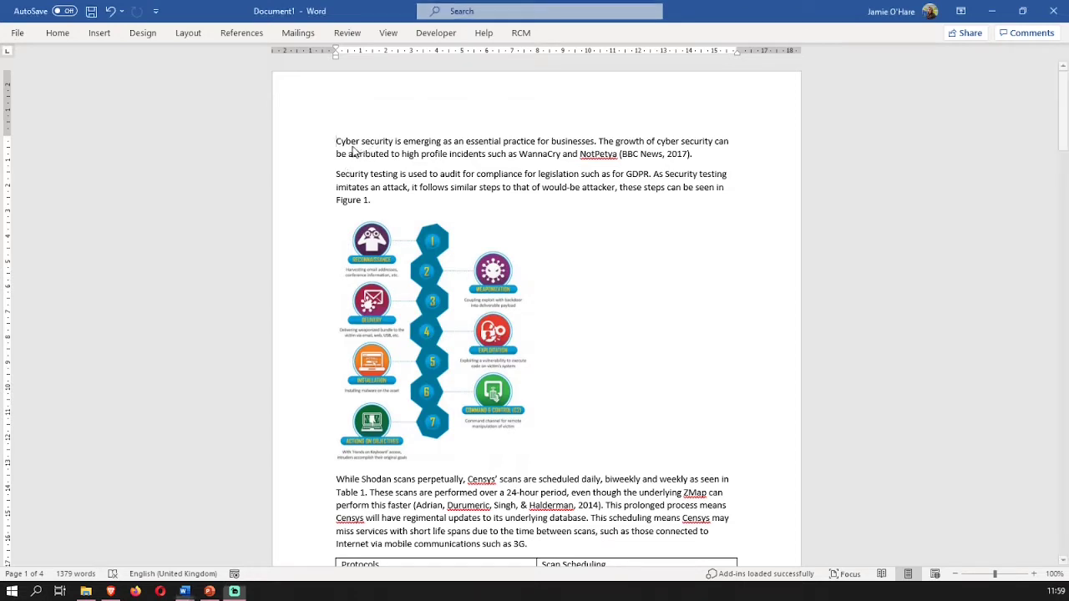
# Add "Title of the Document" in the Title style above the first paragraph, followed by an empty paragraph
pyautogui.scroll(-5, 499, 203)
pyautogui.scroll(-11, 498, 203)
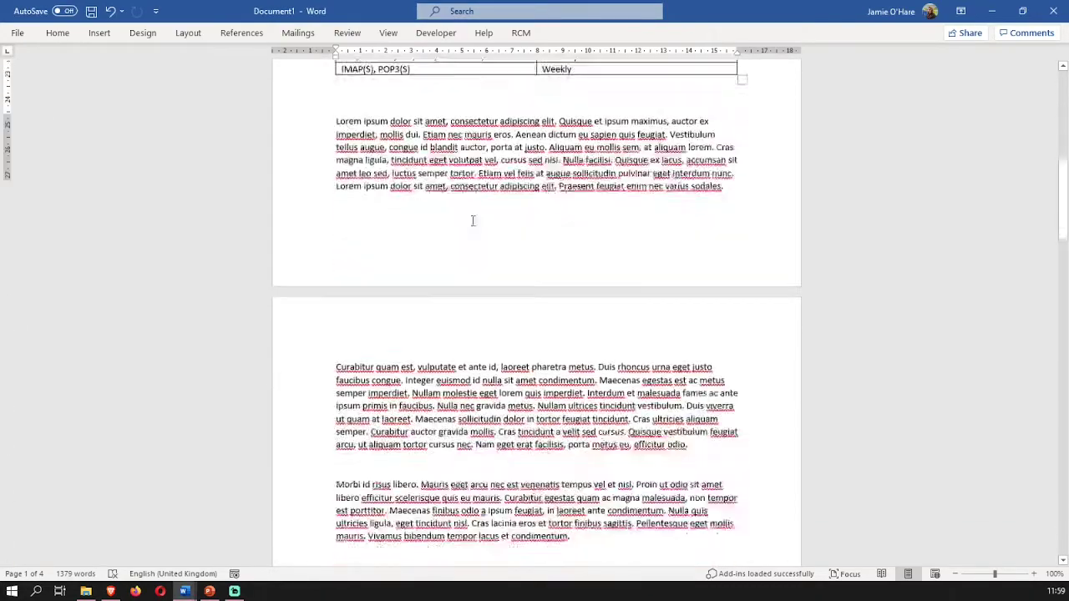
pyautogui.scroll(10, 593, 234)
pyautogui.scroll(6, 593, 234)
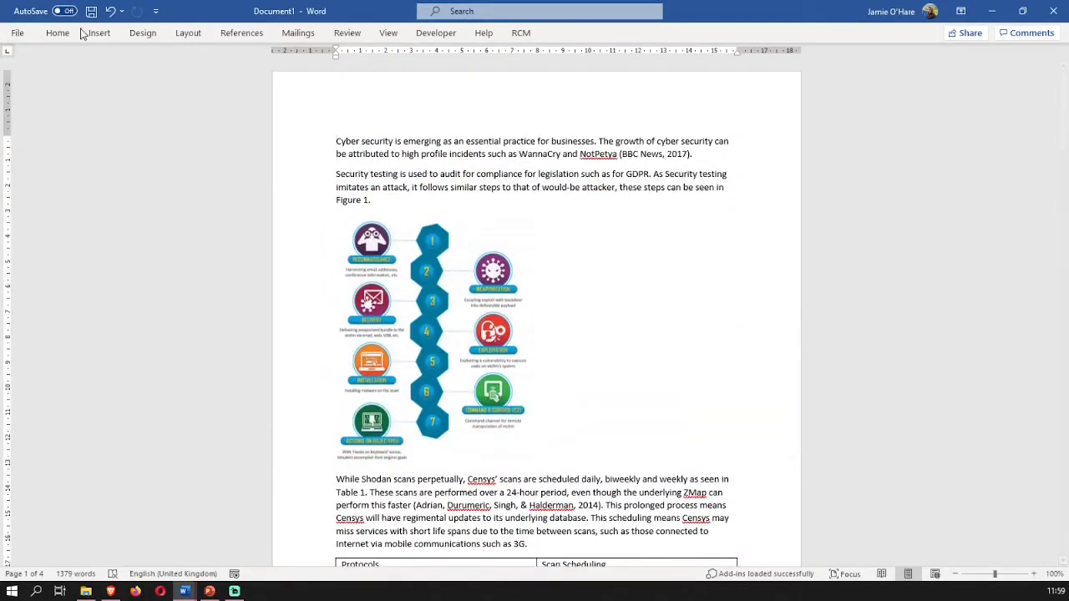
pyautogui.hotkey('ctrl', 'F1')
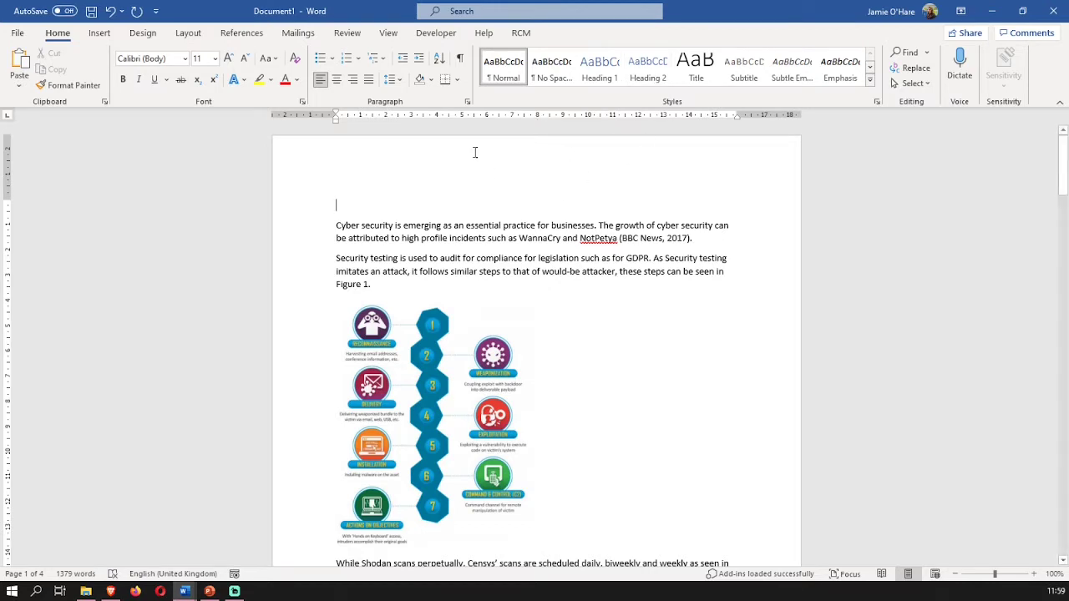
pyautogui.click(698, 75)
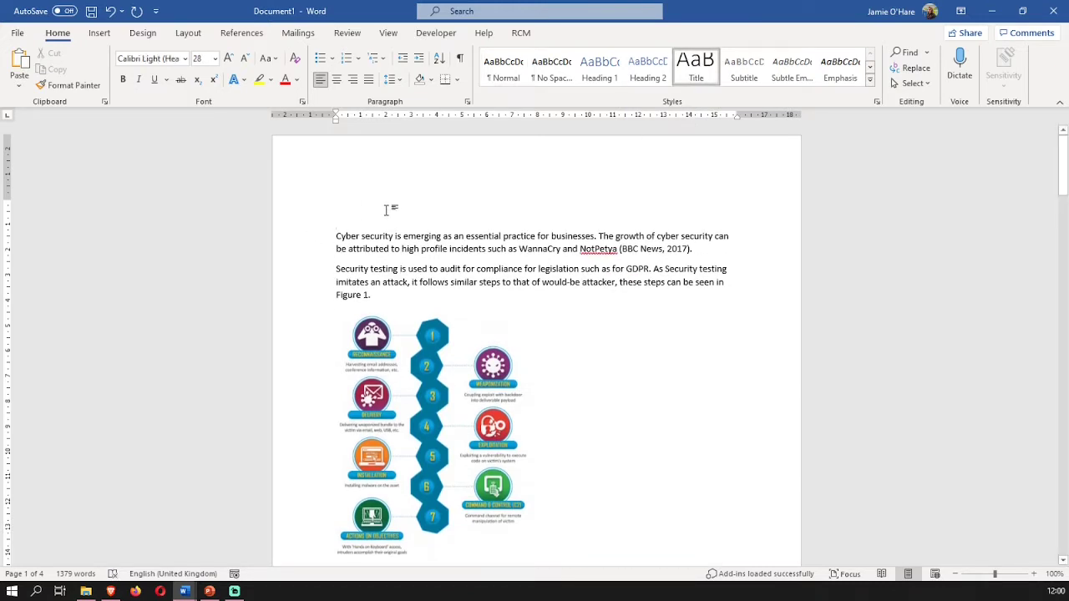
pyautogui.write('Title ')
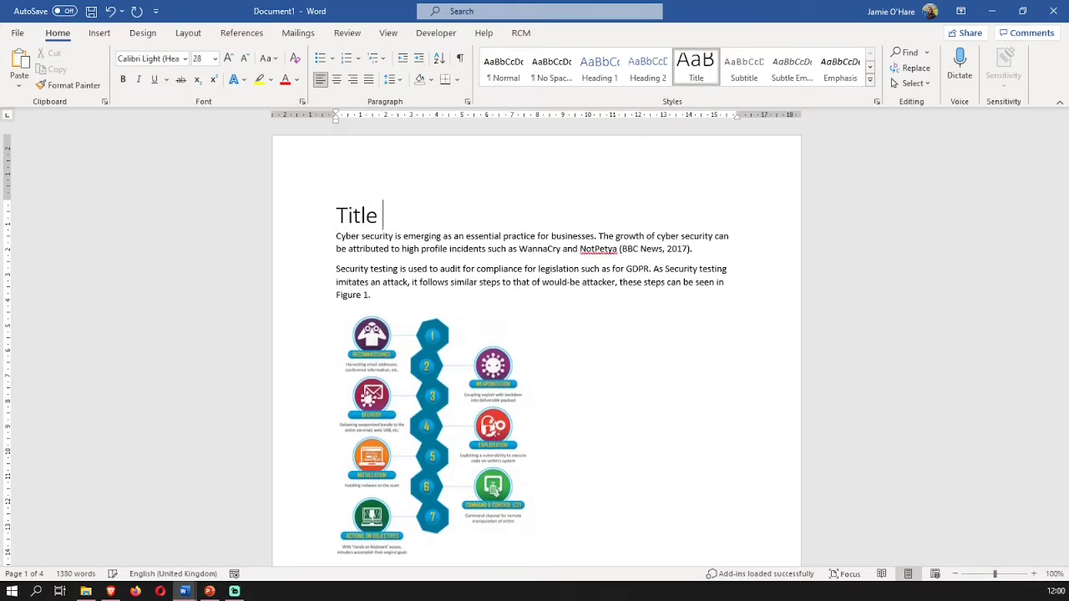
pyautogui.write('of the Document')
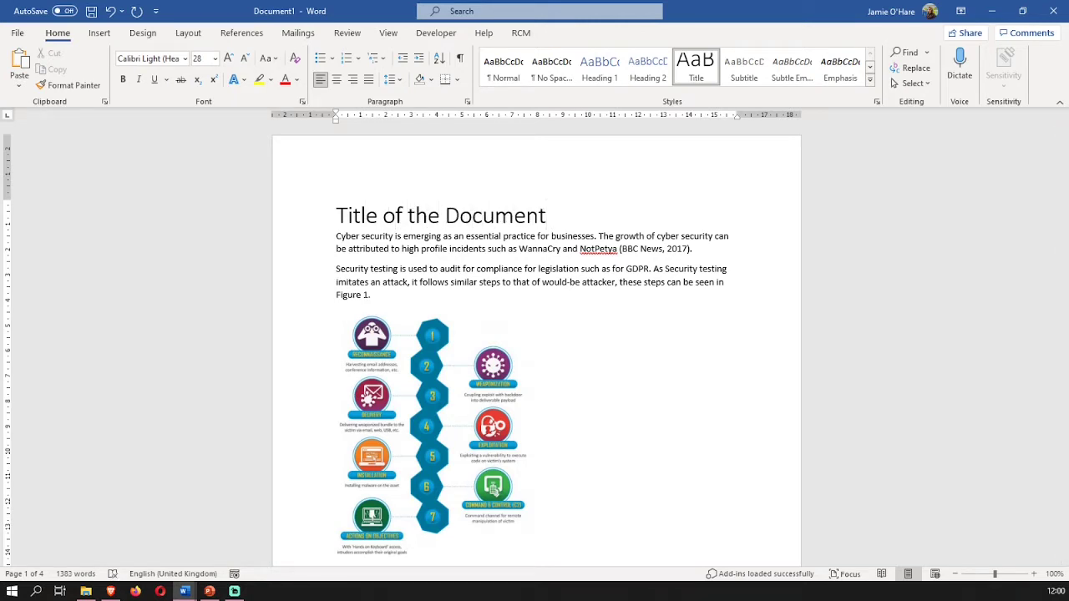
pyautogui.press('Return')
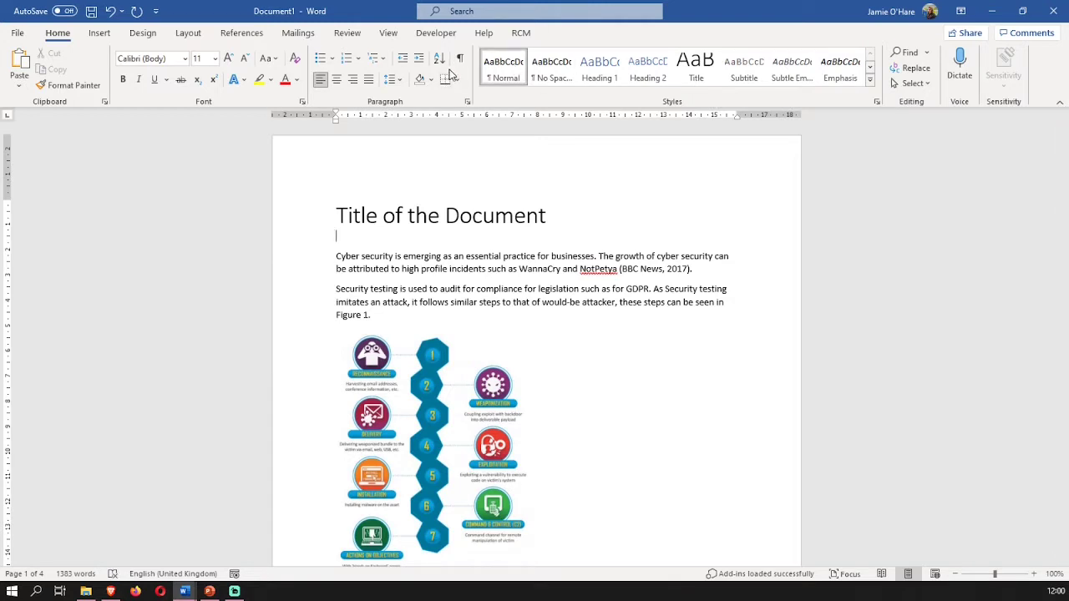
# Show the formatting marks and add two more empty paragraphs below the document title
pyautogui.click(461, 64)
pyautogui.moveTo(548, 216); pyautogui.dragTo(560, 217)
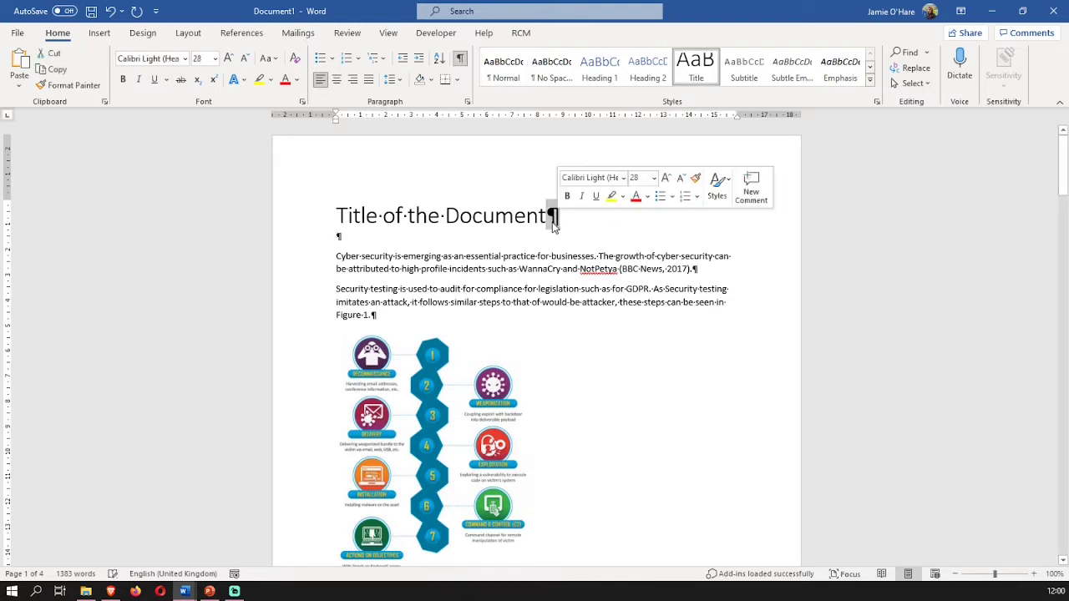
pyautogui.click(338, 237)
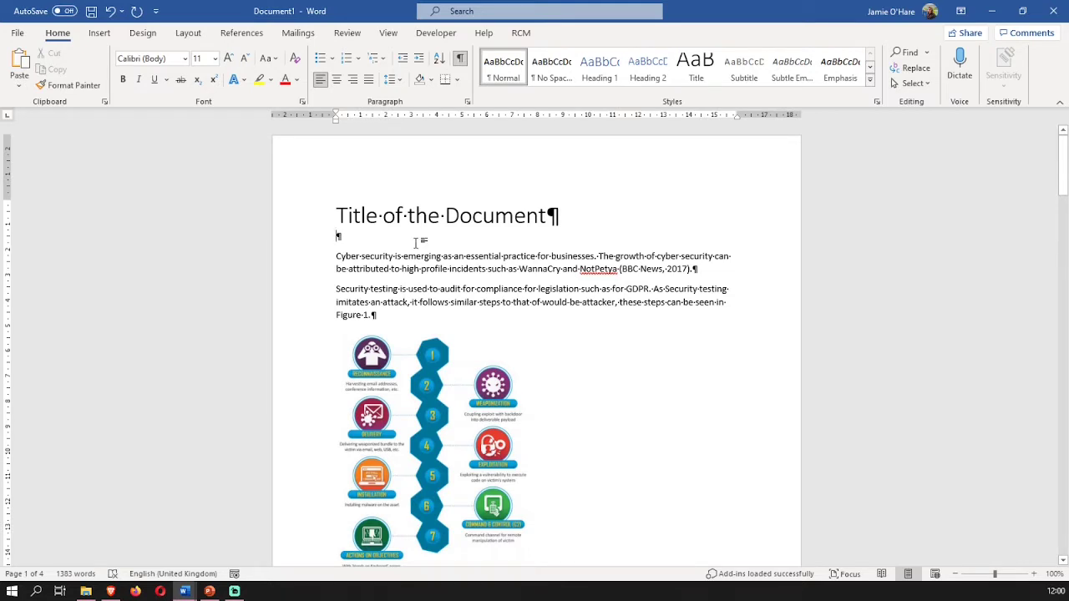
pyautogui.press('Return')
pyautogui.press('Return')
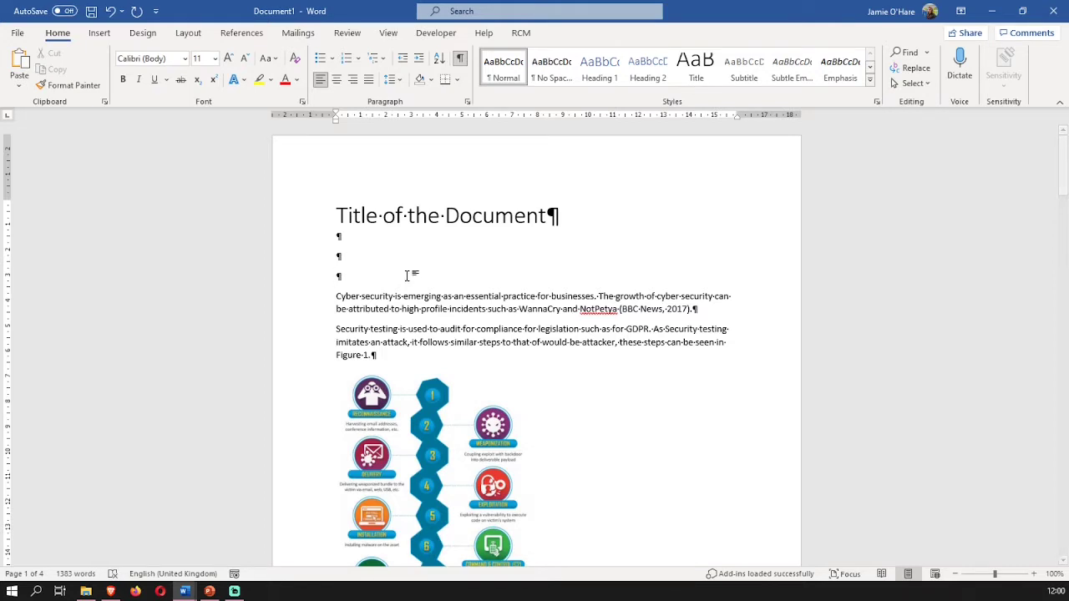
# Add a Heading 1 "Introduction" above the cyber security paragraph, and collapse and re-expand its section
pyautogui.click(592, 75)
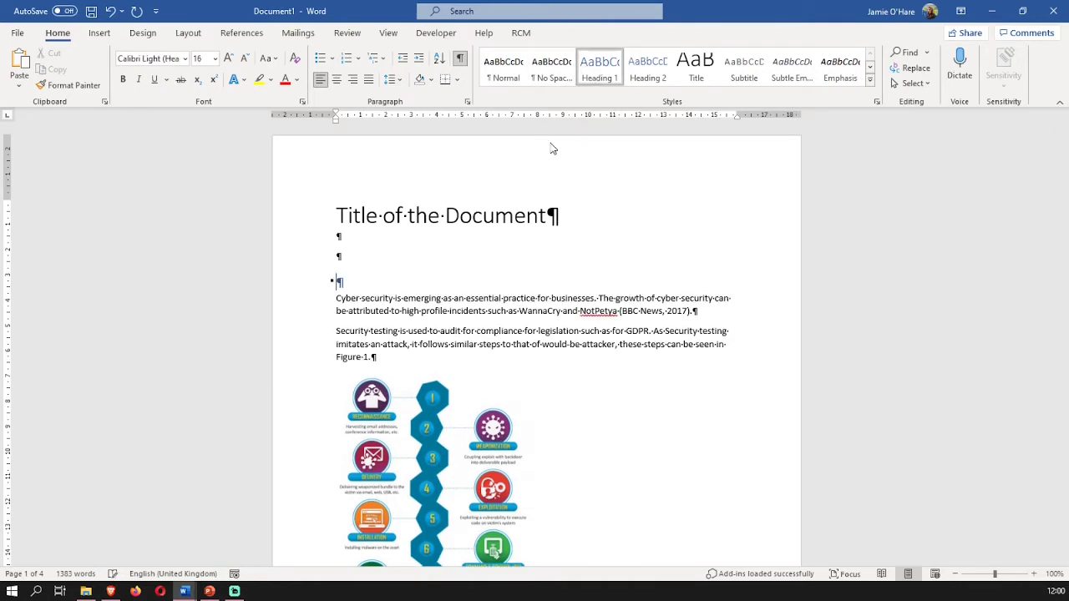
pyautogui.write('Introduction')
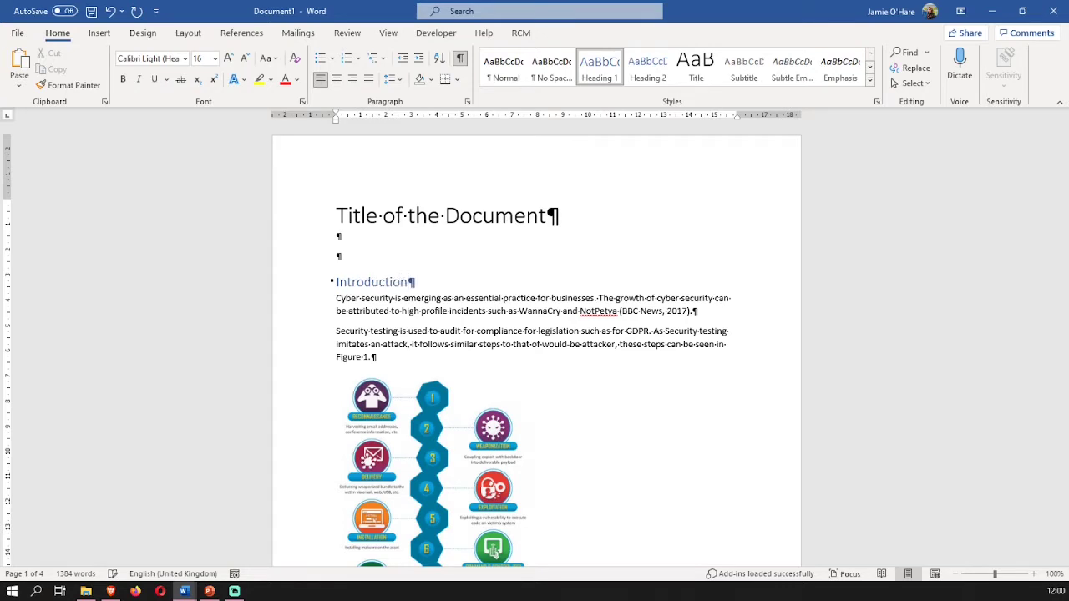
pyautogui.press('Return')
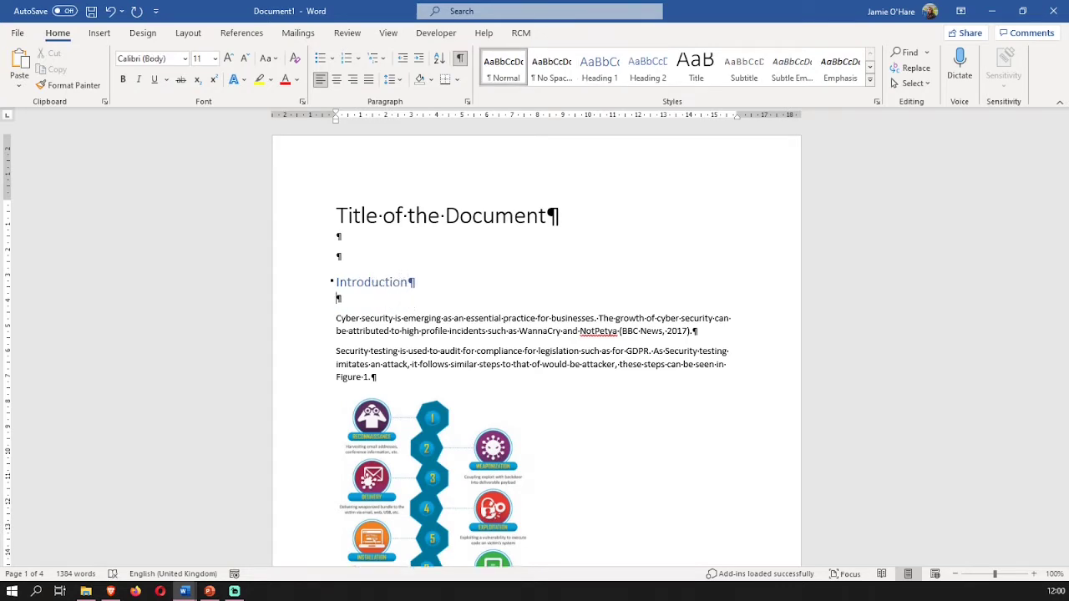
pyautogui.click(330, 283)
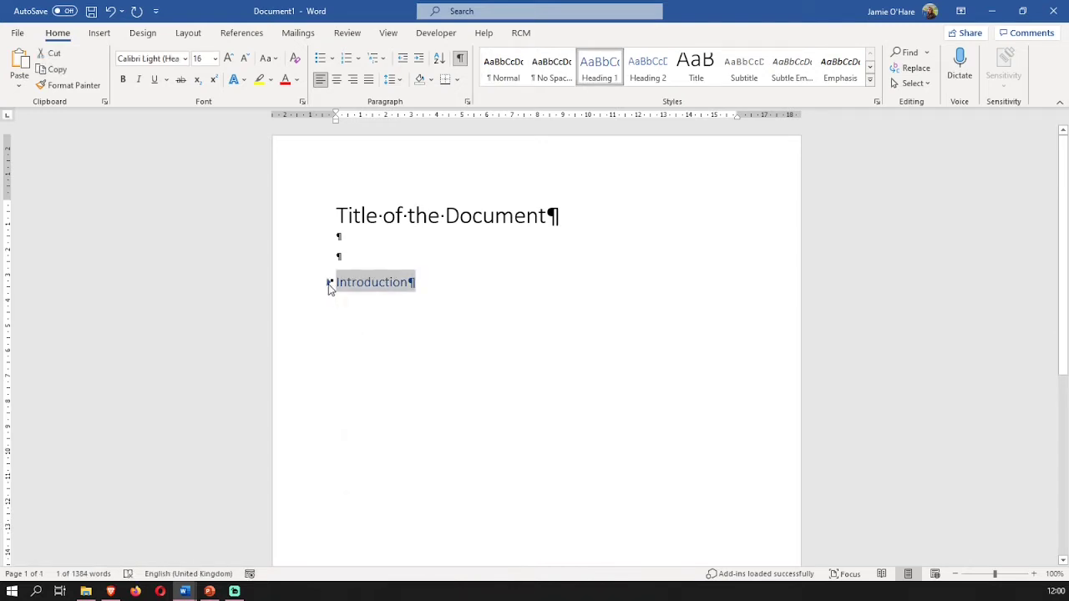
pyautogui.click(330, 283)
# Insert three empty paragraphs directly below the Introduction heading
pyautogui.scroll(-1, 330, 283)
pyautogui.click(408, 229)
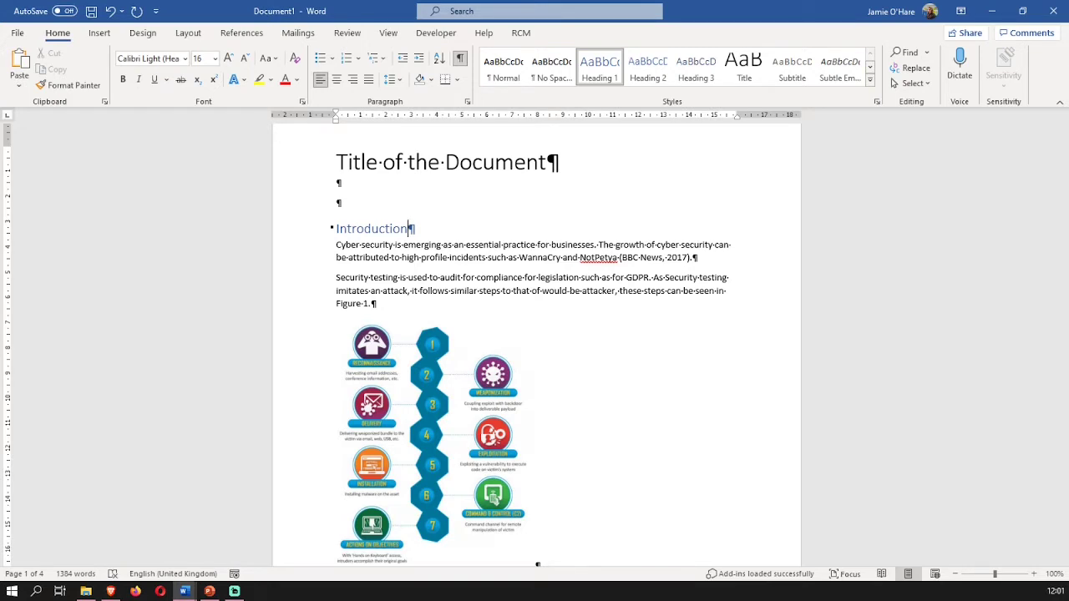
pyautogui.press('Return')
pyautogui.press('Return')
pyautogui.press('Return')
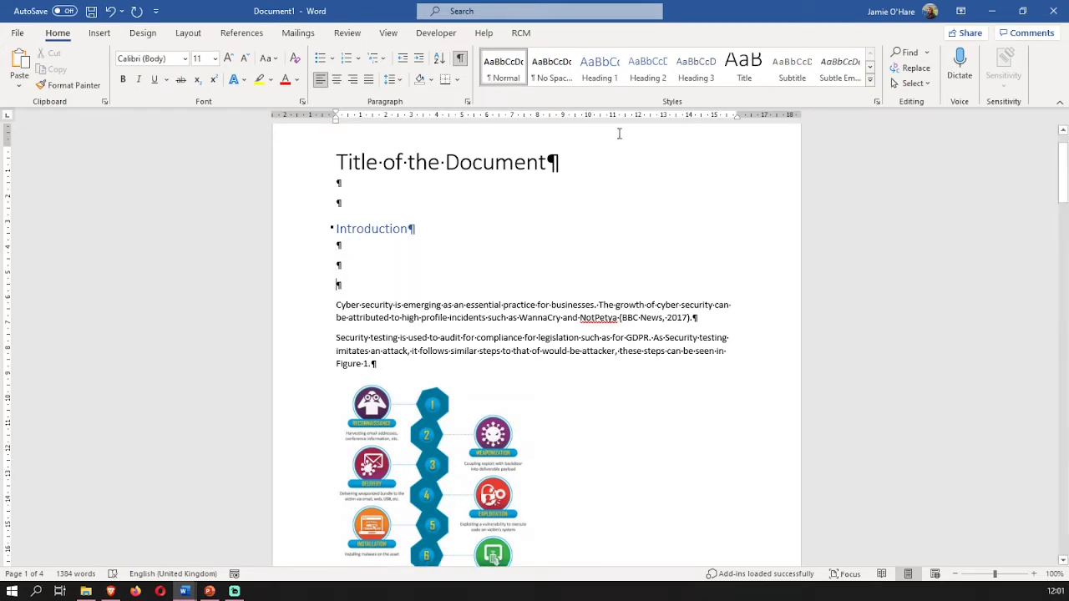
# Add a Heading 2 "Aims" in the last empty paragraph under Introduction
pyautogui.click(646, 69)
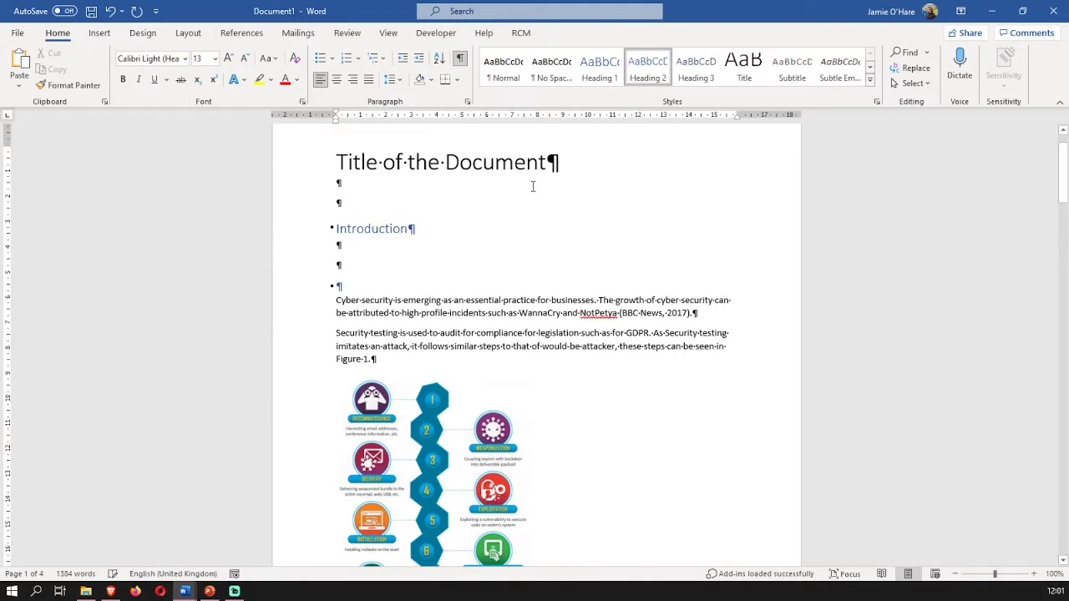
pyautogui.write('Aims')
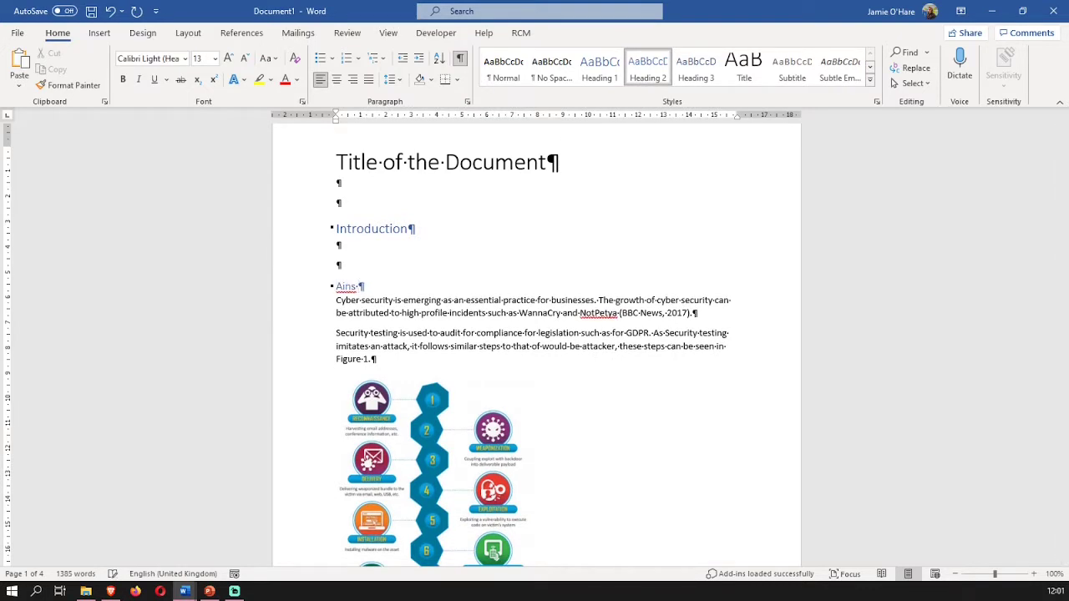
pyautogui.press('BackSpace')
pyautogui.press('BackSpace')
pyautogui.press('BackSpace')
pyautogui.press('BackSpace')
pyautogui.write('ims')
# Add the body text "This is the aims." below the Aims heading, with empty paragraphs around it
pyautogui.press('Return')
pyautogui.press('Return')
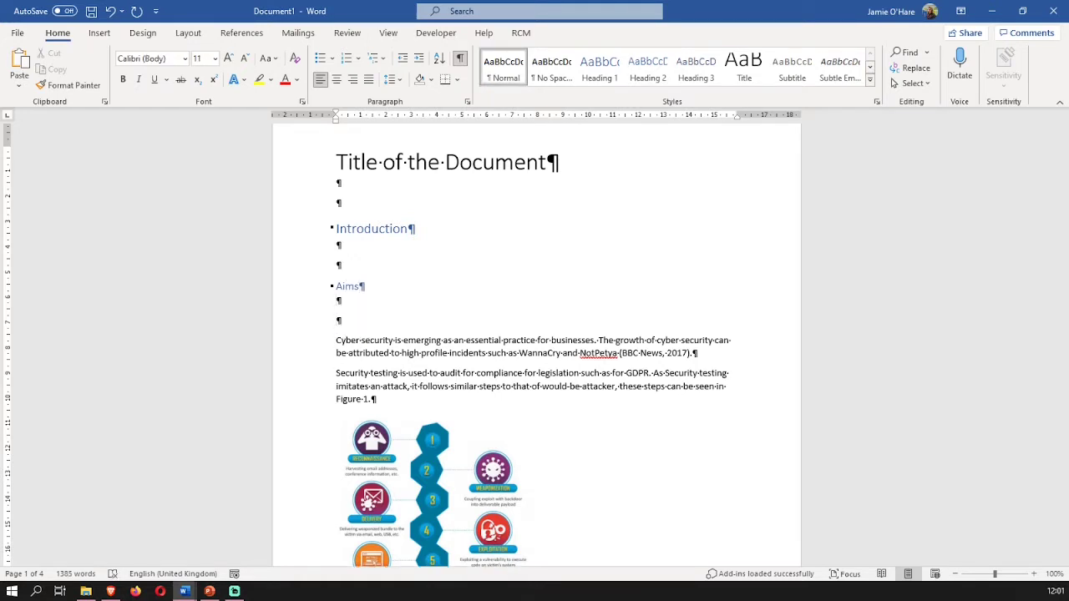
pyautogui.press('Return')
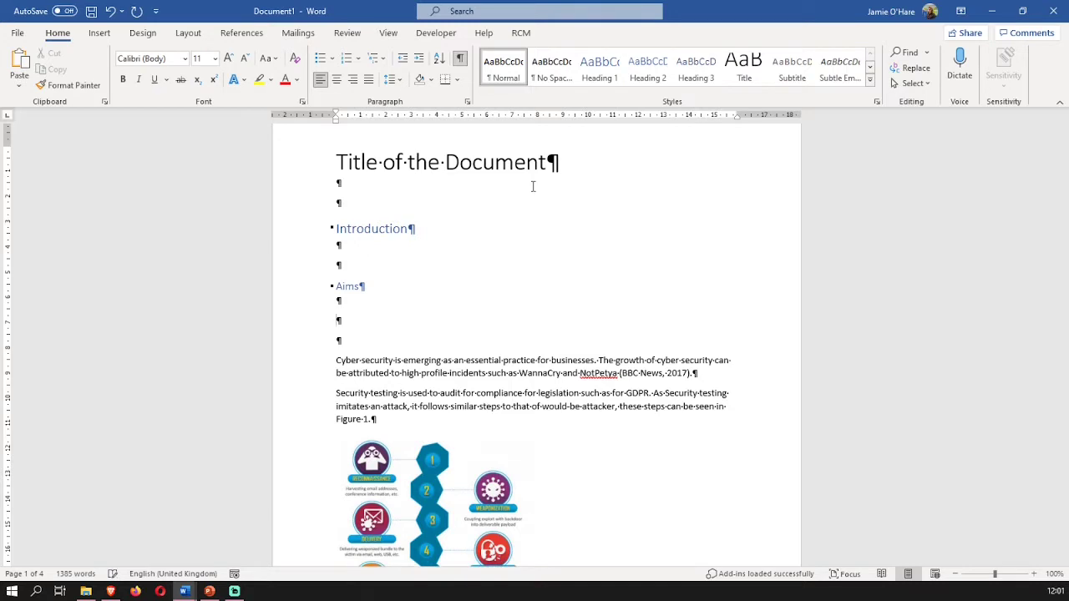
pyautogui.write('This is the aims.')
pyautogui.press('Return')
pyautogui.press('Return')
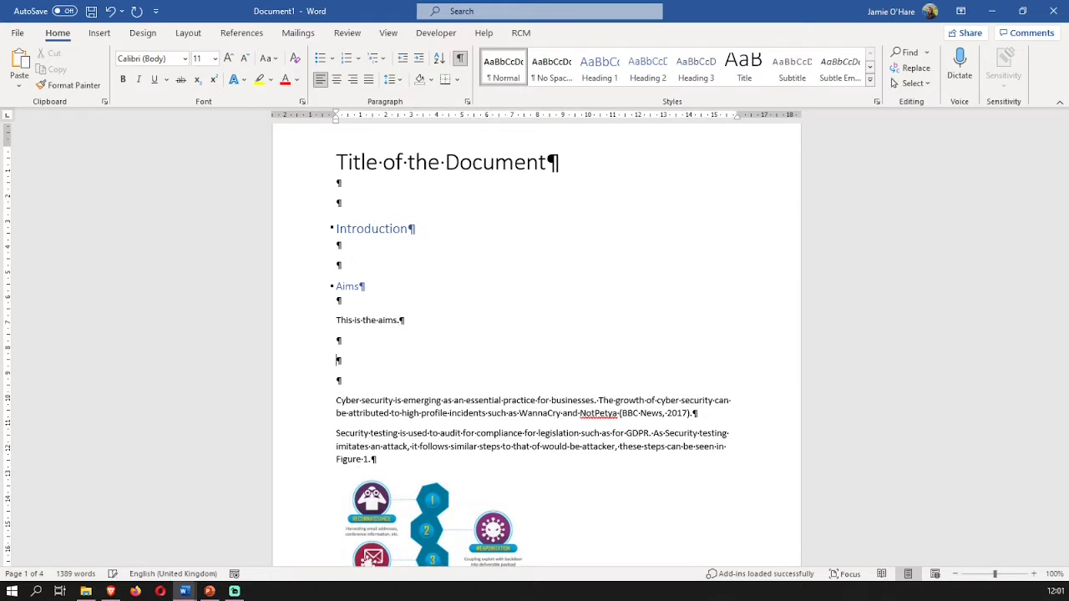
# Add a Heading 3 "Subaims" below the aims text, followed by three empty paragraphs
pyautogui.click(695, 71)
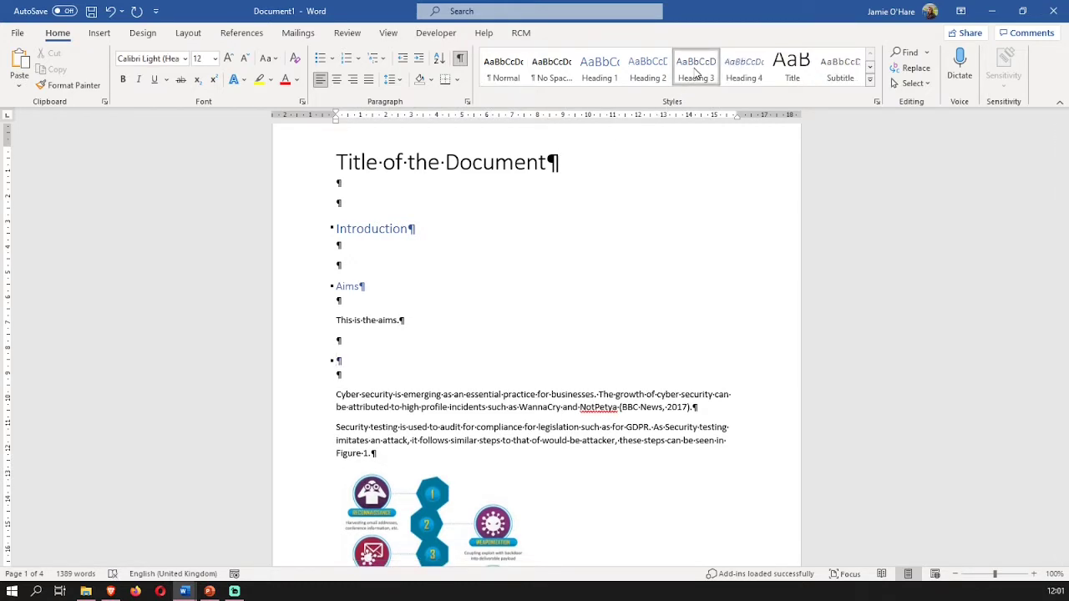
pyautogui.write('A')
pyautogui.press('BackSpace')
pyautogui.write('Subaims')
pyautogui.press('Return')
pyautogui.press('Return')
pyautogui.press('Return')
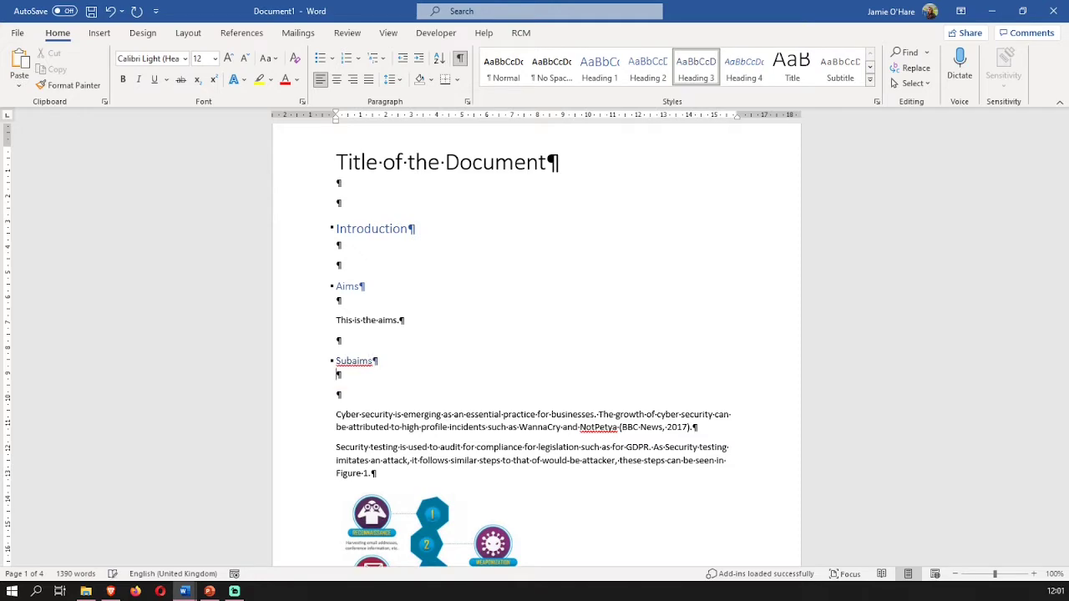
# Add a Heading 1 "Placeholder text." between the protocols table and the Lorem ipsum text, followed by an empty paragraph
pyautogui.scroll(-7, 406, 363)
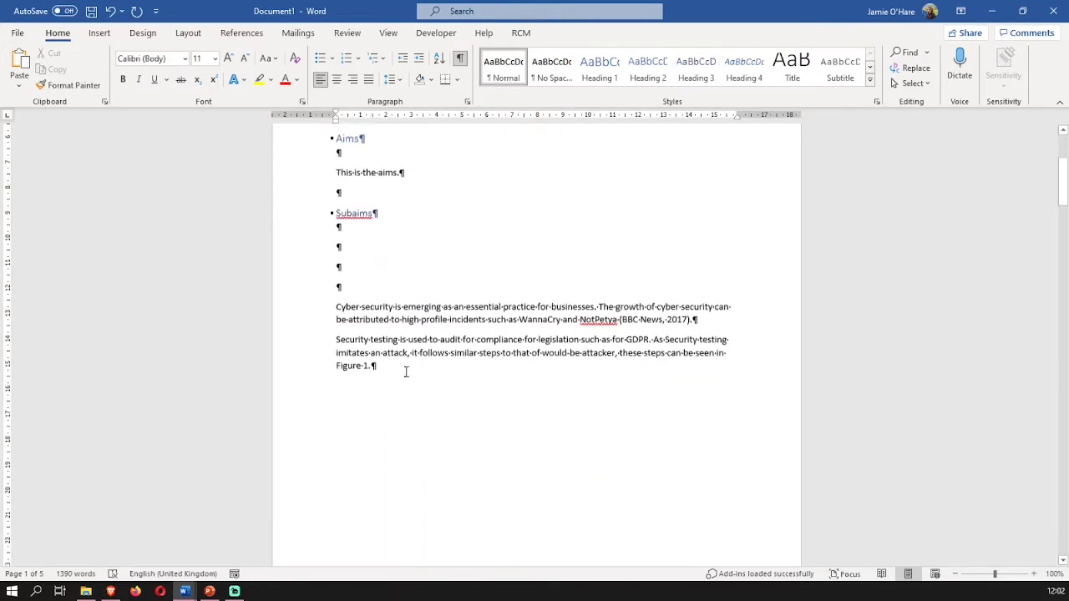
pyautogui.scroll(-15, 400, 357)
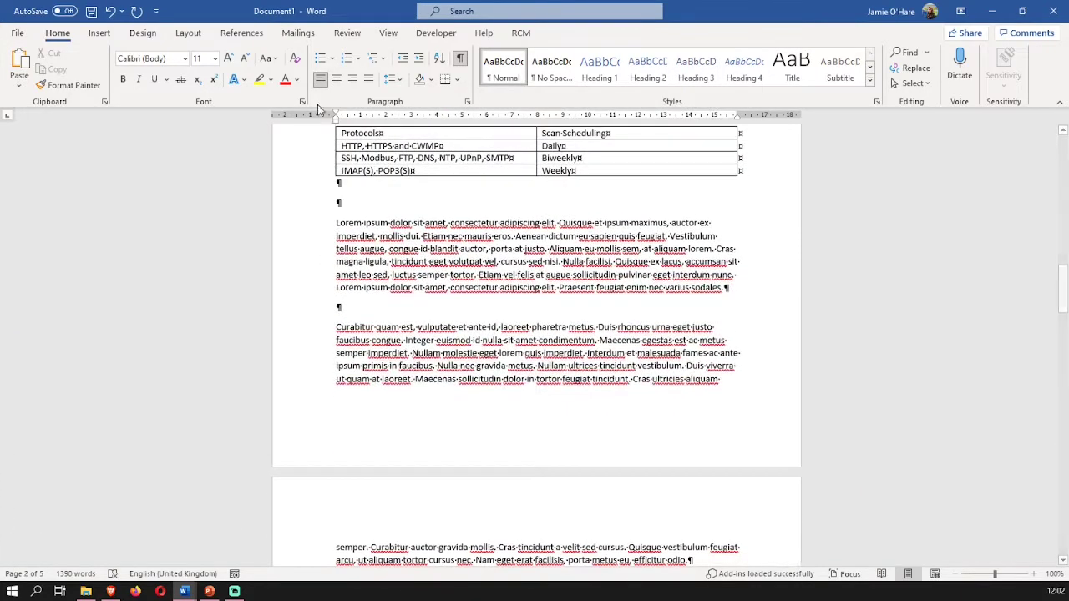
pyautogui.click(338, 204)
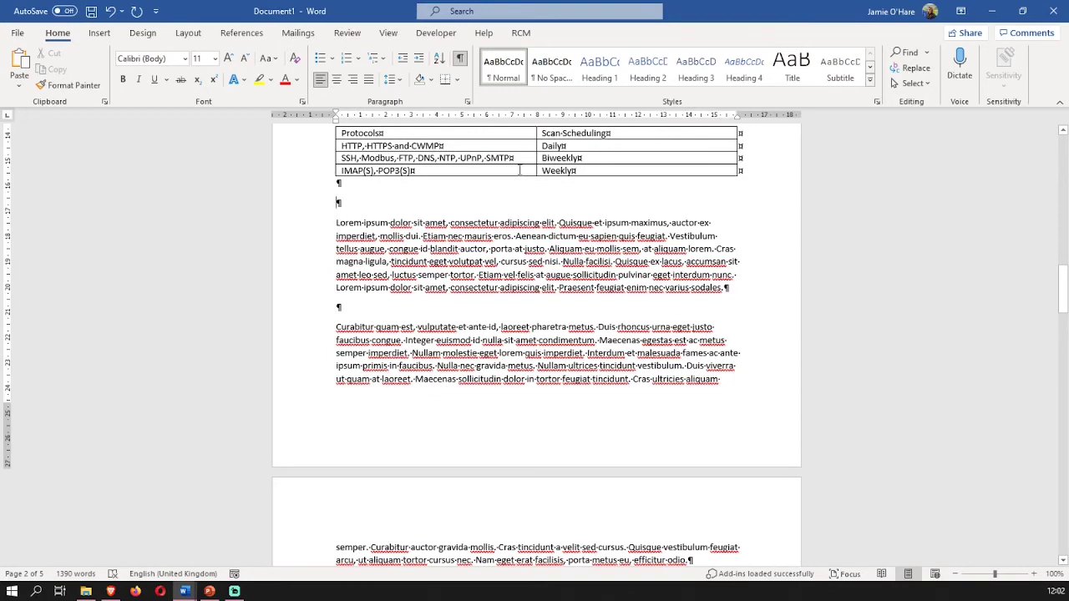
pyautogui.click(598, 71)
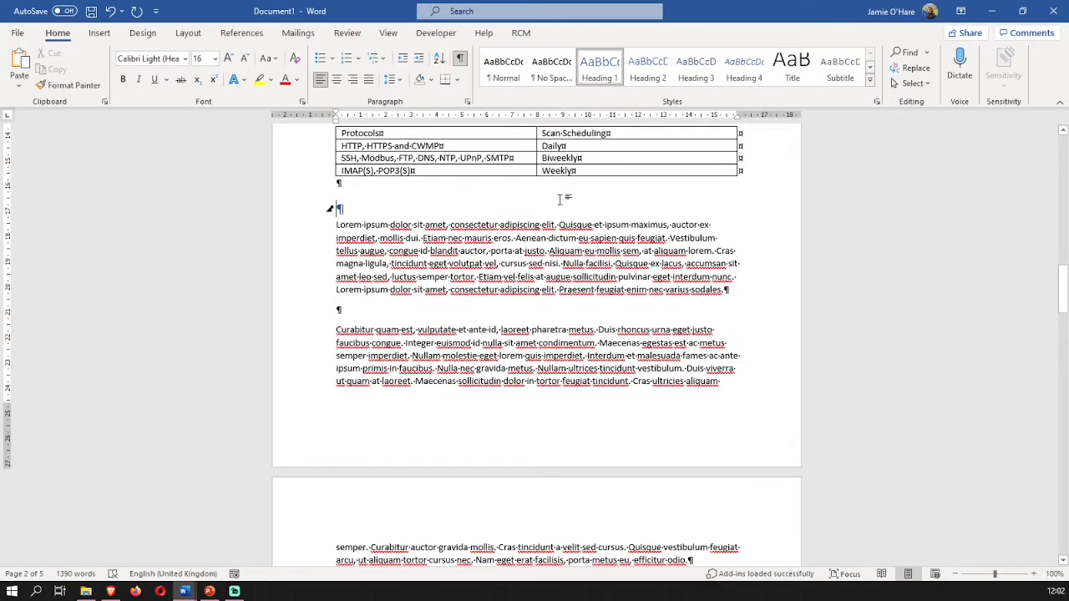
pyautogui.write('Place')
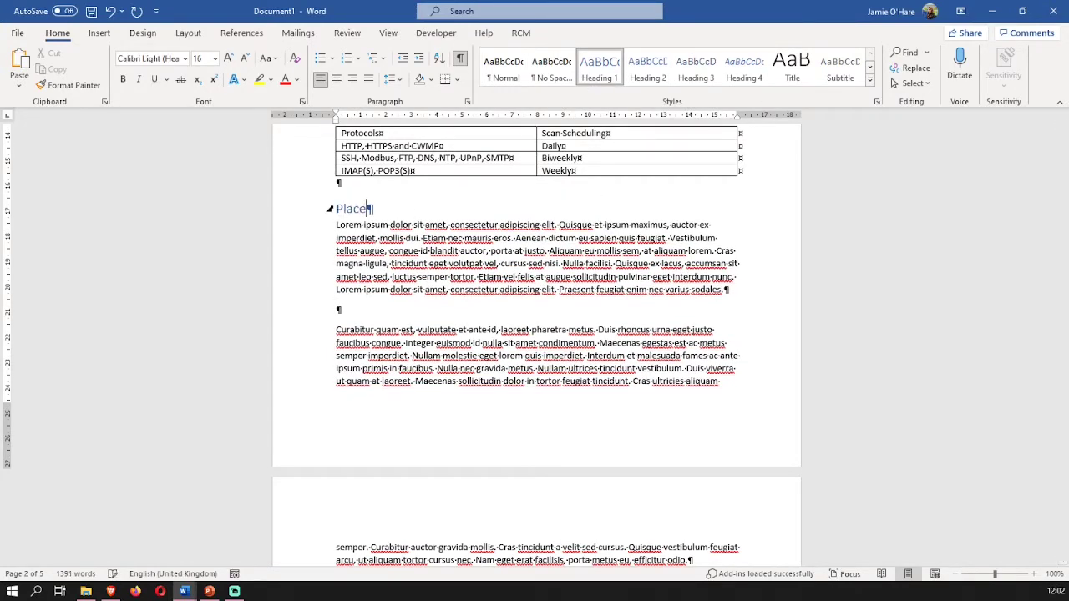
pyautogui.write('holder text.')
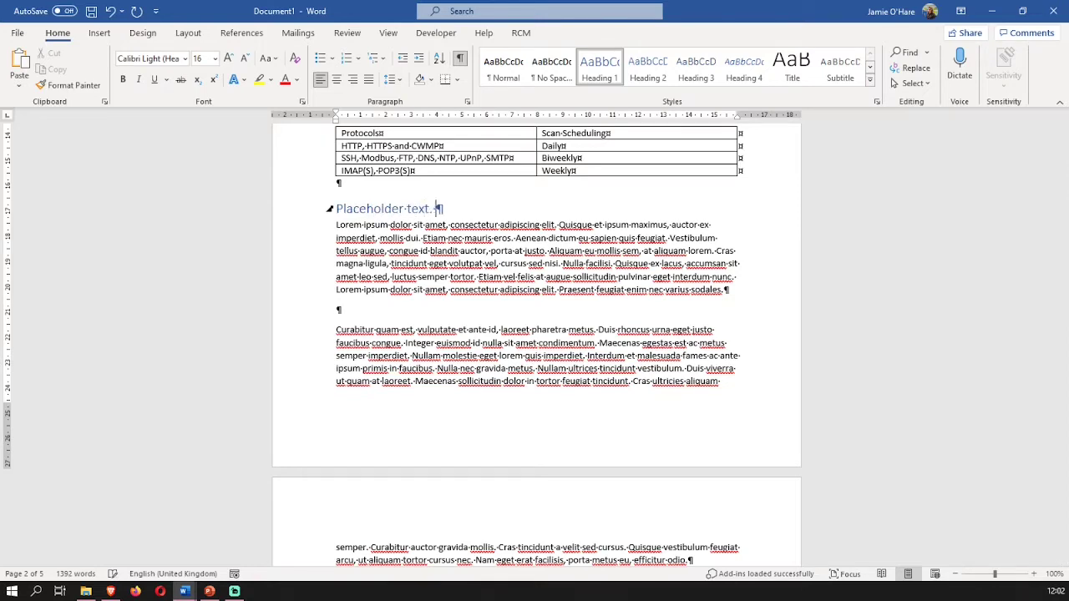
pyautogui.press('Return')
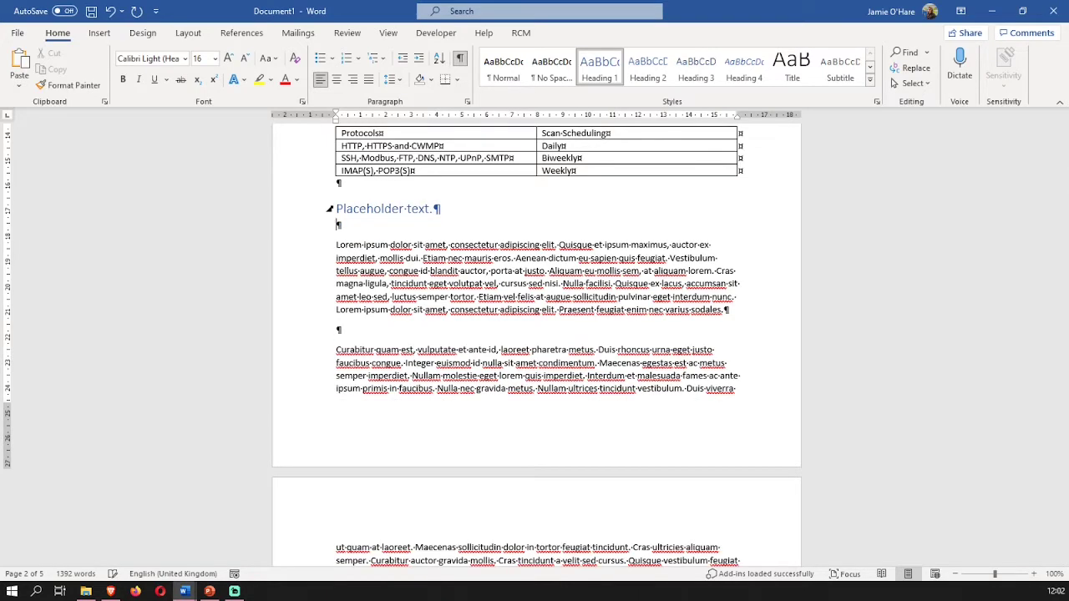
# Insert a table of contents in the Automatic Table 1 design directly below the document title
pyautogui.scroll(10, 474, 231)
pyautogui.scroll(10, 474, 231)
pyautogui.click(339, 237)
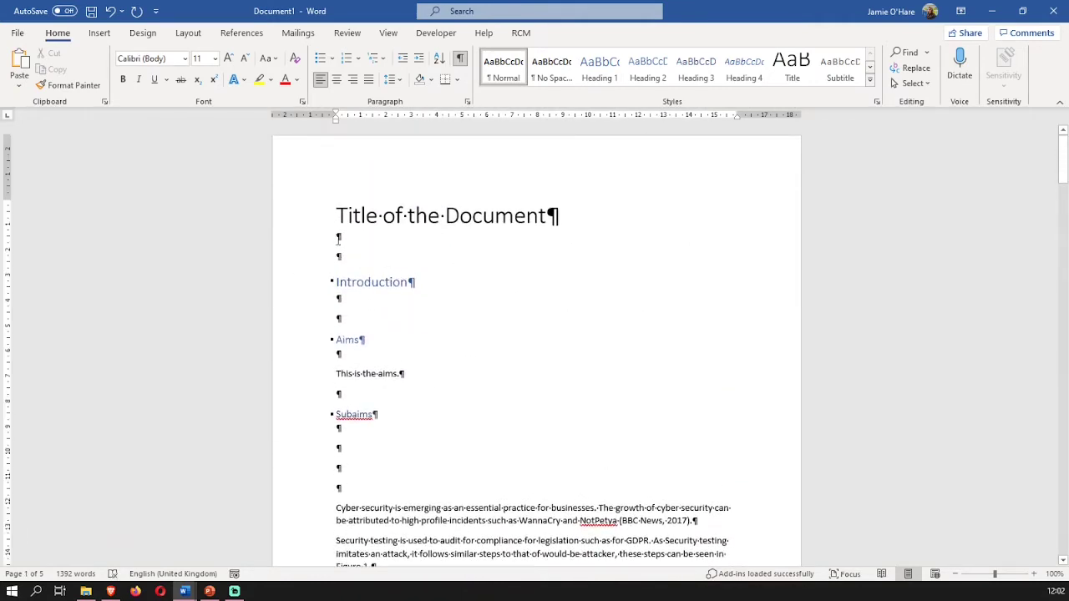
pyautogui.click(99, 32)
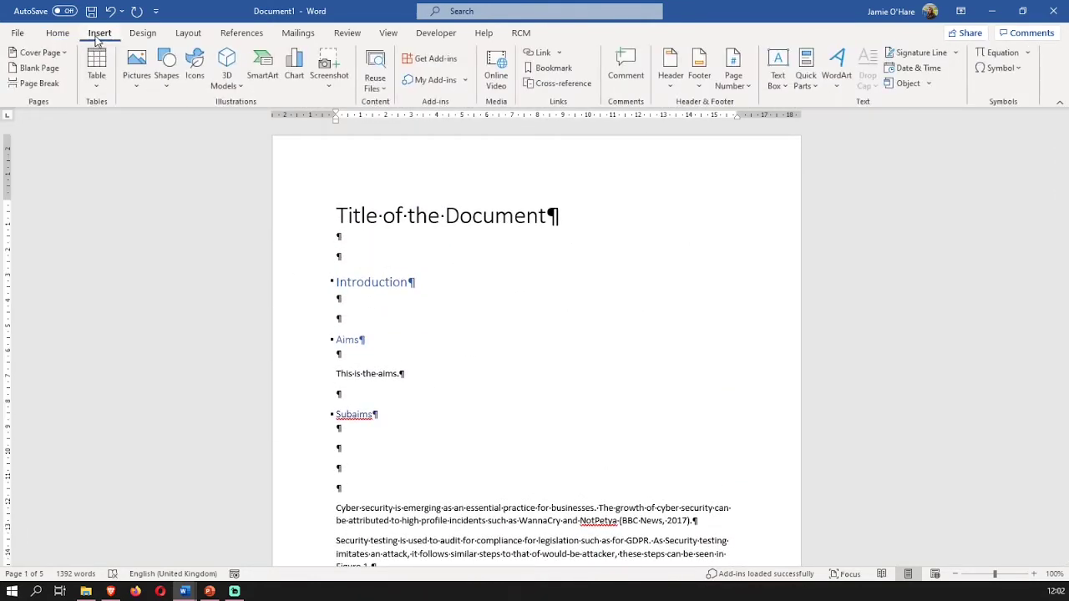
pyautogui.click(257, 35)
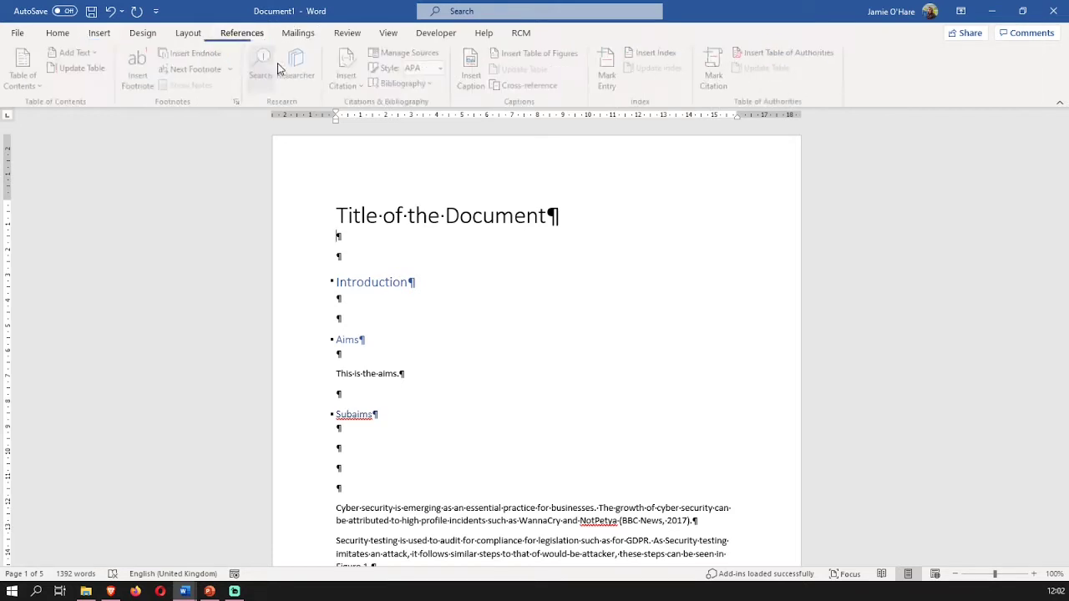
pyautogui.click(26, 67)
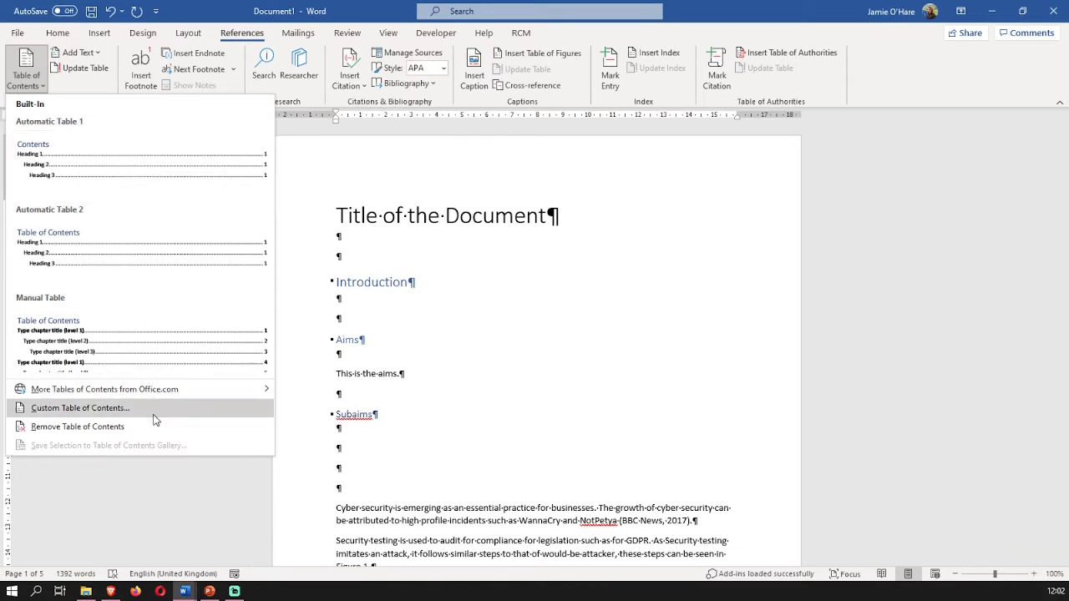
pyautogui.click(119, 147)
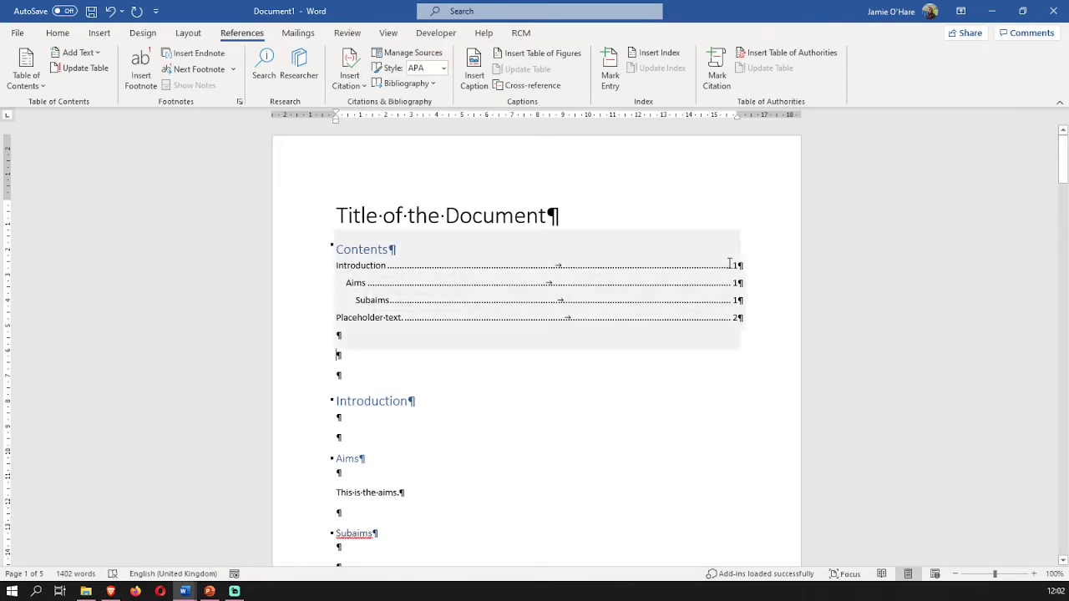
# Delete the "Placeholder text." heading and the empty paragraph below it, between the protocols table and the Lorem ipsum text
pyautogui.scroll(-5, 442, 327)
pyautogui.scroll(5, 451, 322)
pyautogui.scroll(-15, 410, 334)
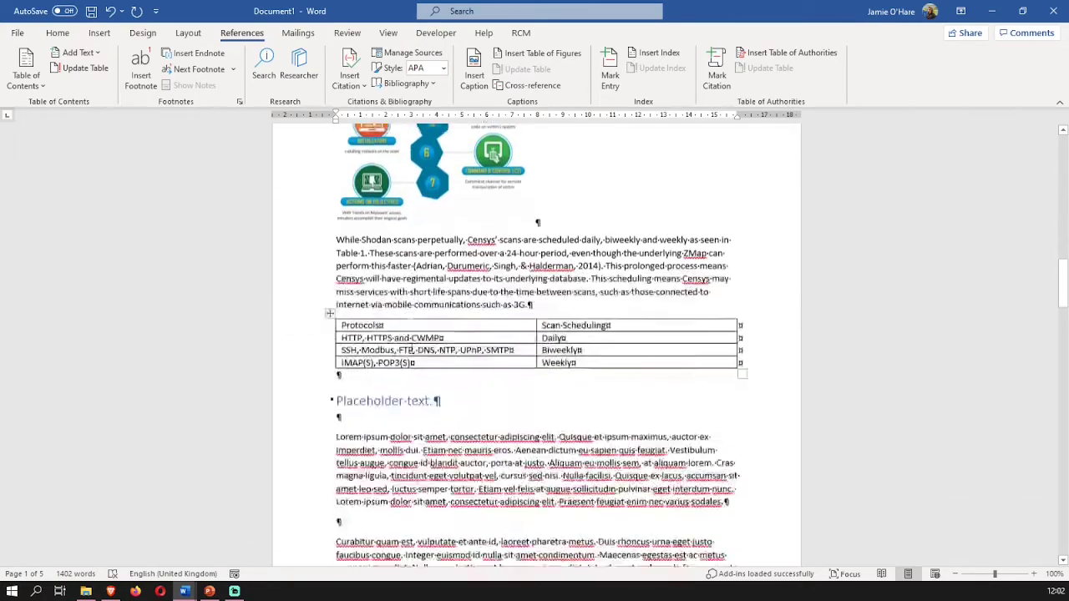
pyautogui.scroll(10, 410, 336)
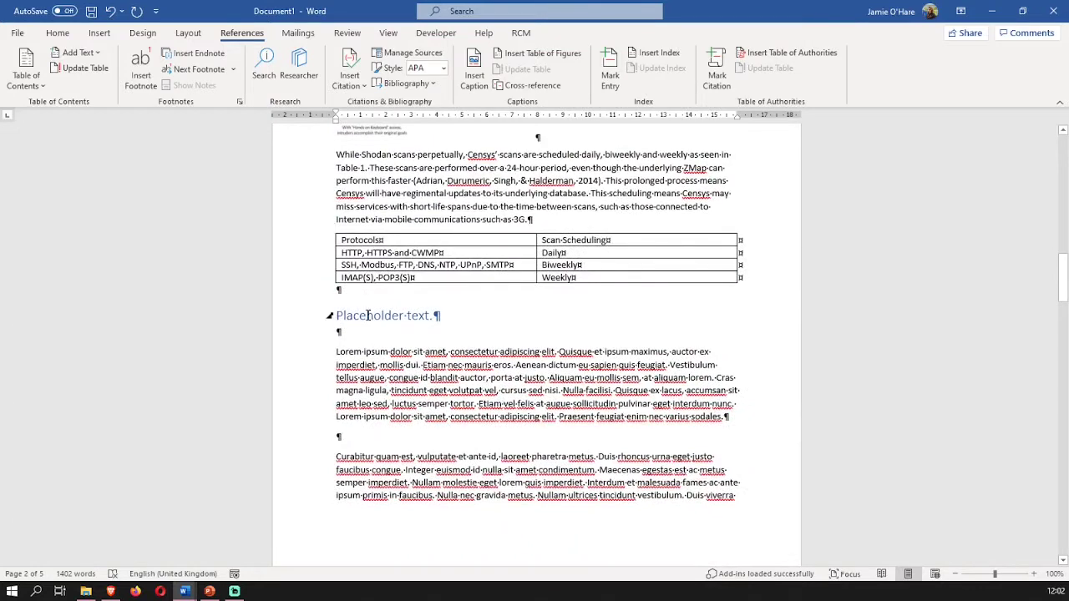
pyautogui.tripleClick(388, 317)
pyautogui.press('Delete')
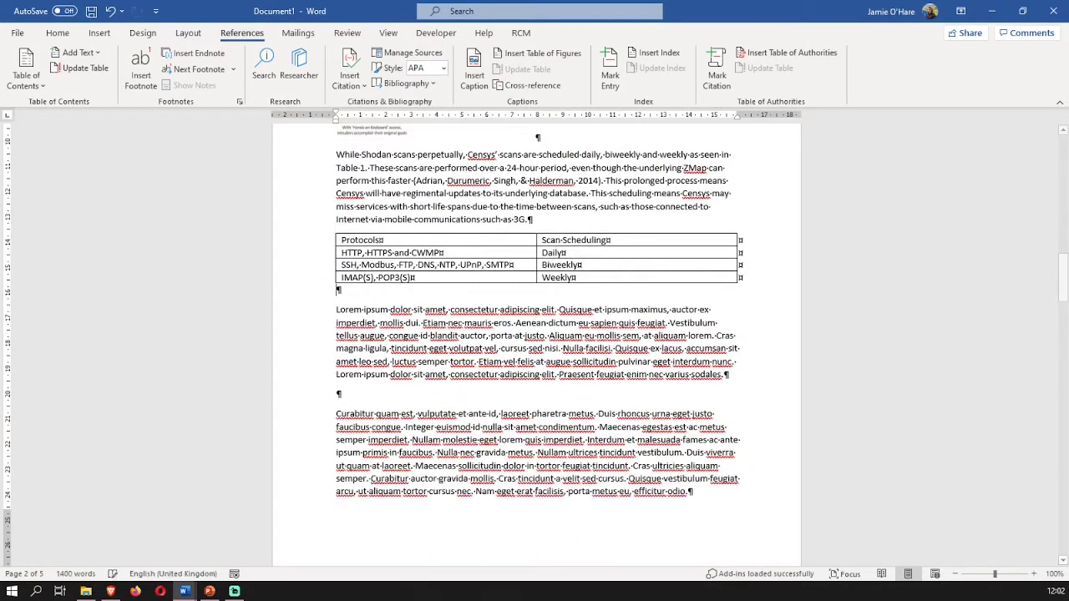
pyautogui.hotkey('ctrl', 'z')
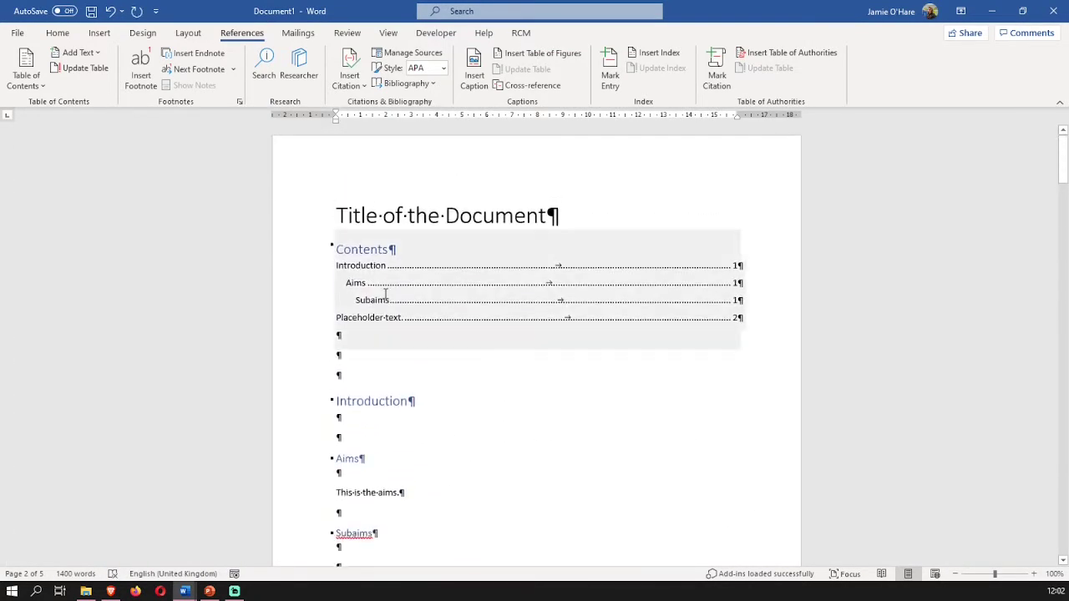
# Update the table of contents below the document title to match the current headings
pyautogui.click(386, 292)
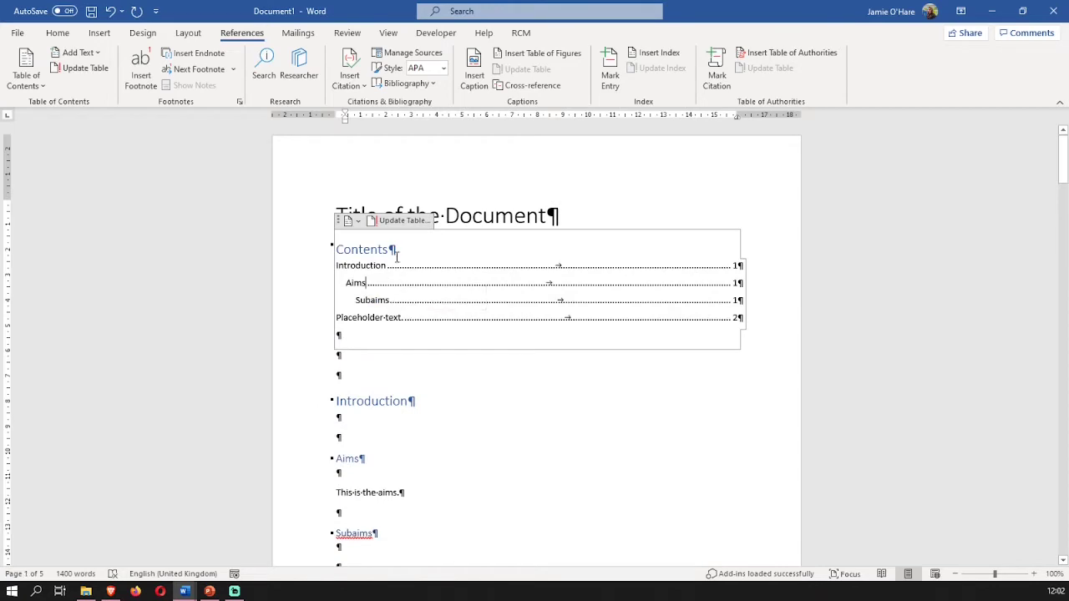
pyautogui.click(393, 221)
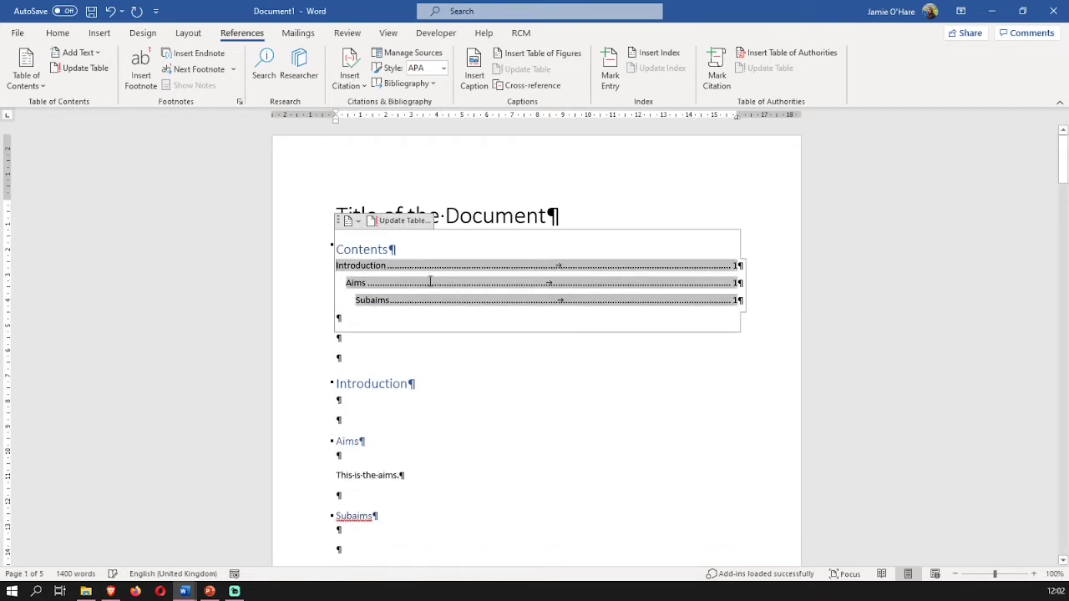
pyautogui.click(423, 368)
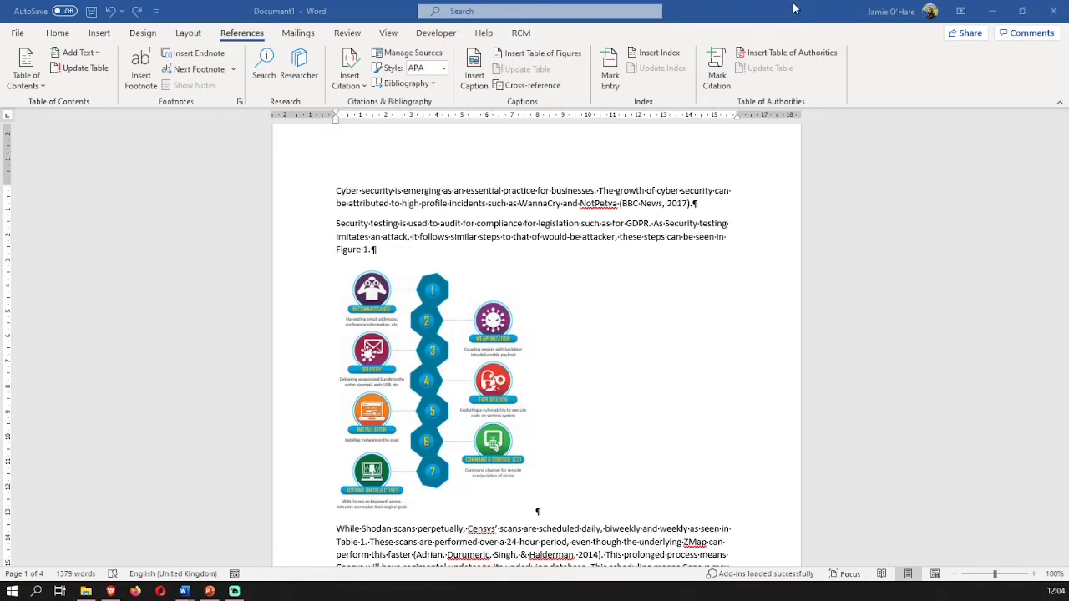
# Justify the two introductory paragraphs above the seven-step picture
pyautogui.click(40, 45)
pyautogui.click(57, 37)
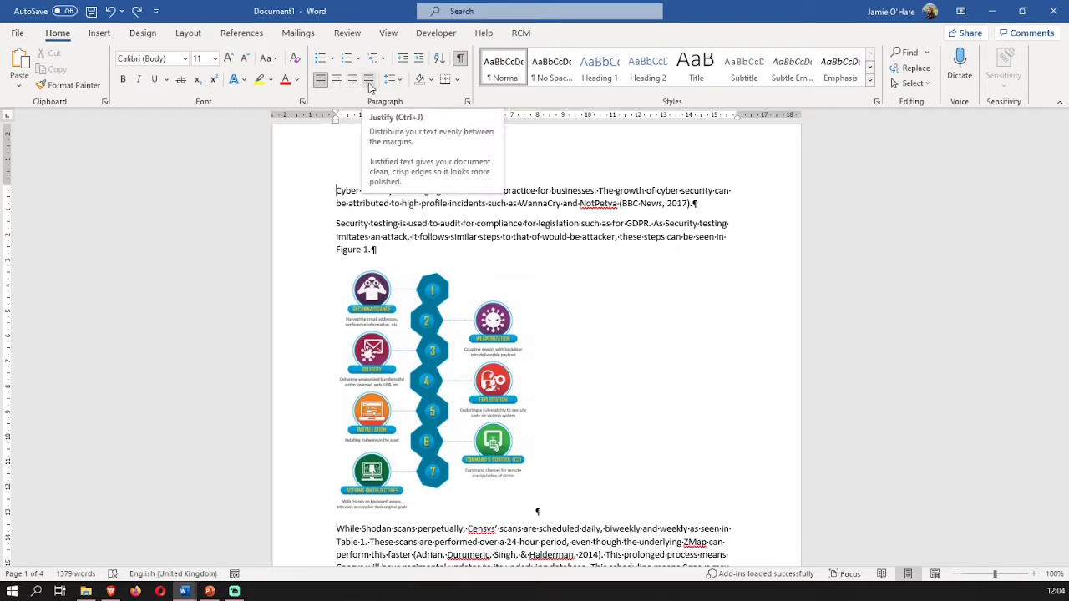
pyautogui.tripleClick(372, 209)
pyautogui.click(375, 205)
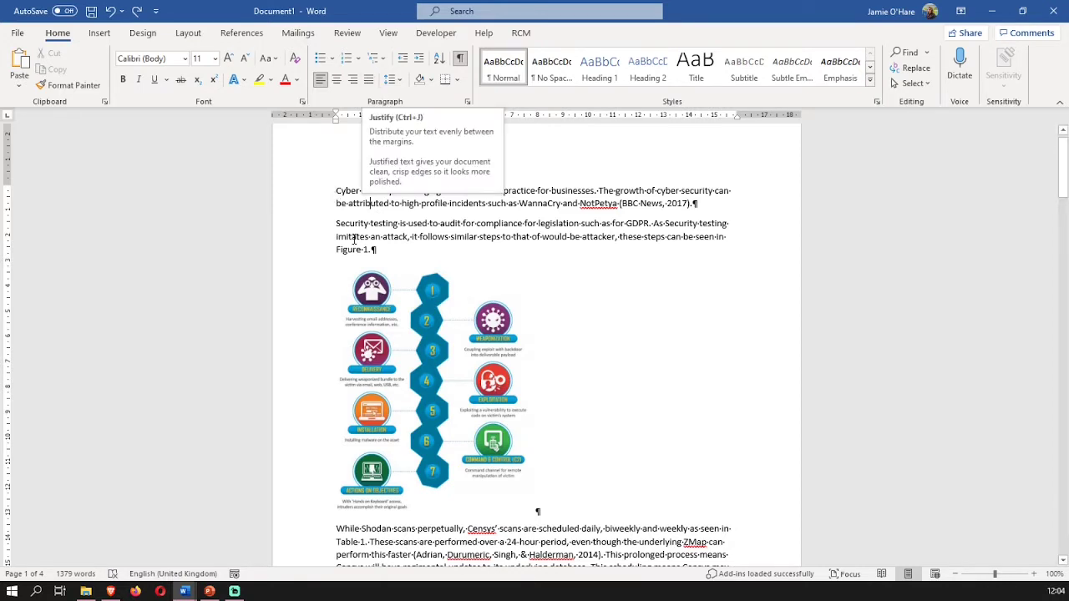
pyautogui.click(338, 191)
pyautogui.moveTo(338, 191); pyautogui.dragTo(395, 258)
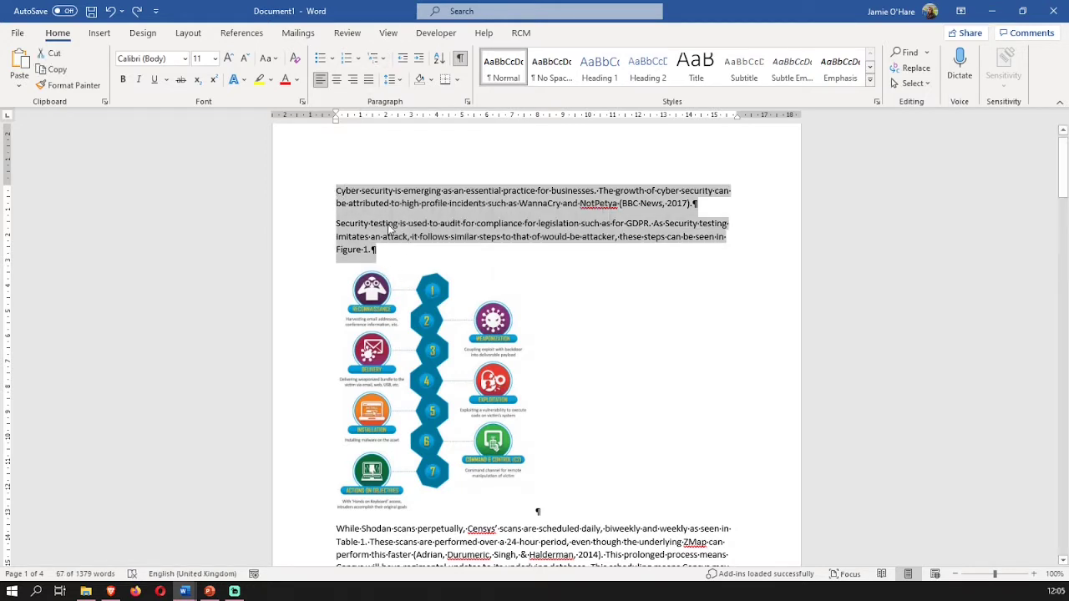
pyautogui.click(368, 78)
pyautogui.click(541, 248)
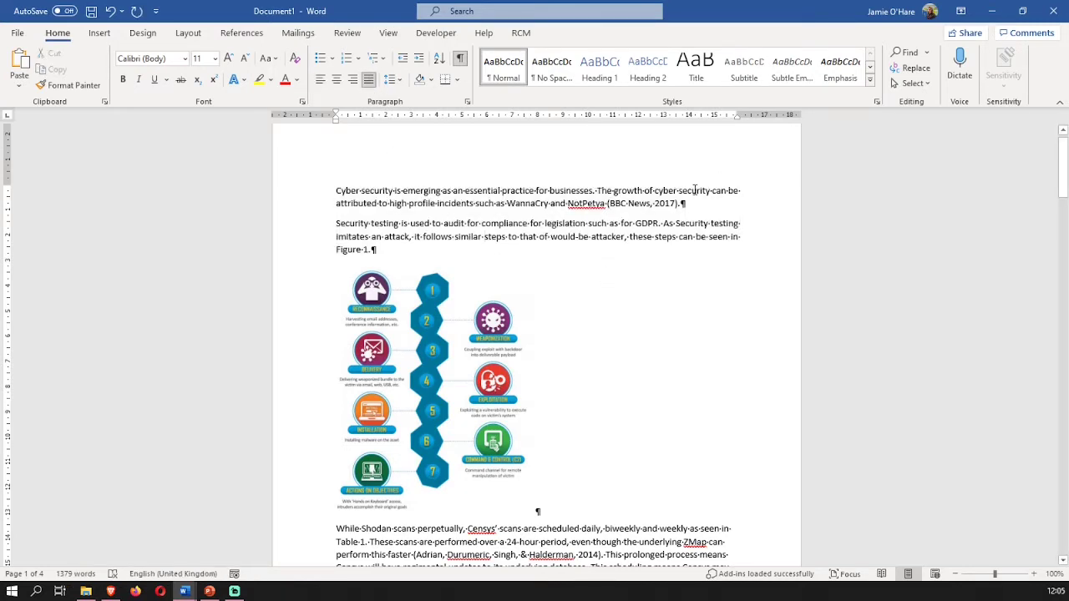
# Hide the formatting marks and return the two introductory paragraphs to left alignment
pyautogui.click(458, 56)
pyautogui.hotkey('ctrl', 'a')
pyautogui.hotkey('ctrl', 'l')
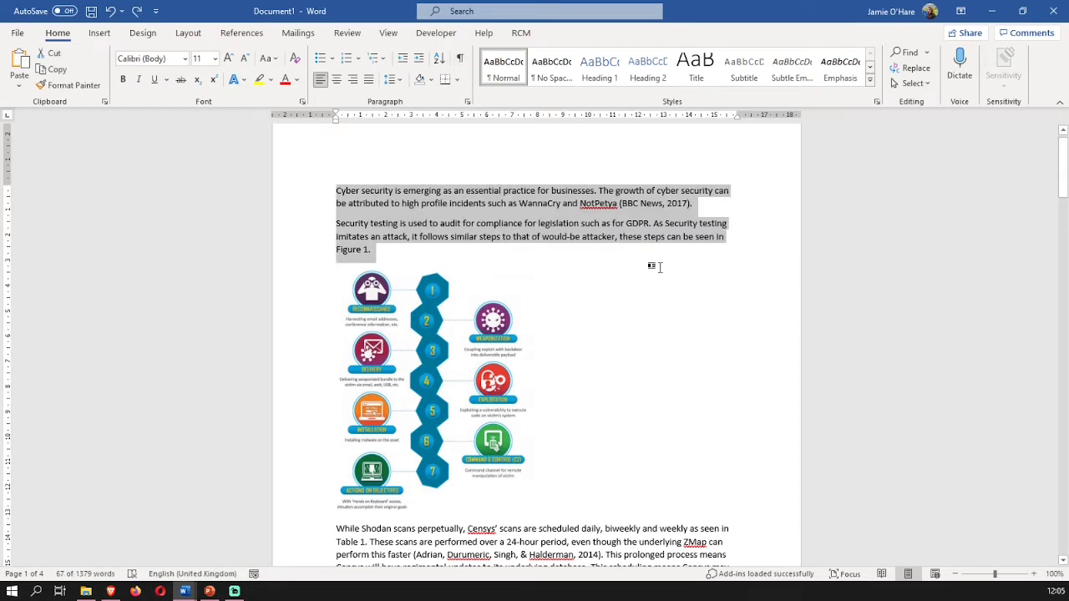
# Justify the two paragraphs above the picture again, with the formatting marks hidden
pyautogui.click(660, 272)
pyautogui.moveTo(380, 254); pyautogui.dragTo(319, 190)
pyautogui.click(369, 79)
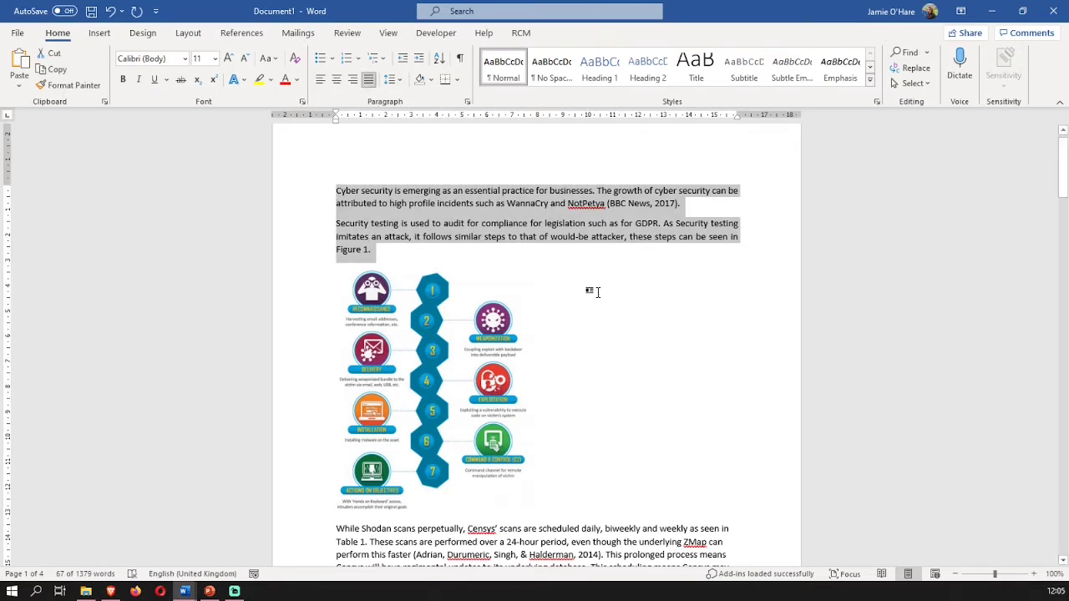
pyautogui.click(579, 247)
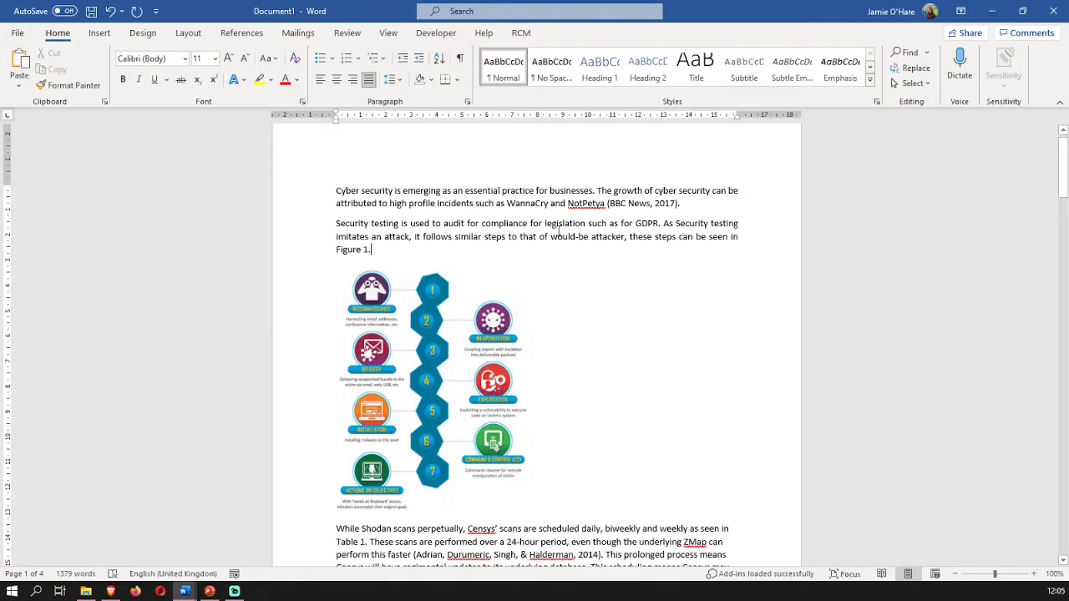
# Examine the line endings and alignment of the remaining body text throughout the document
pyautogui.scroll(-15, 559, 233)
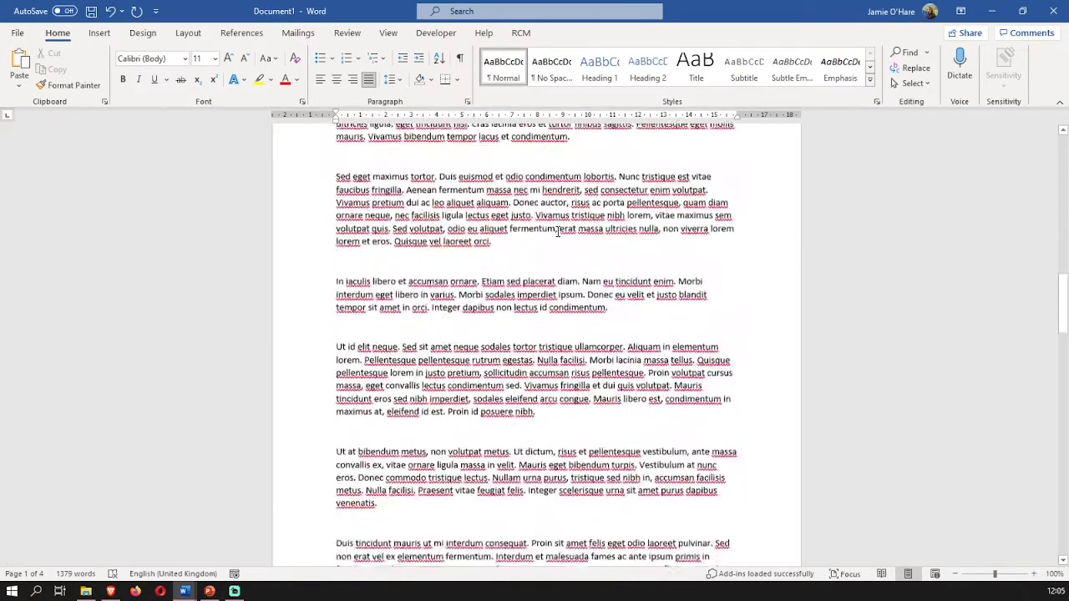
pyautogui.scroll(12, 558, 234)
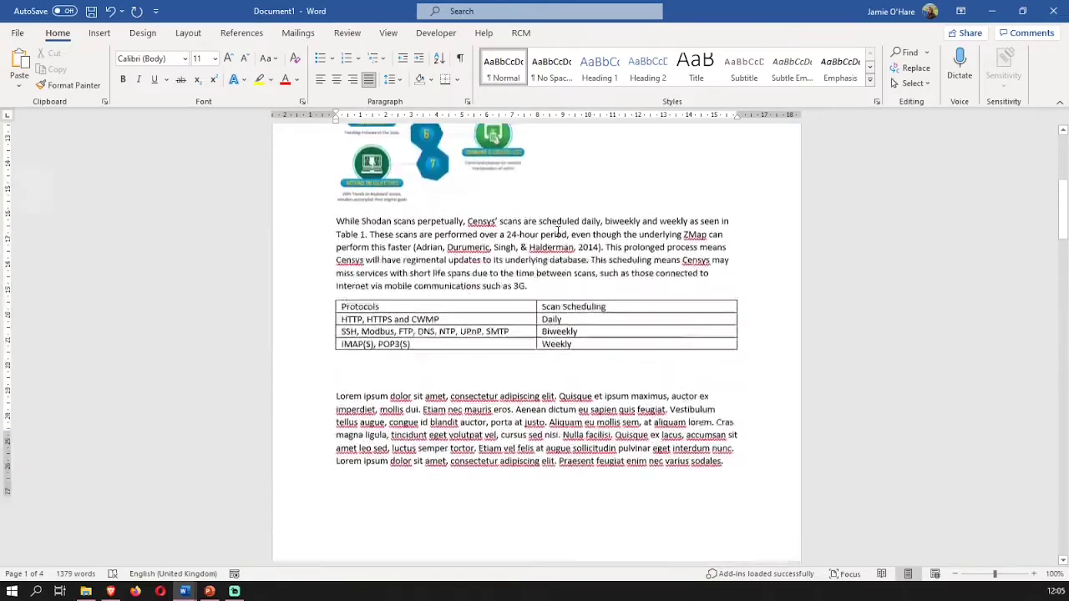
pyautogui.scroll(-15, 558, 232)
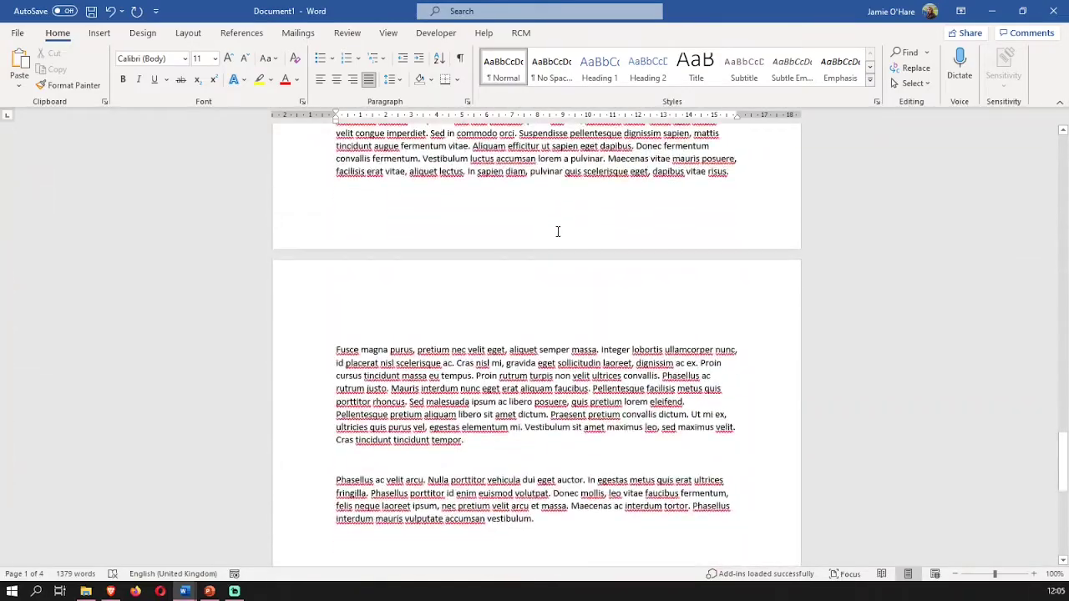
pyautogui.scroll(-15, 558, 232)
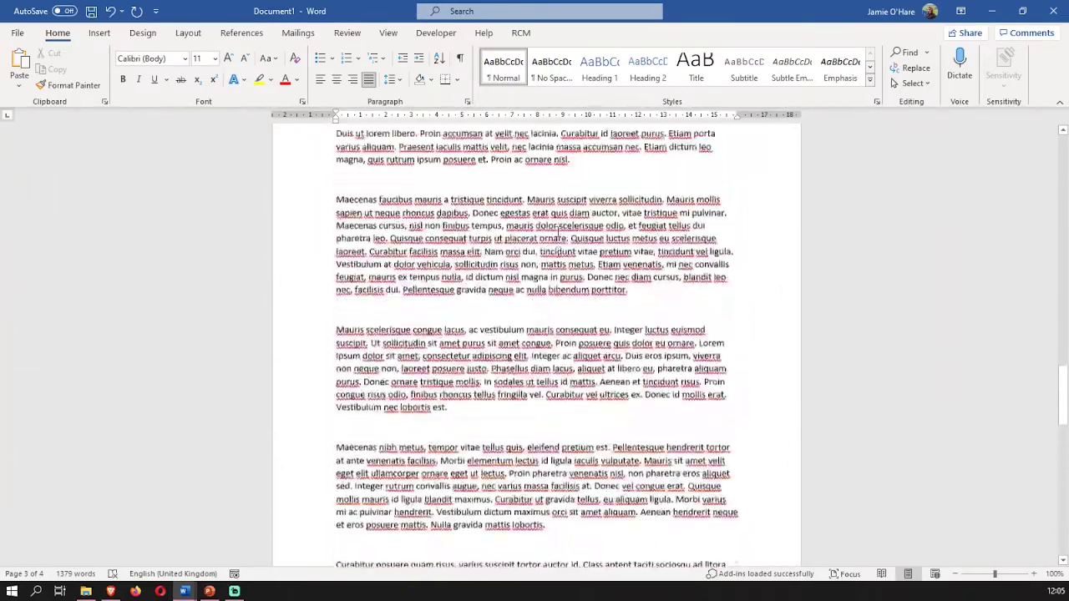
pyautogui.scroll(12, 557, 232)
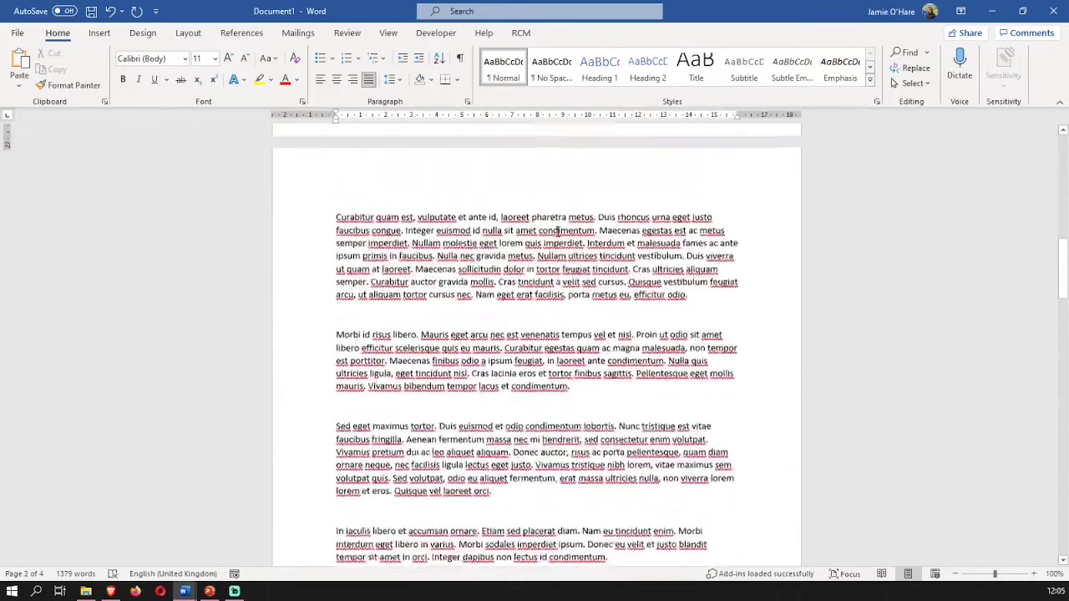
pyautogui.scroll(10, 558, 231)
pyautogui.scroll(-6, 558, 231)
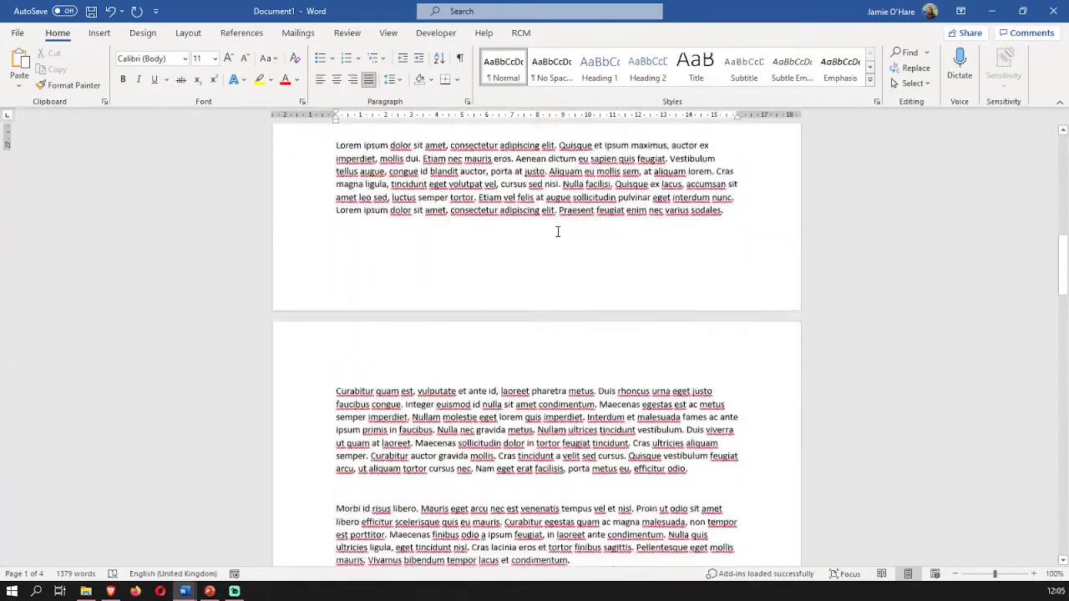
pyautogui.scroll(-3, 558, 232)
pyautogui.scroll(3, 795, 208)
pyautogui.scroll(-8, 763, 179)
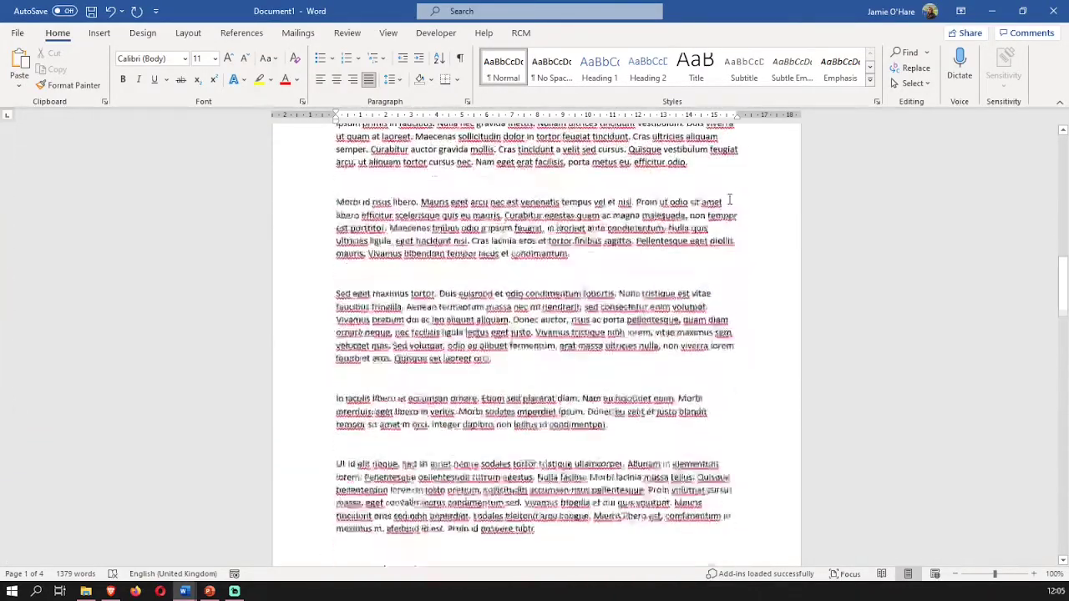
pyautogui.scroll(-8, 730, 199)
pyautogui.scroll(5, 713, 212)
pyautogui.scroll(-4, 716, 248)
pyautogui.scroll(-12, 725, 301)
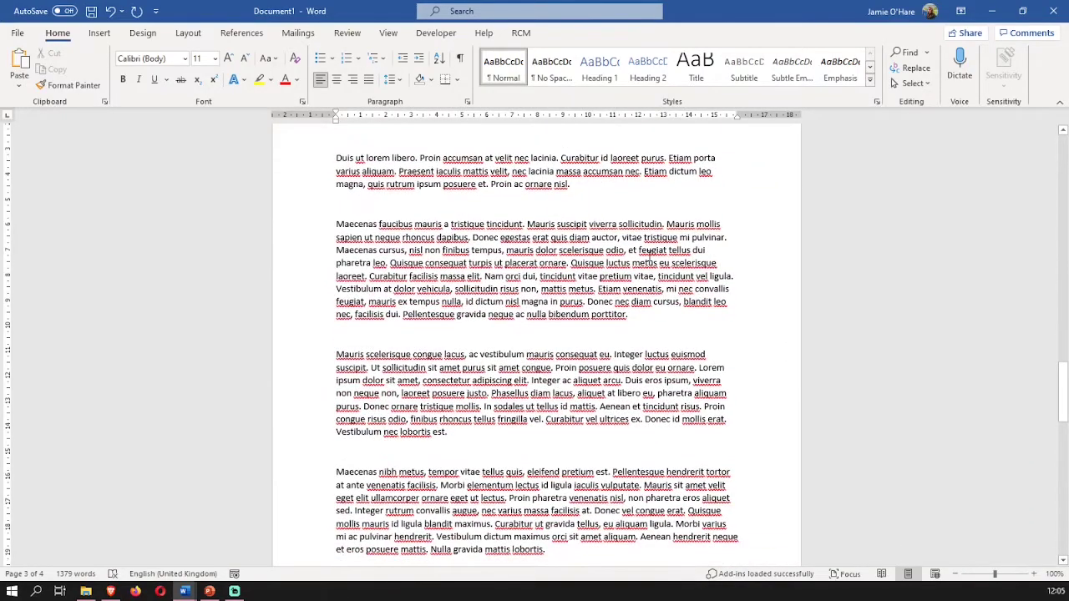
# Justify the text of the entire document
pyautogui.hotkey('ctrl', 'a')
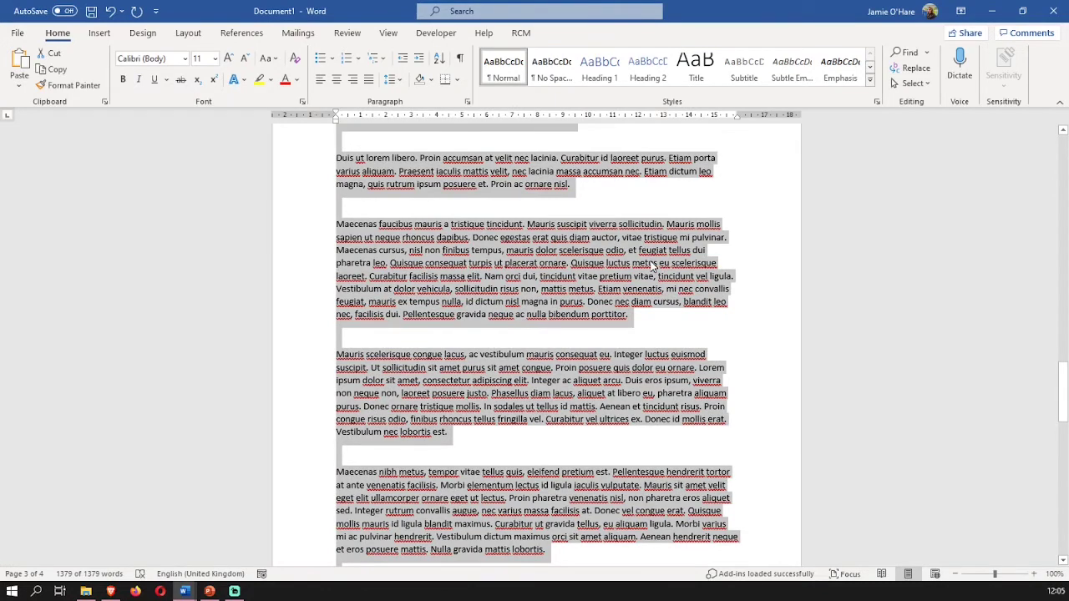
pyautogui.hotkey('ctrl', 'j')
pyautogui.click(776, 346)
# Check the justified alignment from the first to the last page of the document
pyautogui.scroll(15, 776, 345)
pyautogui.scroll(7, 781, 356)
pyautogui.scroll(-12, 757, 365)
pyautogui.scroll(-15, 744, 310)
pyautogui.scroll(15, 743, 313)
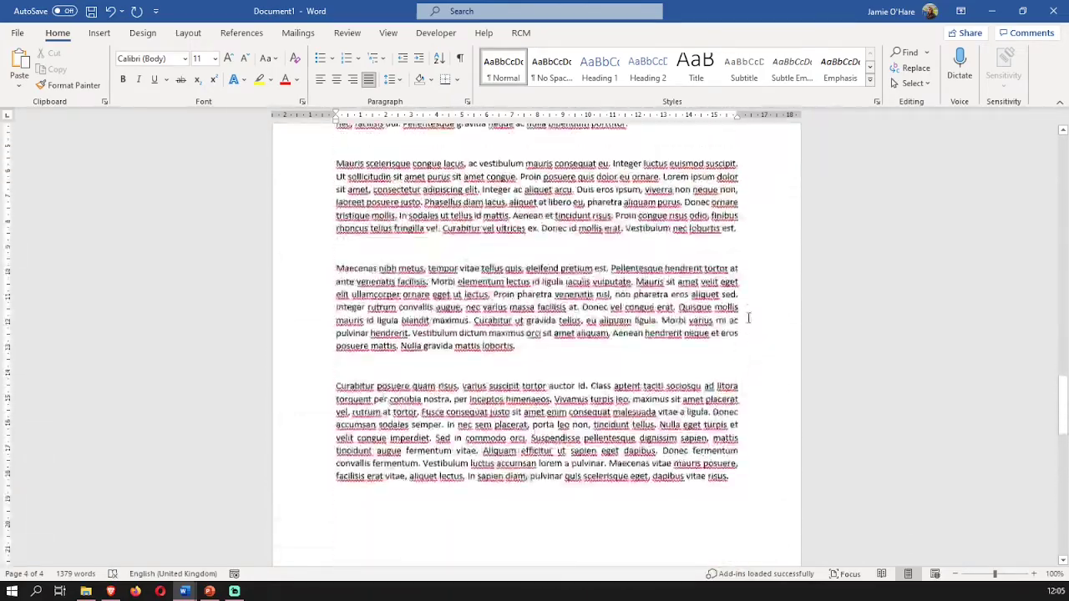
pyautogui.rightClick(756, 332)
pyautogui.scroll(20, 718, 301)
pyautogui.scroll(1, 742, 308)
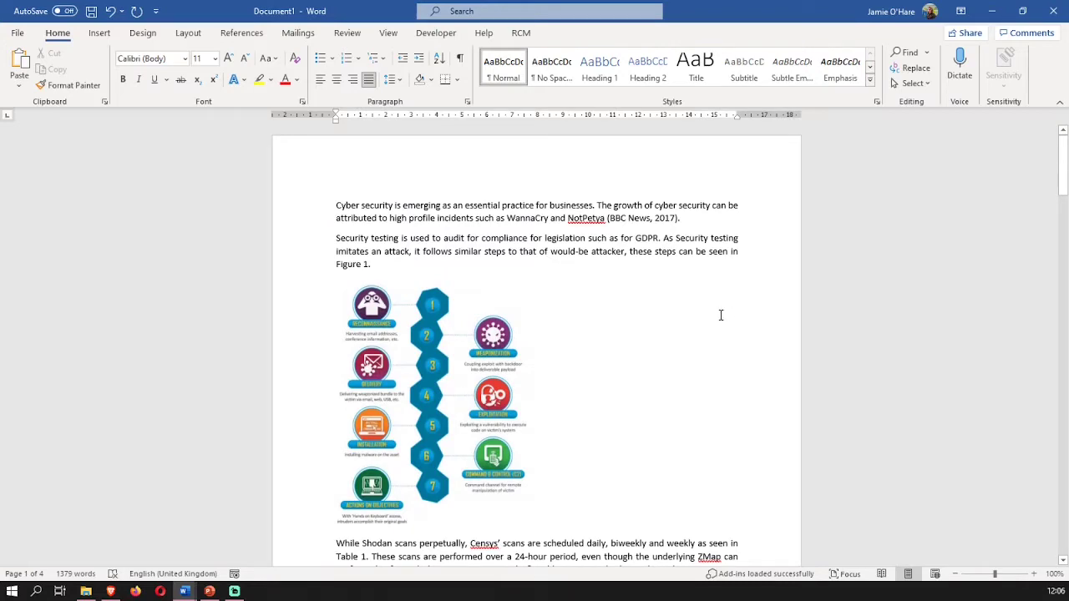
pyautogui.scroll(-8, 720, 326)
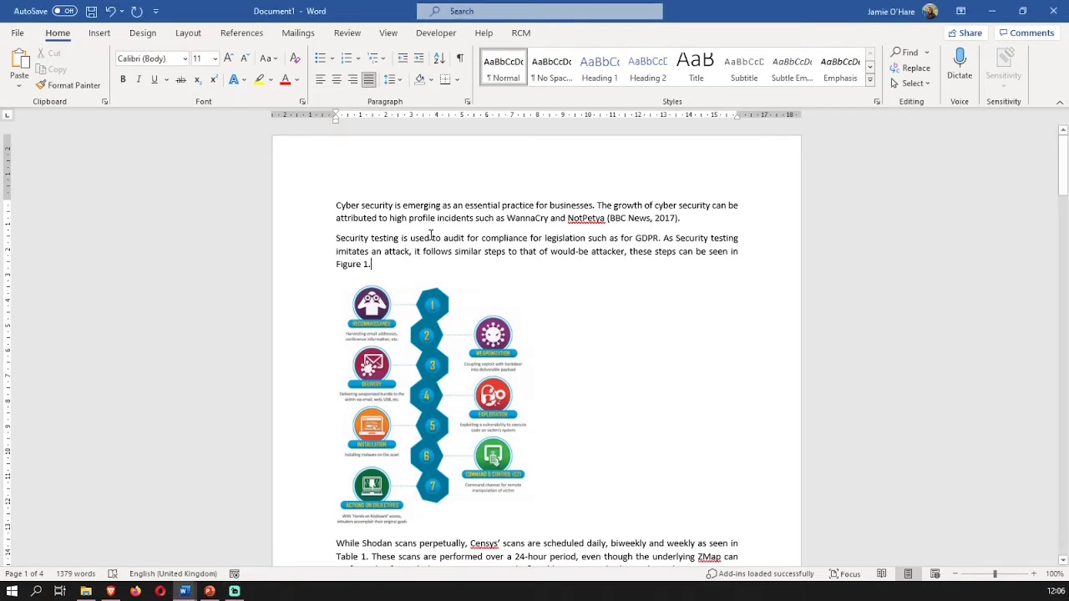
# Examine the seven-step picture and the security testing paragraph above it that refers to Figure 1
pyautogui.scroll(-1, 434, 254)
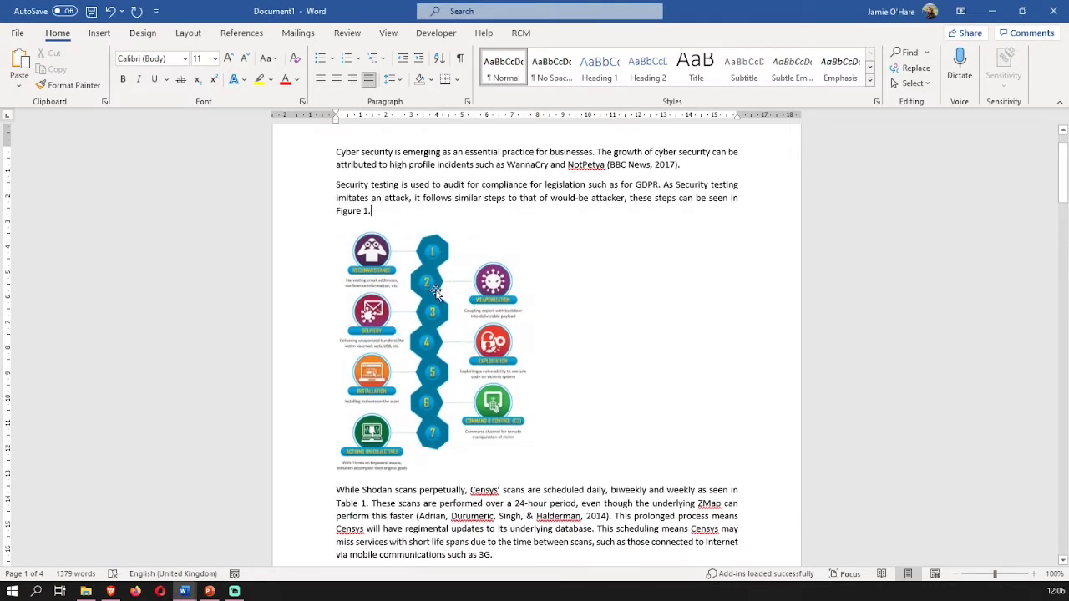
pyautogui.click(434, 292)
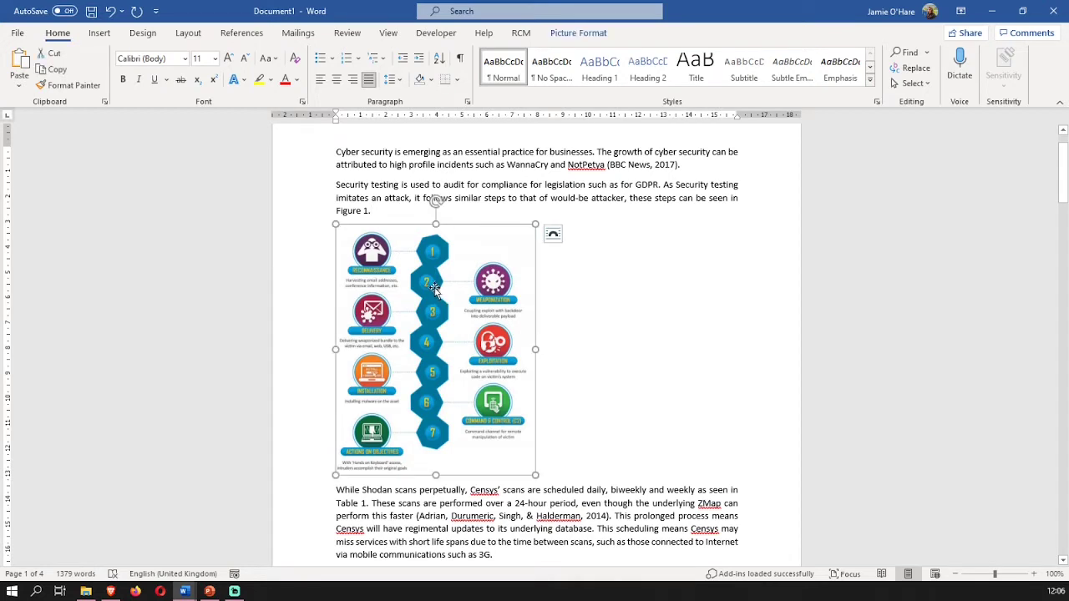
pyautogui.click(589, 304)
pyautogui.moveTo(336, 185); pyautogui.dragTo(394, 220)
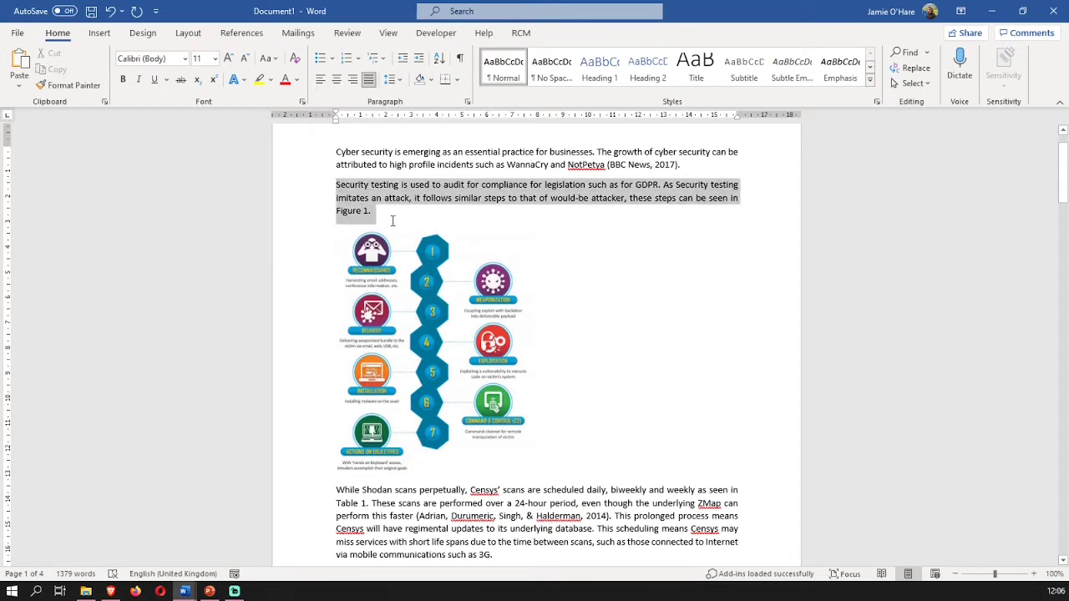
pyautogui.click(638, 291)
pyautogui.click(426, 276)
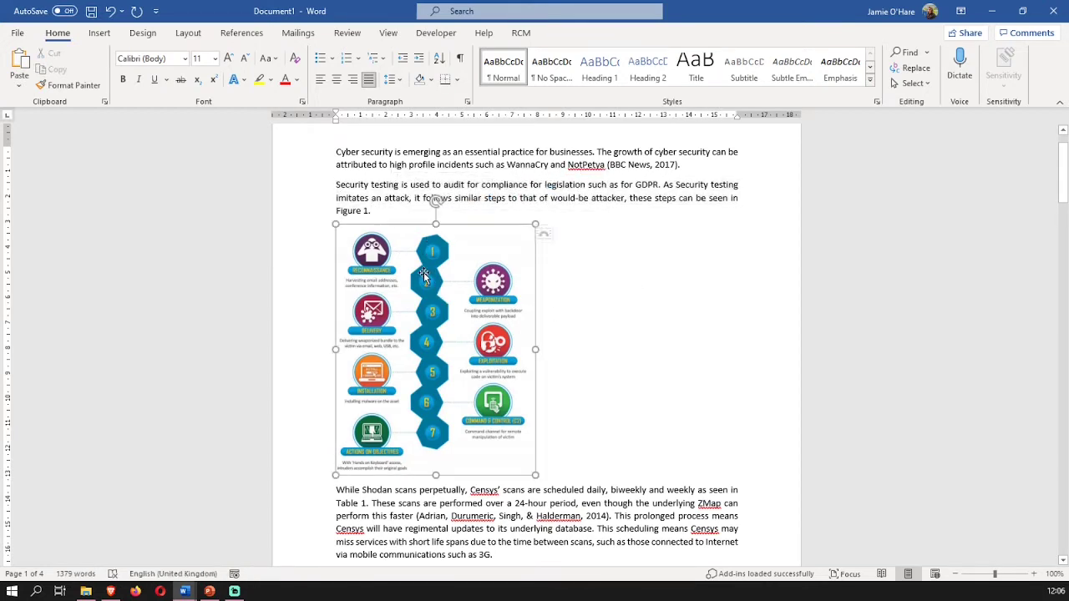
pyautogui.click(588, 301)
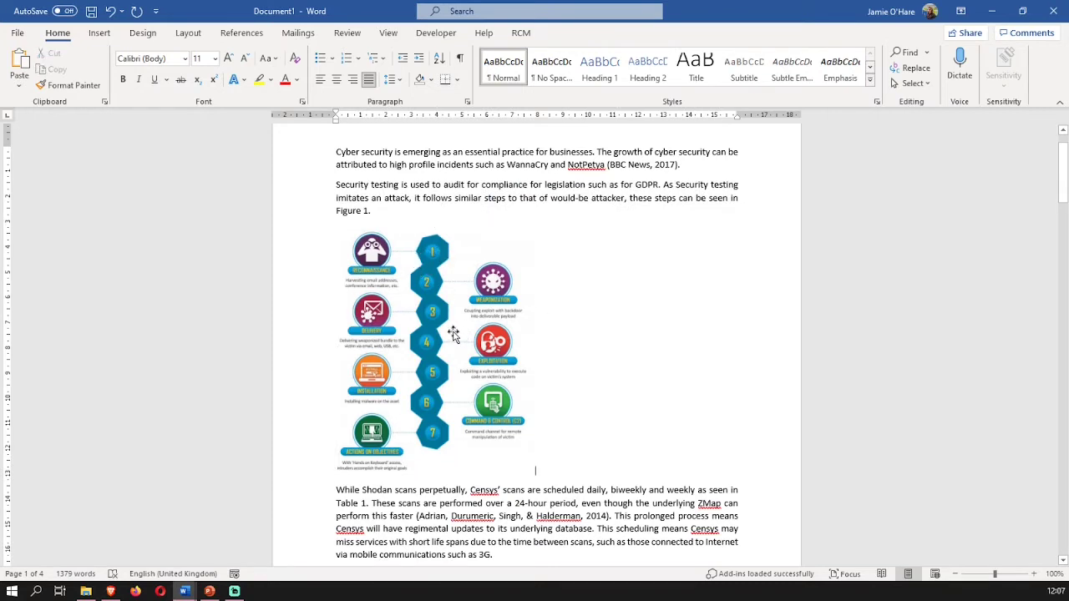
pyautogui.scroll(-2, 472, 357)
pyautogui.scroll(2, 471, 357)
# Insert a caption below the seven-step picture with the Figure label, reading "Figure 1: Lockheed Martin Kill-chain"
pyautogui.click(466, 352)
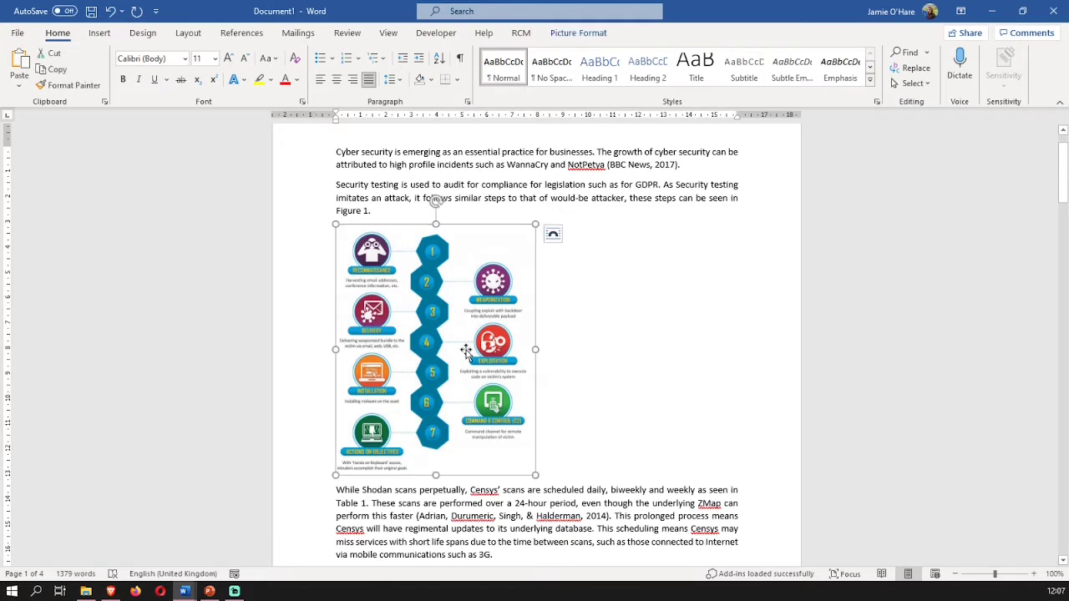
pyautogui.rightClick(466, 352)
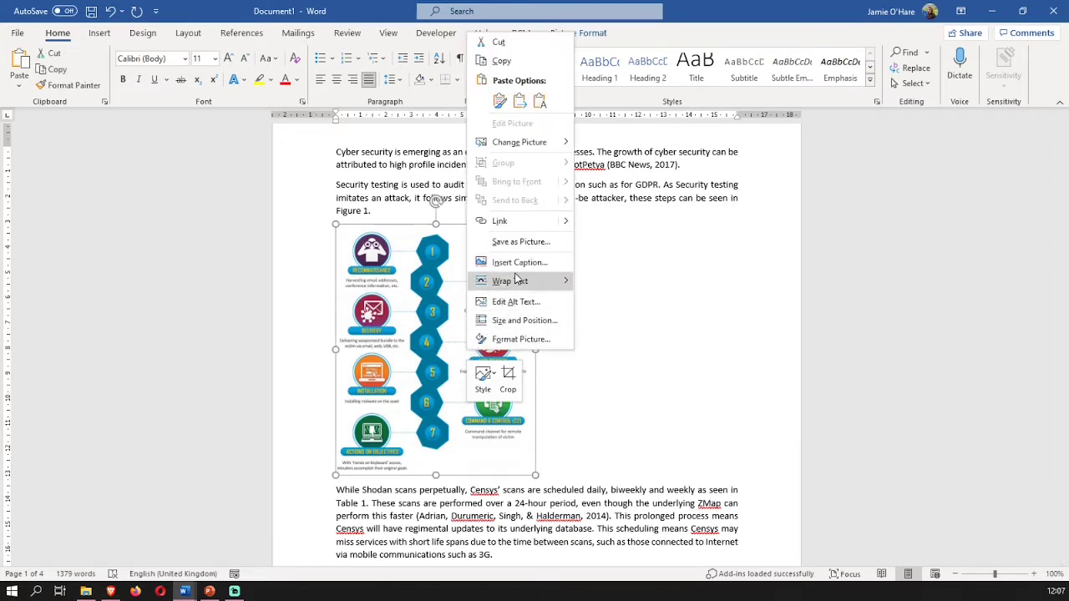
pyautogui.click(487, 315)
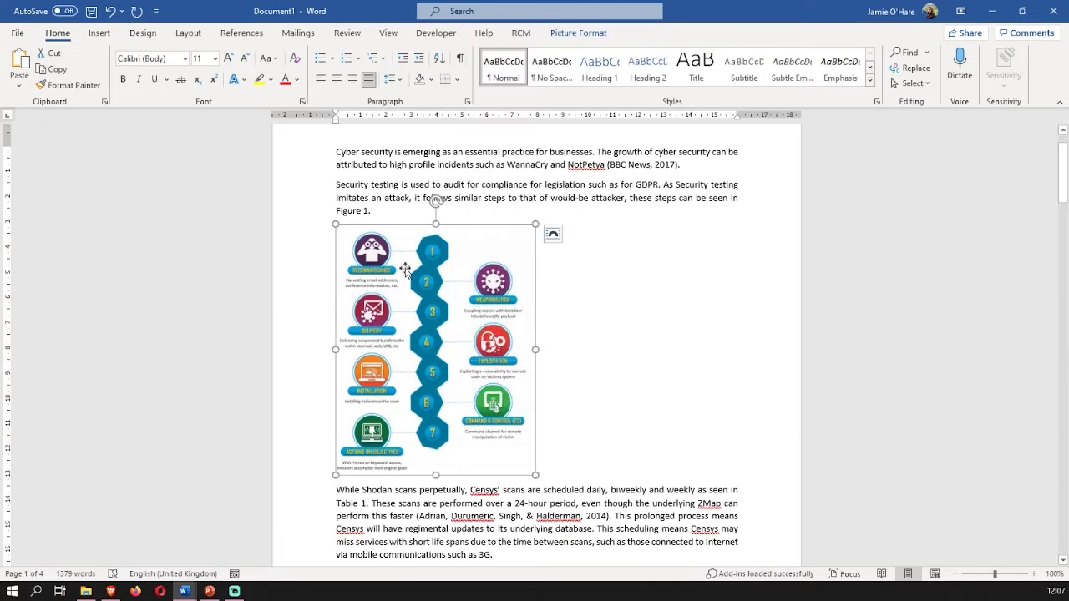
pyautogui.click(241, 34)
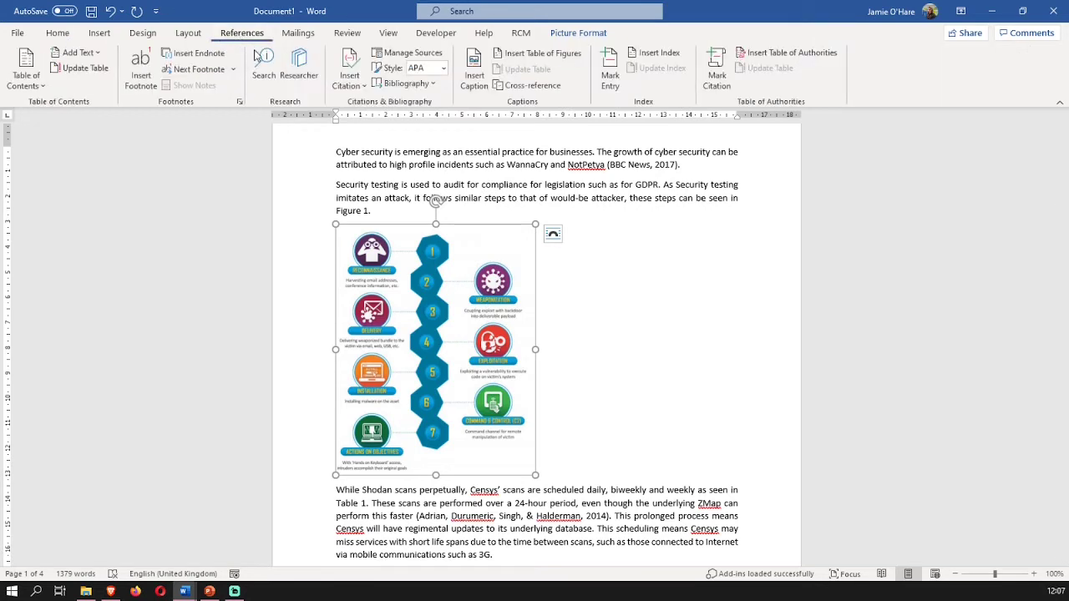
pyautogui.click(473, 80)
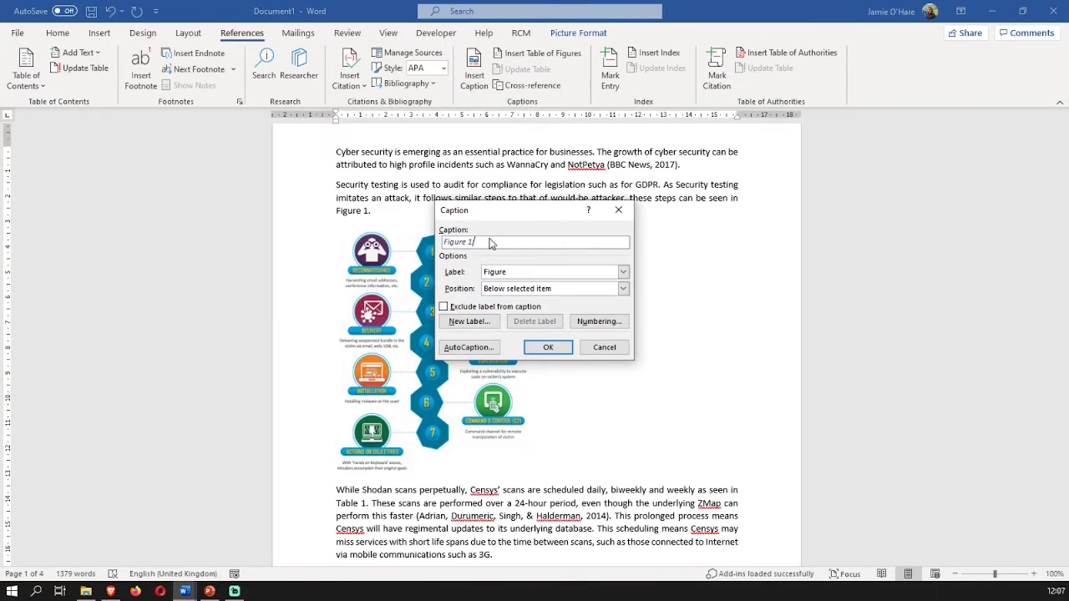
pyautogui.write(': Lockheed Martin Kill-chain')
pyautogui.click(622, 272)
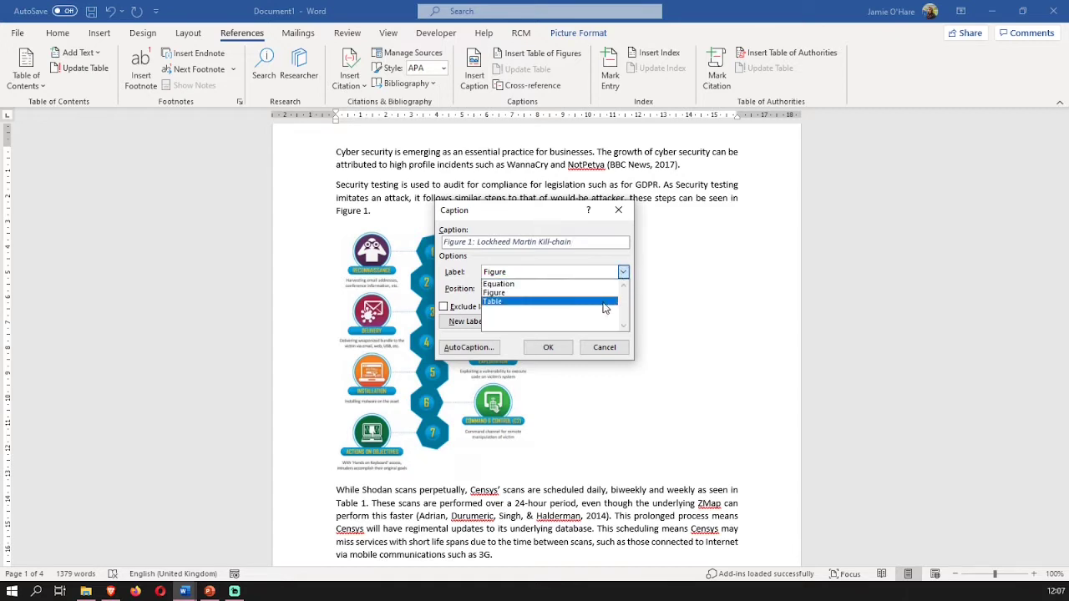
pyautogui.click(625, 274)
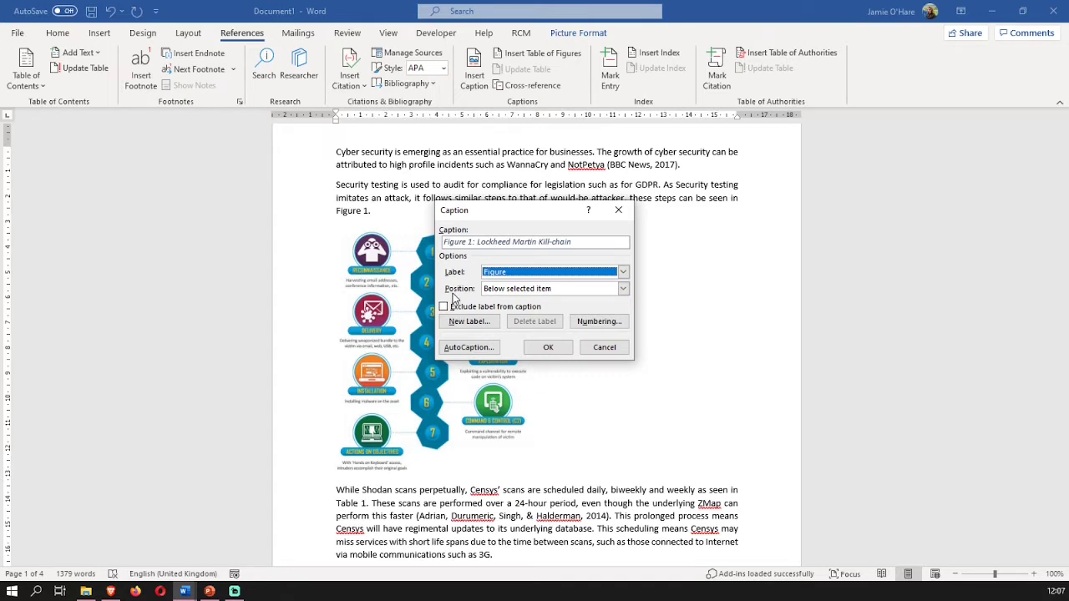
pyautogui.click(548, 347)
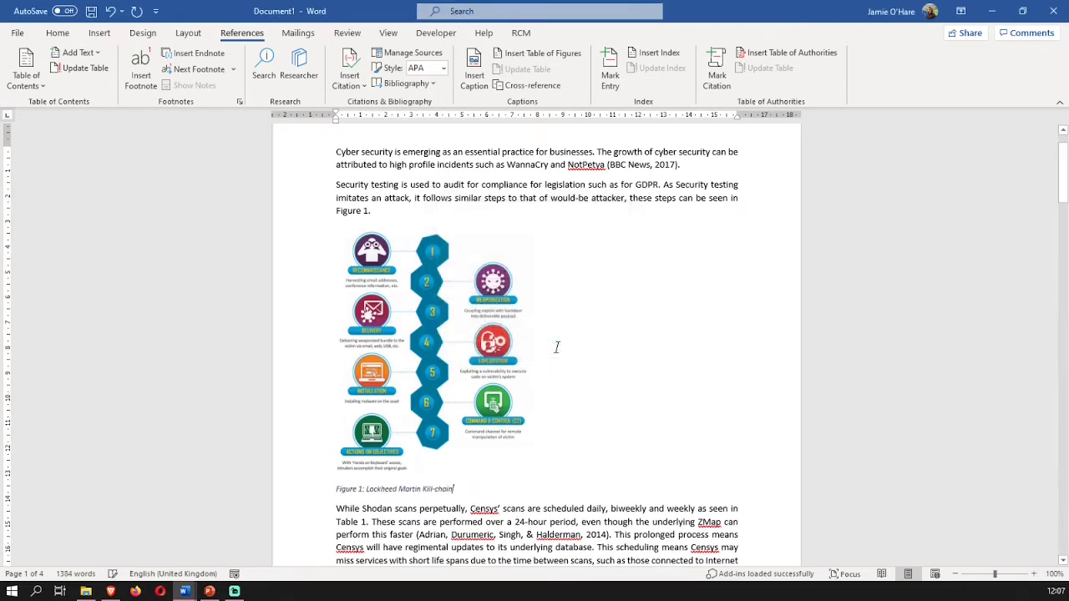
# Remove the italics from the Figure 1 caption, enlarge it to 10 pt and colour it black
pyautogui.tripleClick(397, 494)
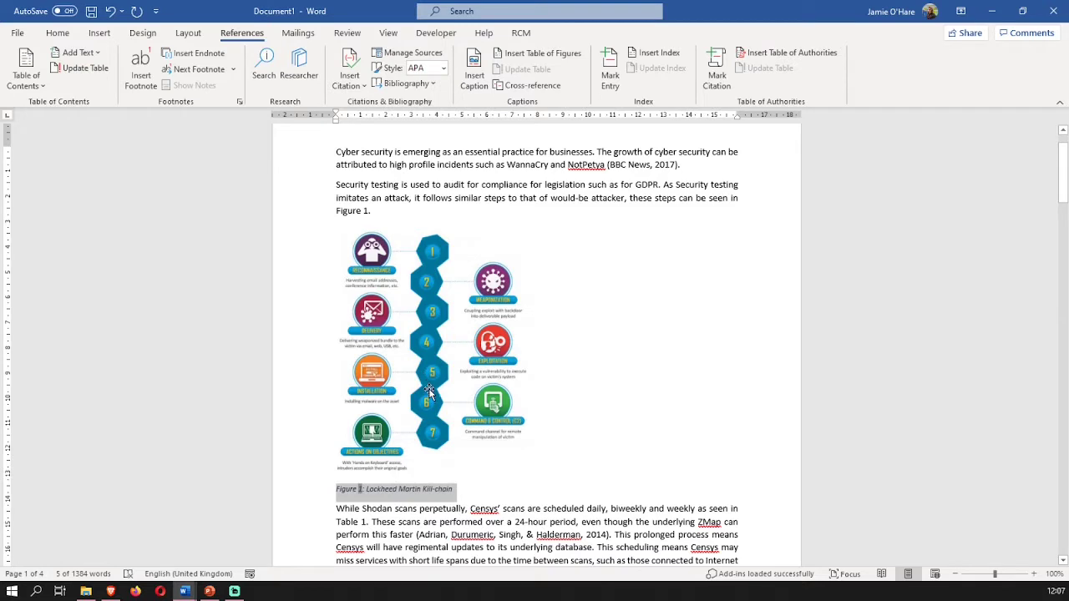
pyautogui.click(60, 35)
pyautogui.click(139, 80)
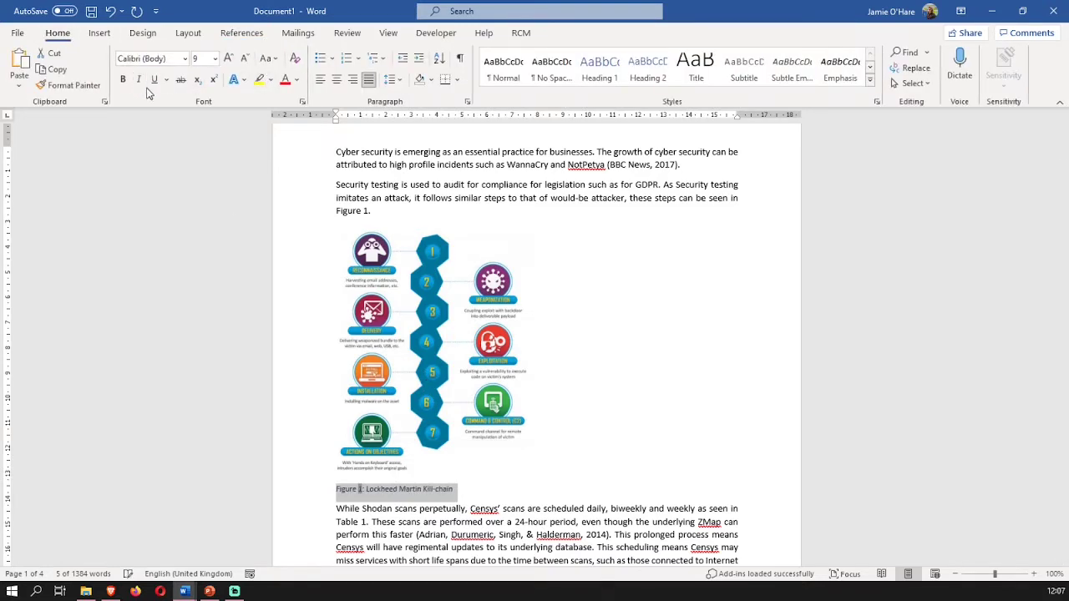
pyautogui.tripleClick(350, 185)
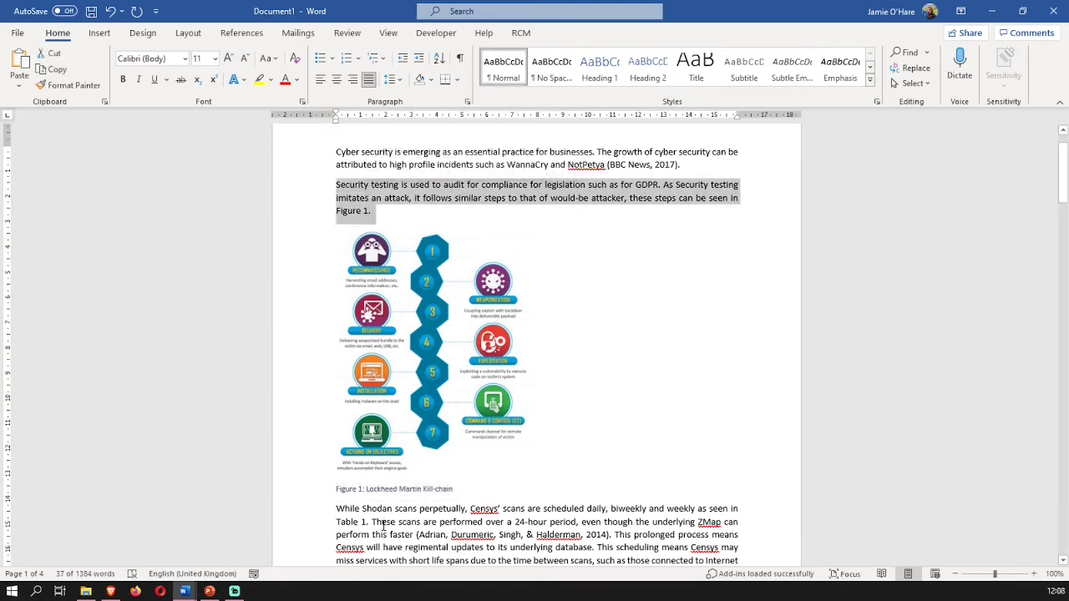
pyautogui.tripleClick(395, 489)
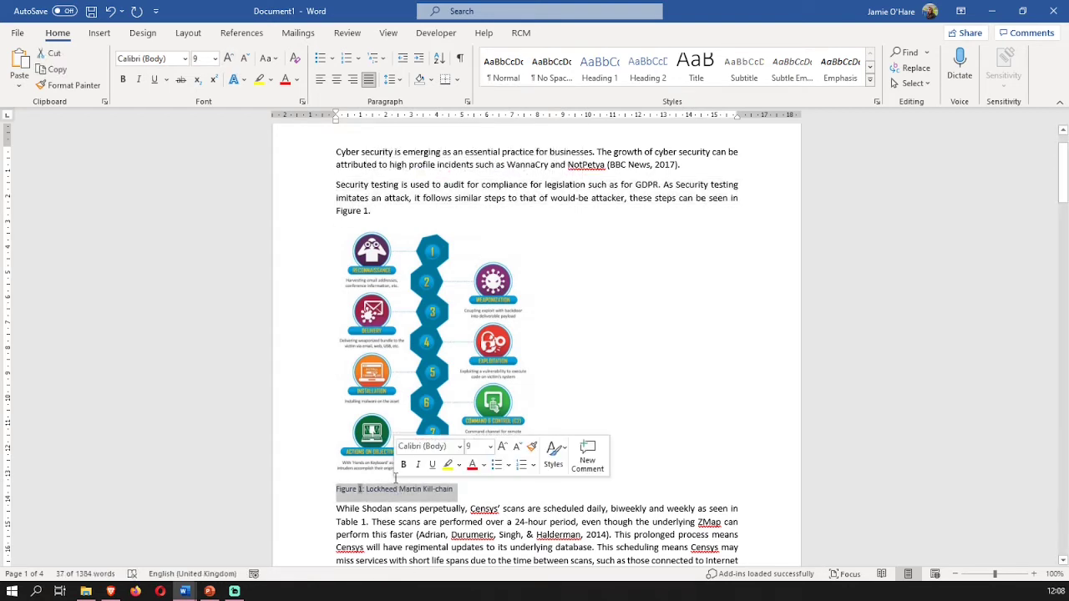
pyautogui.click(228, 58)
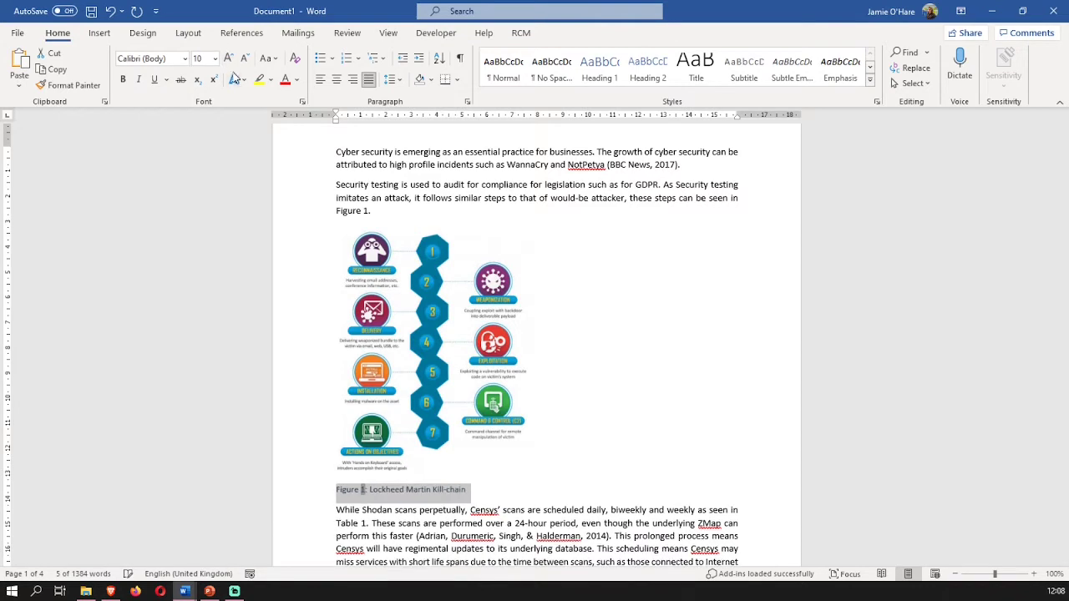
pyautogui.click(297, 86)
pyautogui.click(302, 129)
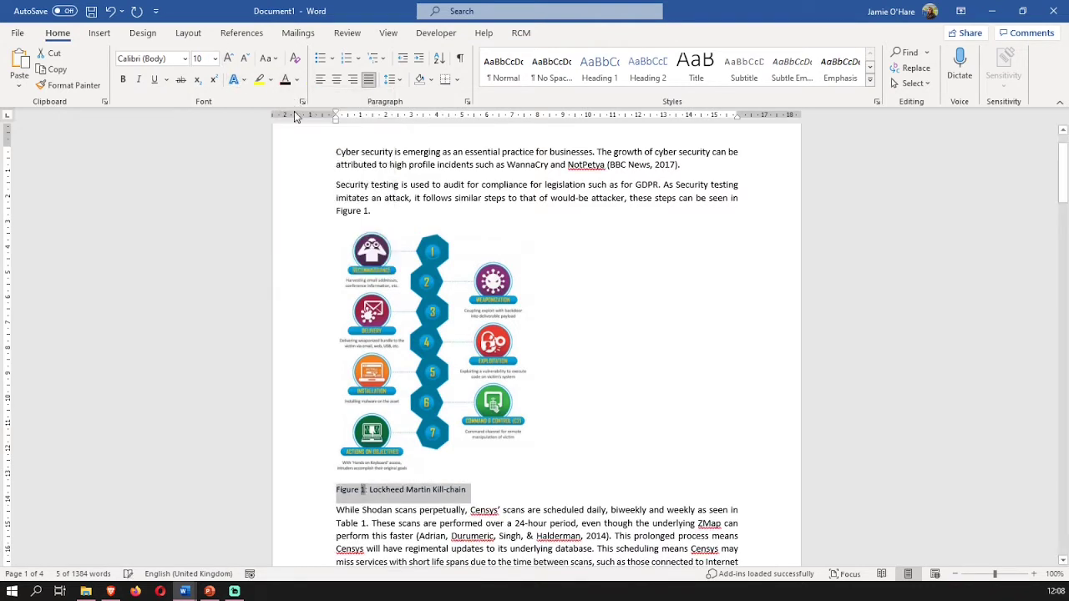
pyautogui.click(576, 434)
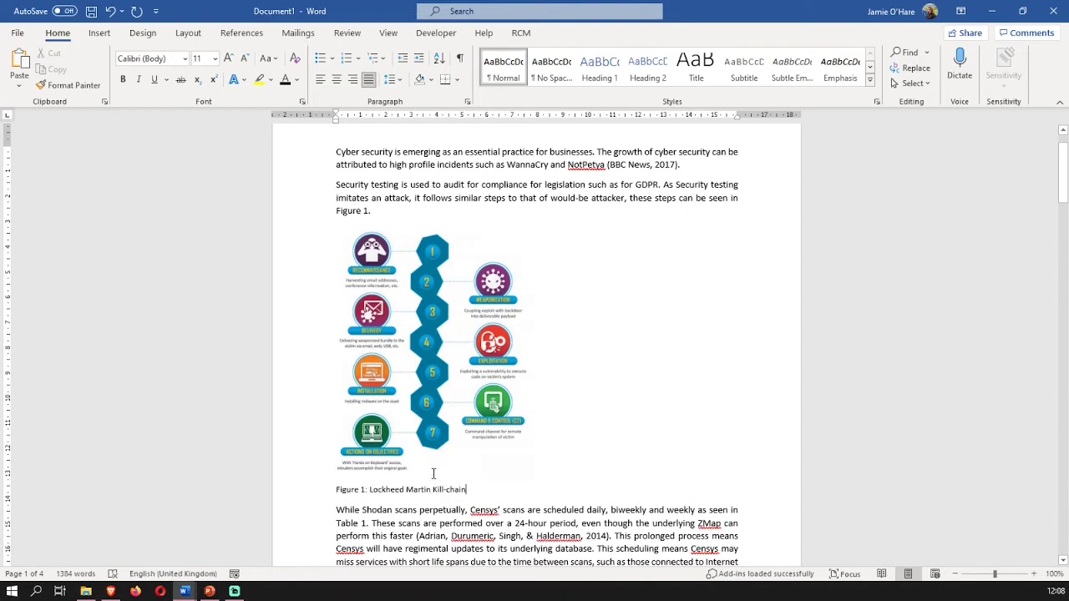
# Centre the kill-chain picture together with its caption on the page
pyautogui.moveTo(467, 491); pyautogui.dragTo(429, 468)
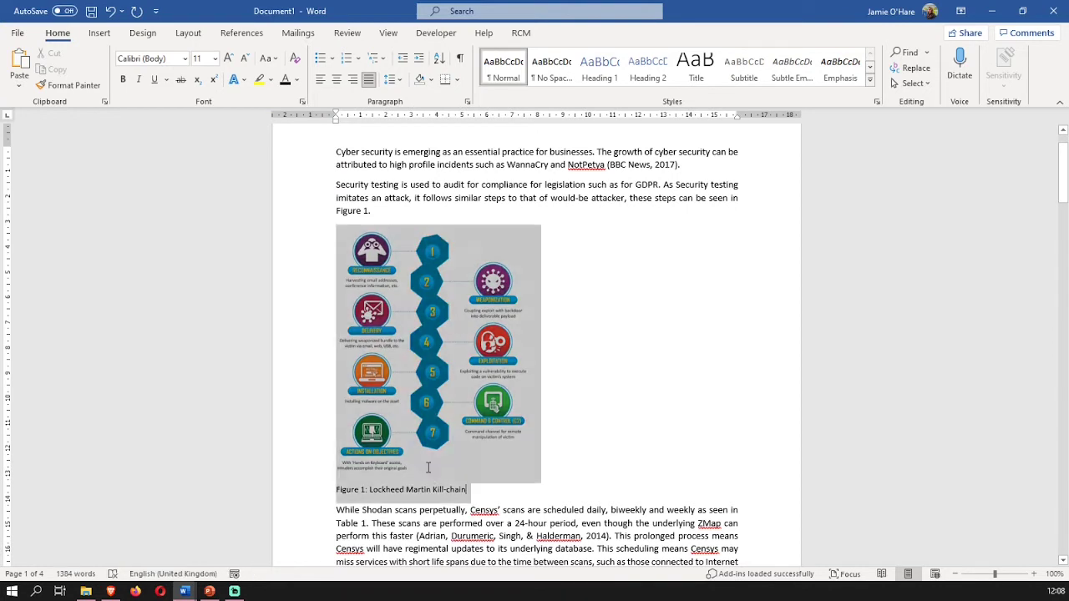
pyautogui.click(336, 78)
pyautogui.click(711, 426)
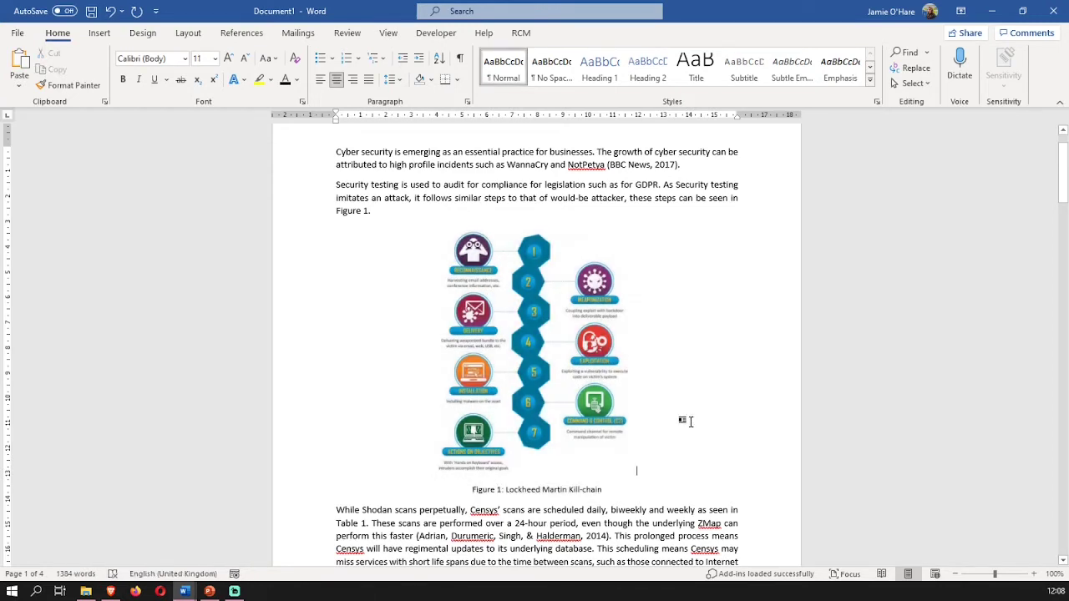
# Insert a caption above the protocols table with the Table label, reading "Table 1: Protocols and Scan Schedule for Censys scanning tool."
pyautogui.scroll(-5, 690, 422)
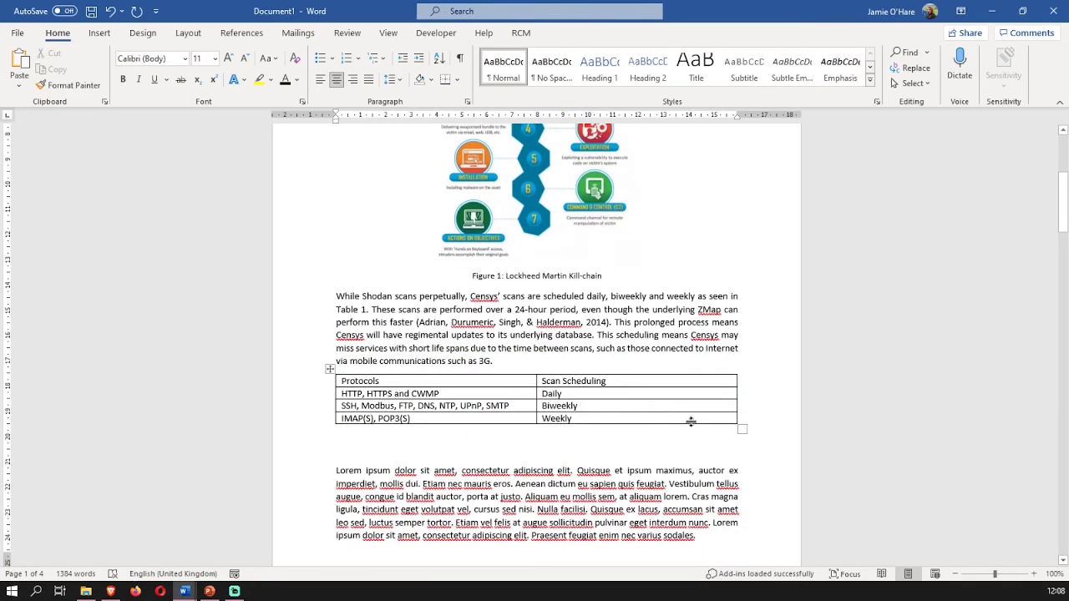
pyautogui.click(331, 368)
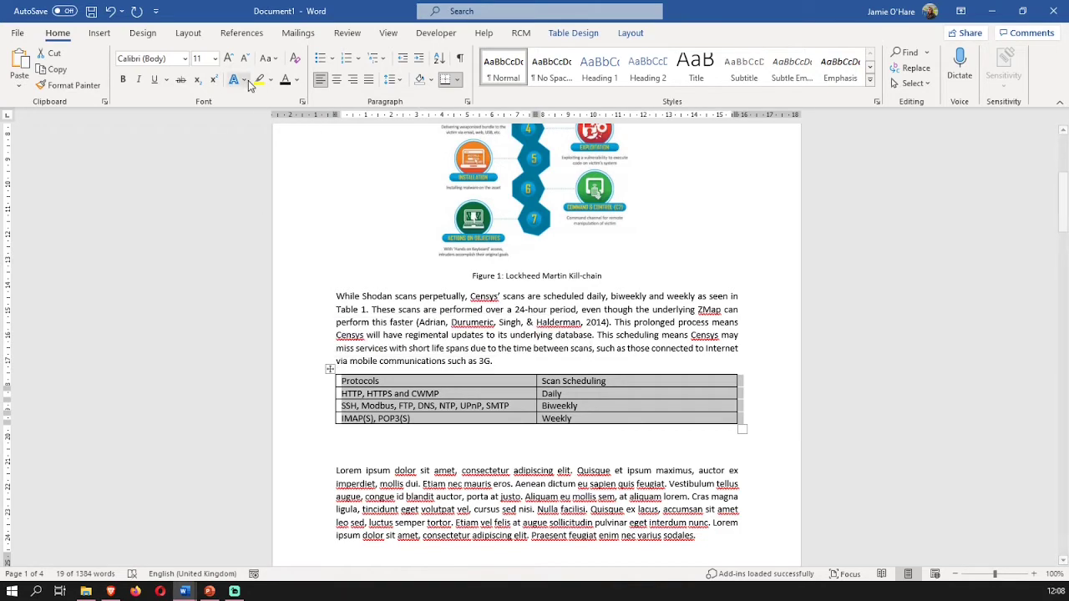
pyautogui.click(241, 33)
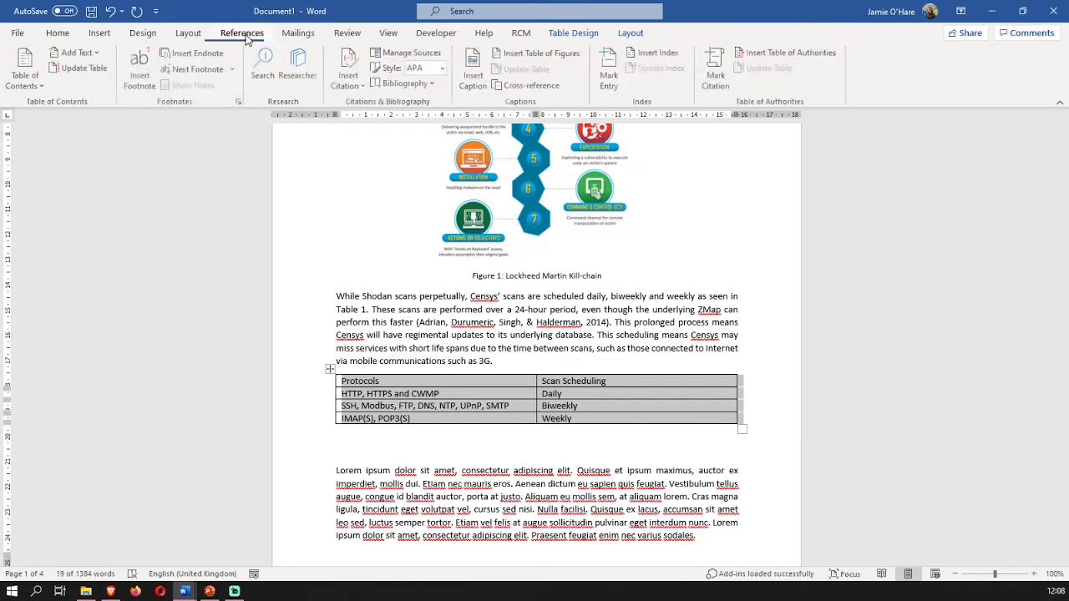
pyautogui.click(474, 77)
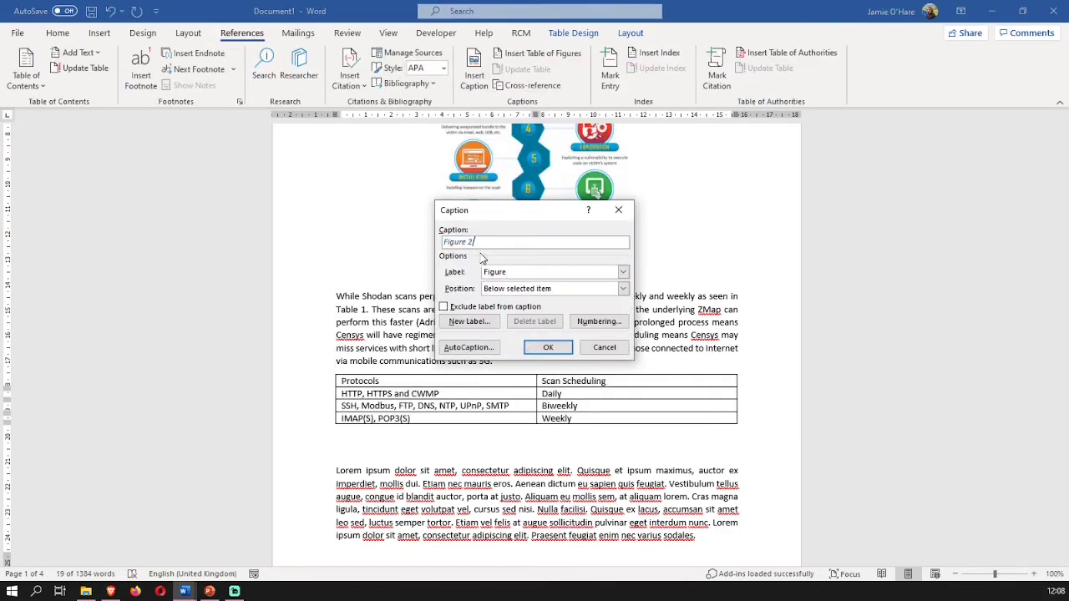
pyautogui.click(551, 274)
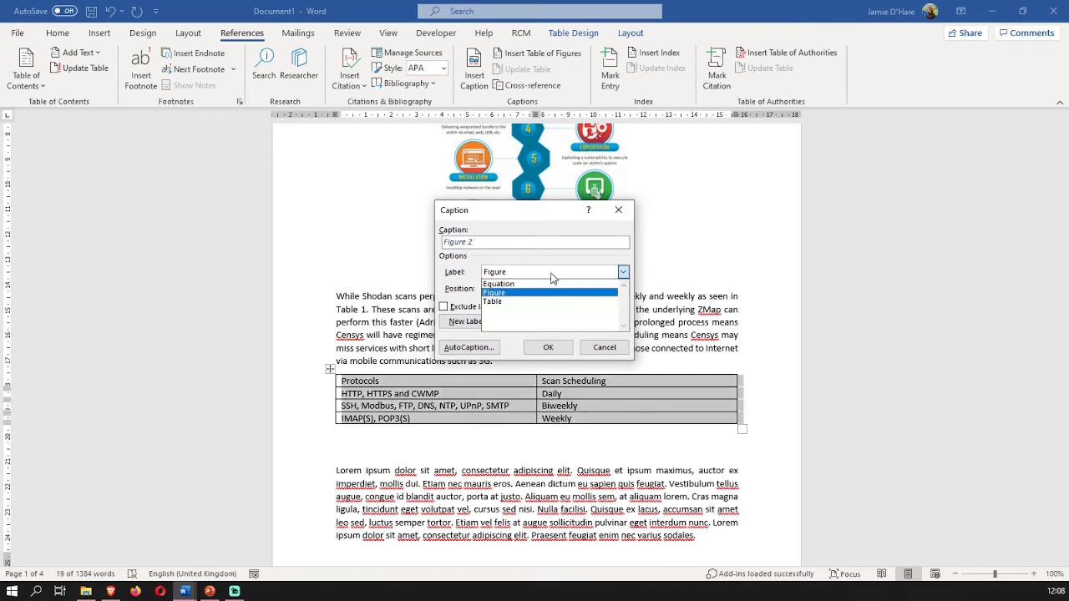
pyautogui.click(543, 302)
pyautogui.click(491, 247)
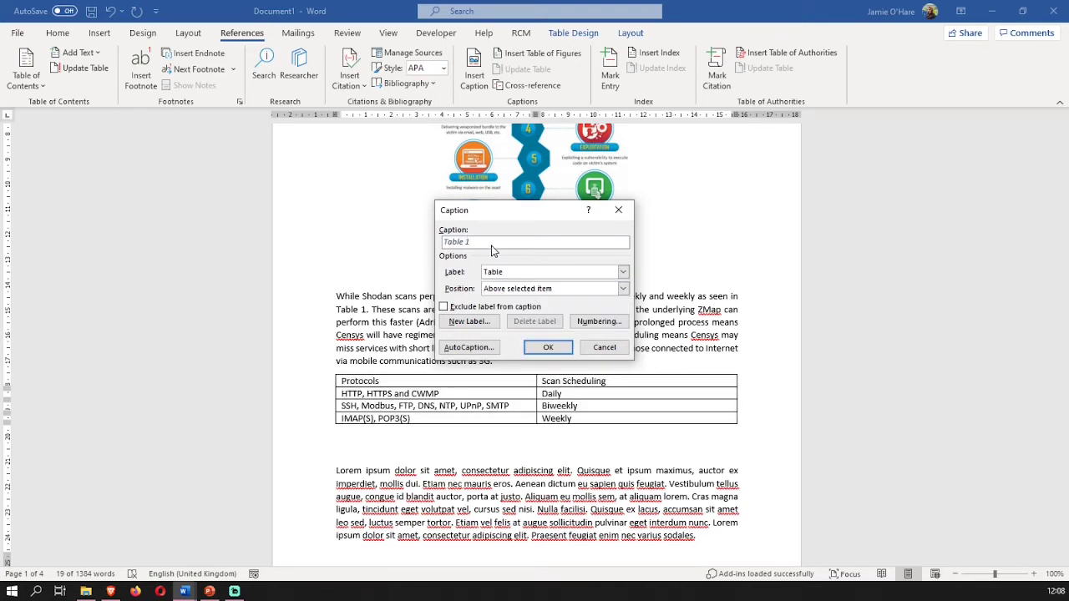
pyautogui.write(': ')
pyautogui.write('Pr')
pyautogui.write('otocols and Scan Sc')
pyautogui.write('hedule for Cen')
pyautogui.write('sys scanning tool.')
pyautogui.press('Return')
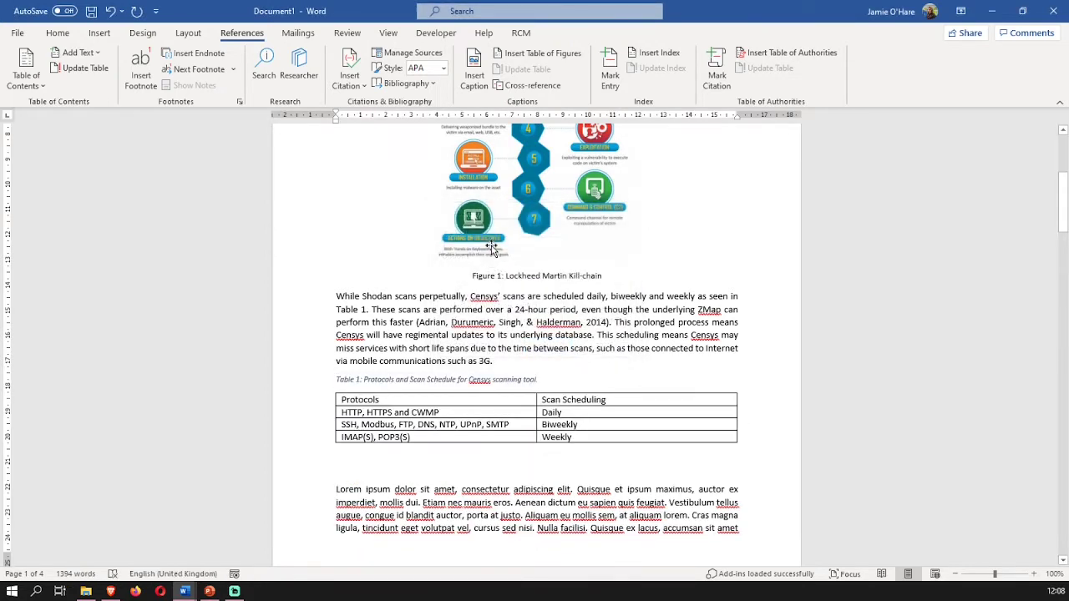
# Format the Table 1 caption at 10 pt without italics and centre it above the table
pyautogui.tripleClick(366, 380)
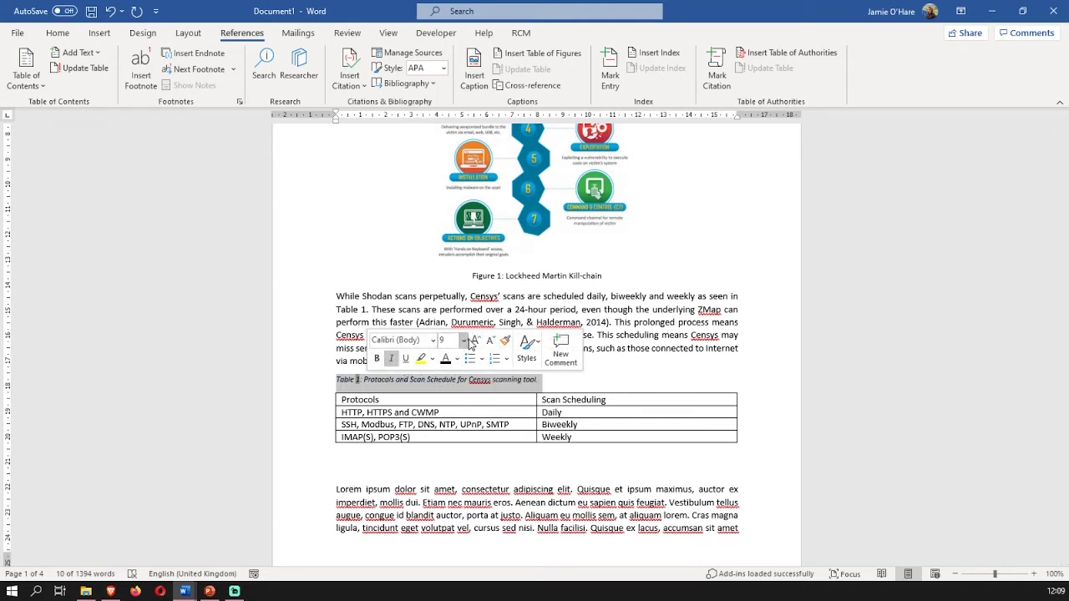
pyautogui.click(475, 342)
pyautogui.click(391, 359)
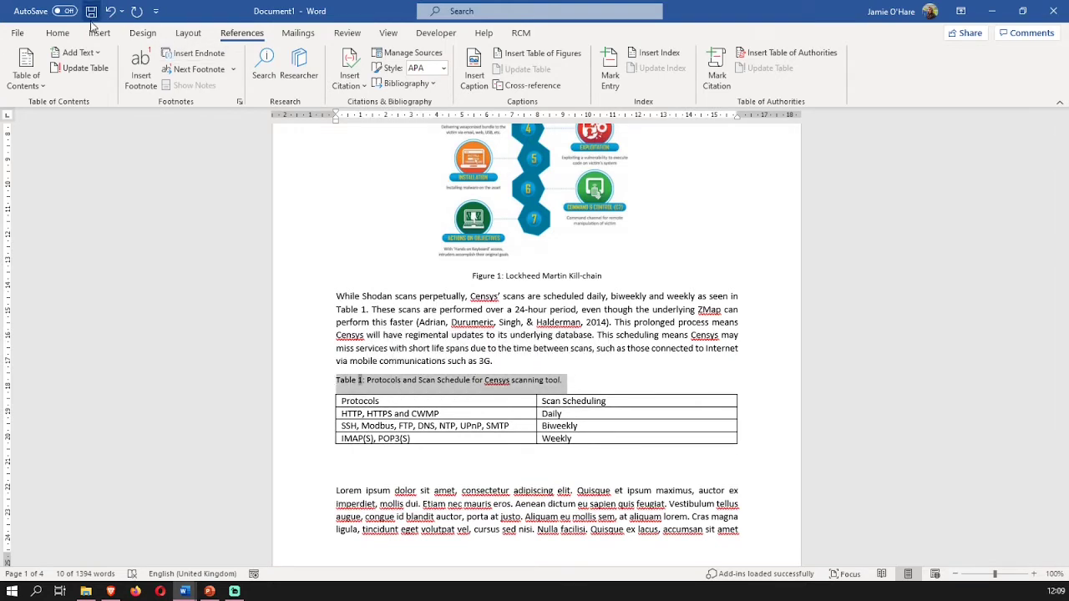
pyautogui.click(67, 37)
pyautogui.click(336, 79)
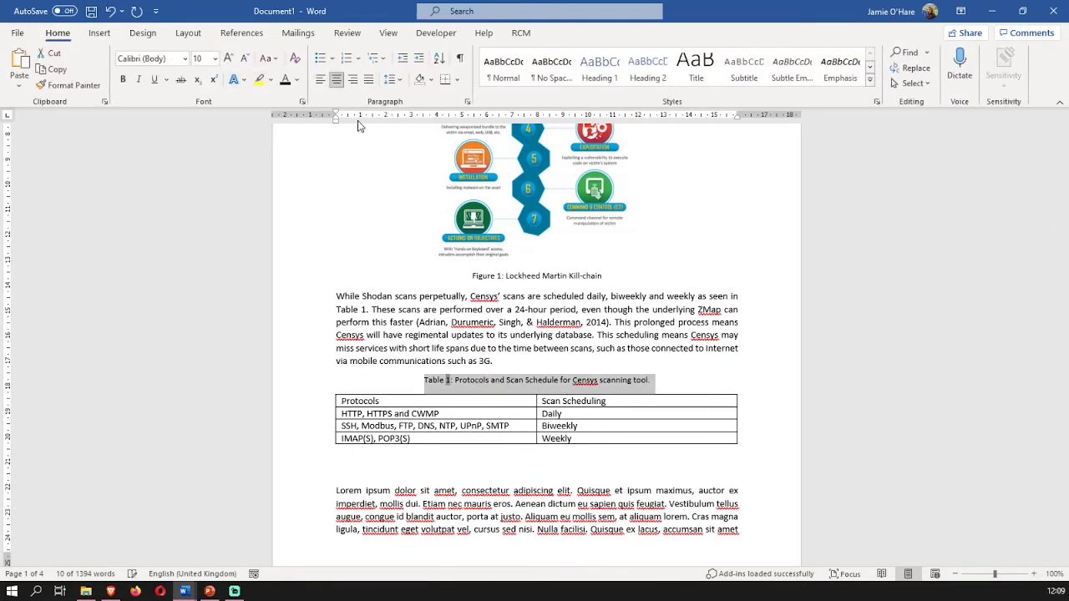
pyautogui.click(542, 439)
# Add blank lines after the security testing paragraph and paste a copy of the kill-chain picture there
pyautogui.scroll(5, 425, 300)
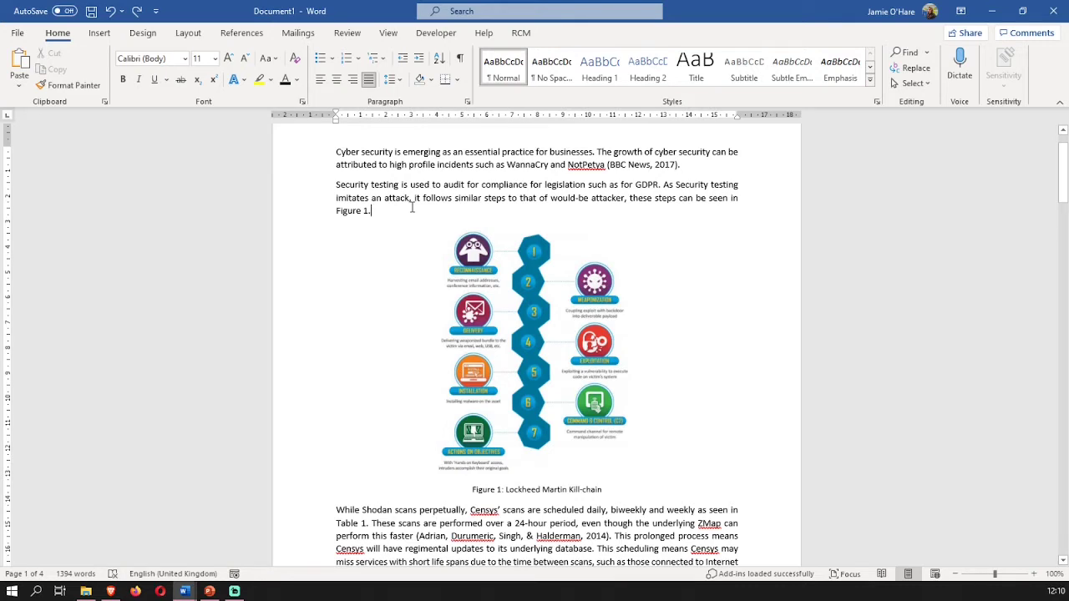
pyautogui.press('Return')
pyautogui.press('Return')
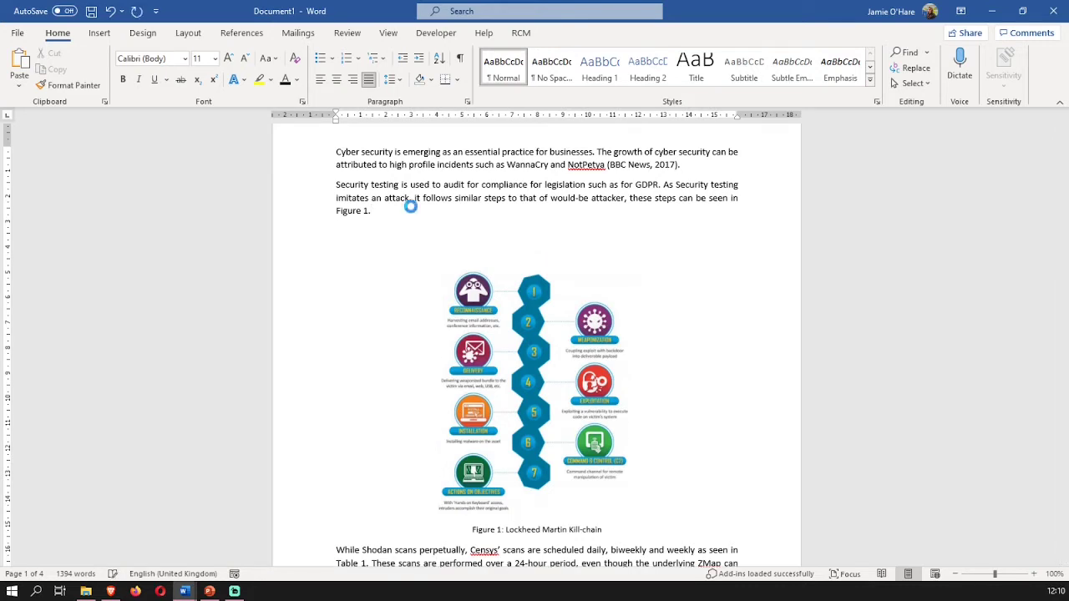
pyautogui.hotkey('ctrl', 'v')
# Insert a caption below the pasted picture with the Figure label, reading "Figure 1: imposter image"
pyautogui.rightClick(465, 331)
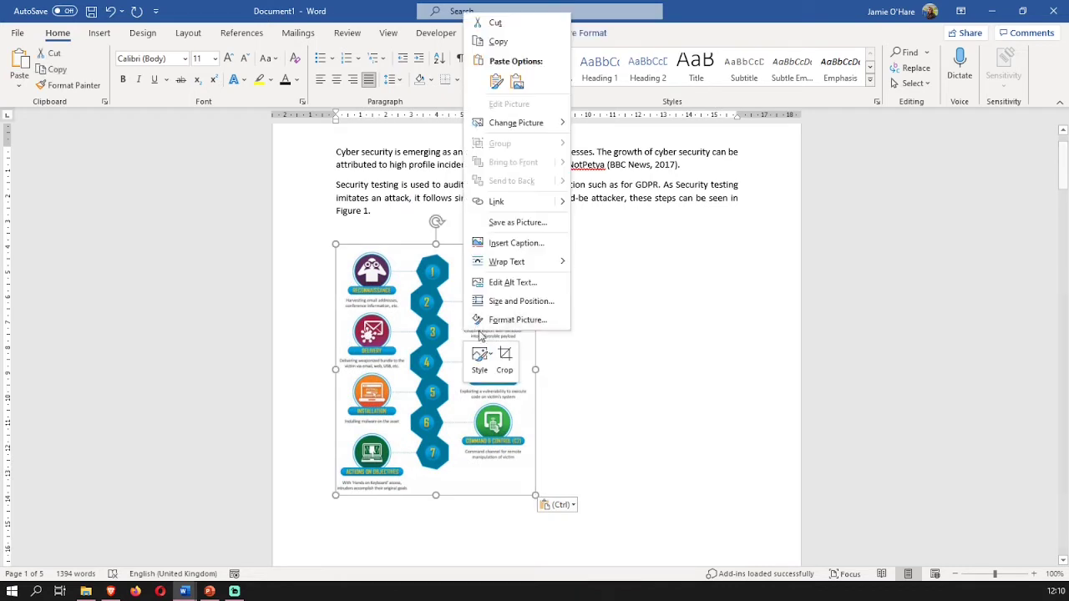
pyautogui.click(515, 243)
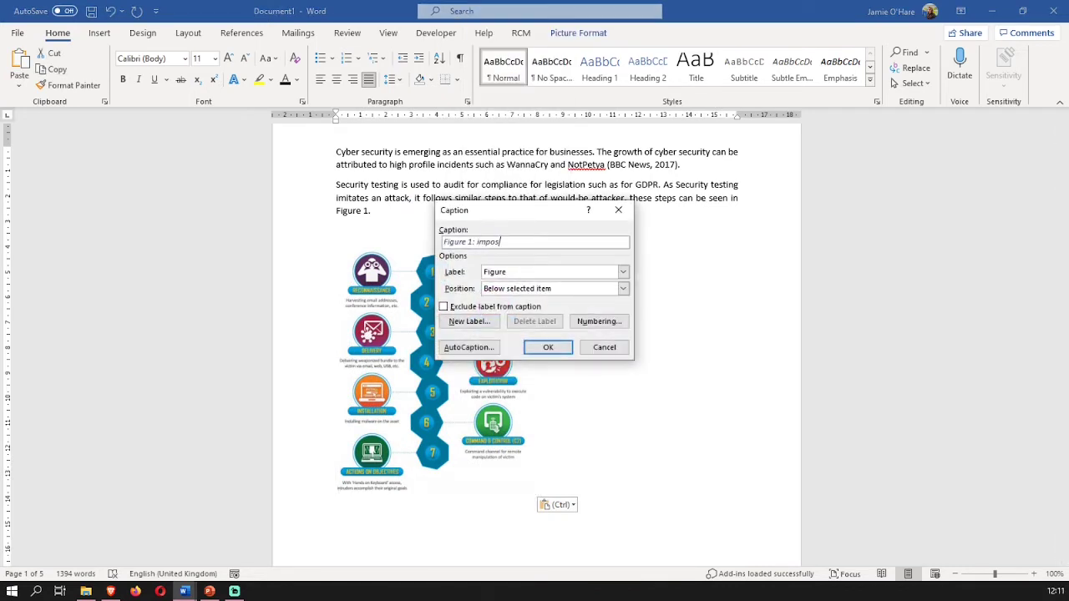
pyautogui.write(': imposter image')
pyautogui.press('Return')
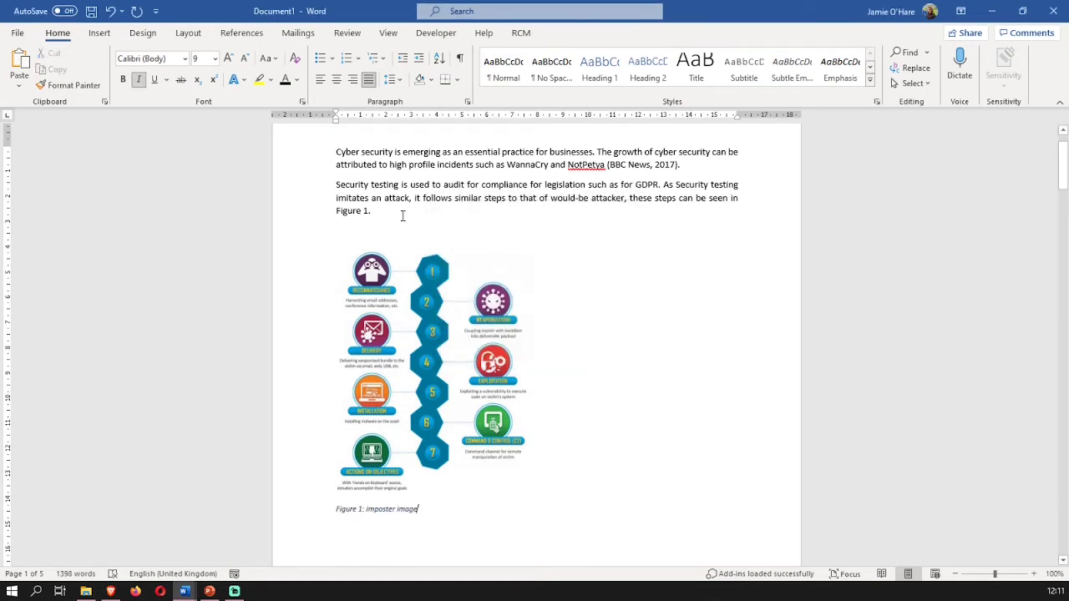
# Check the number in the original kill-chain caption and change the reference in the security testing paragraph to Figure 2
pyautogui.scroll(-15, 399, 213)
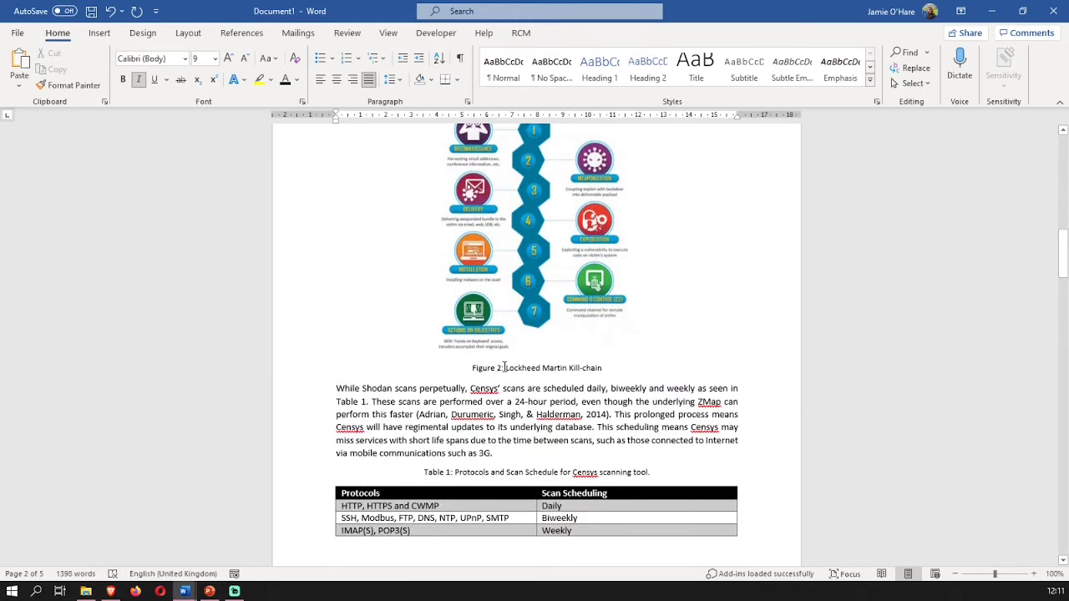
pyautogui.scroll(12, 497, 368)
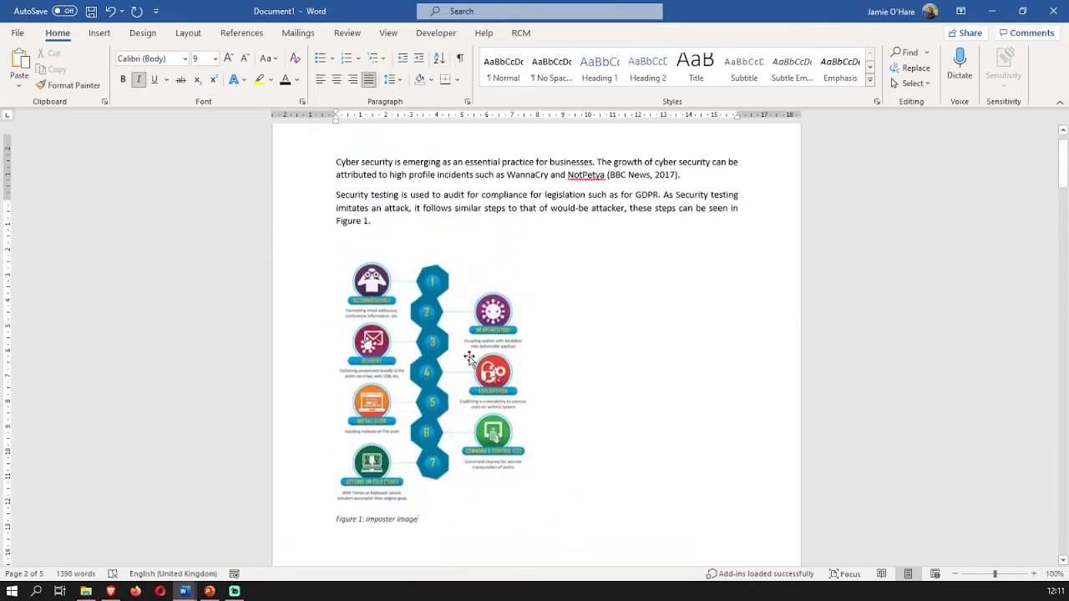
pyautogui.moveTo(370, 263); pyautogui.dragTo(361, 265)
pyautogui.write('2')
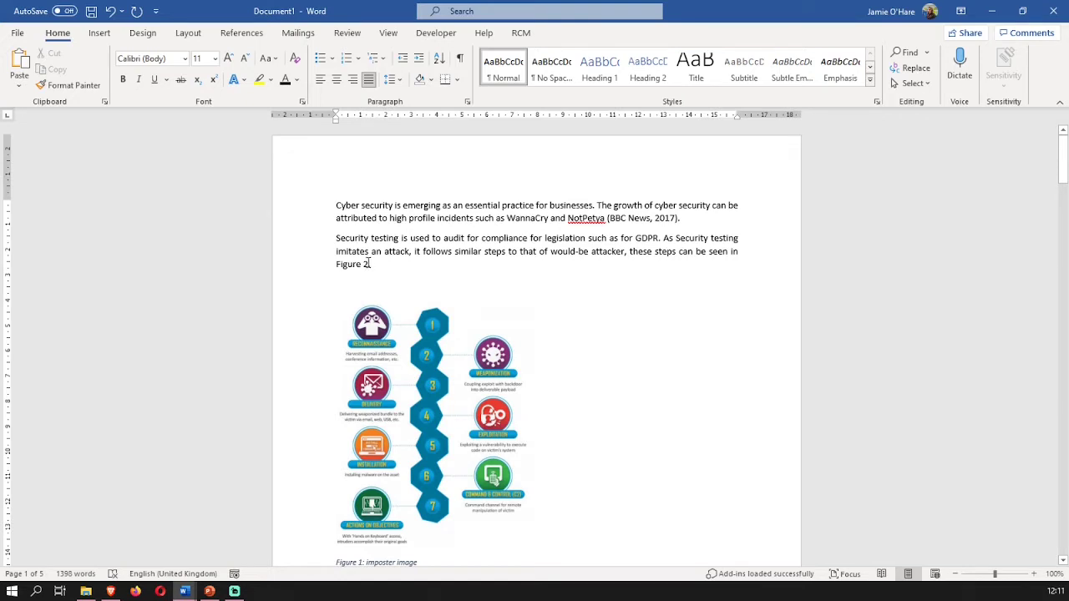
# Select the typed "Figure 2" reference in the security testing paragraph and start a cross-reference of type Figure
pyautogui.moveTo(370, 264); pyautogui.dragTo(335, 264)
pyautogui.scroll(-3, 336, 264)
pyautogui.click(242, 33)
pyautogui.click(526, 85)
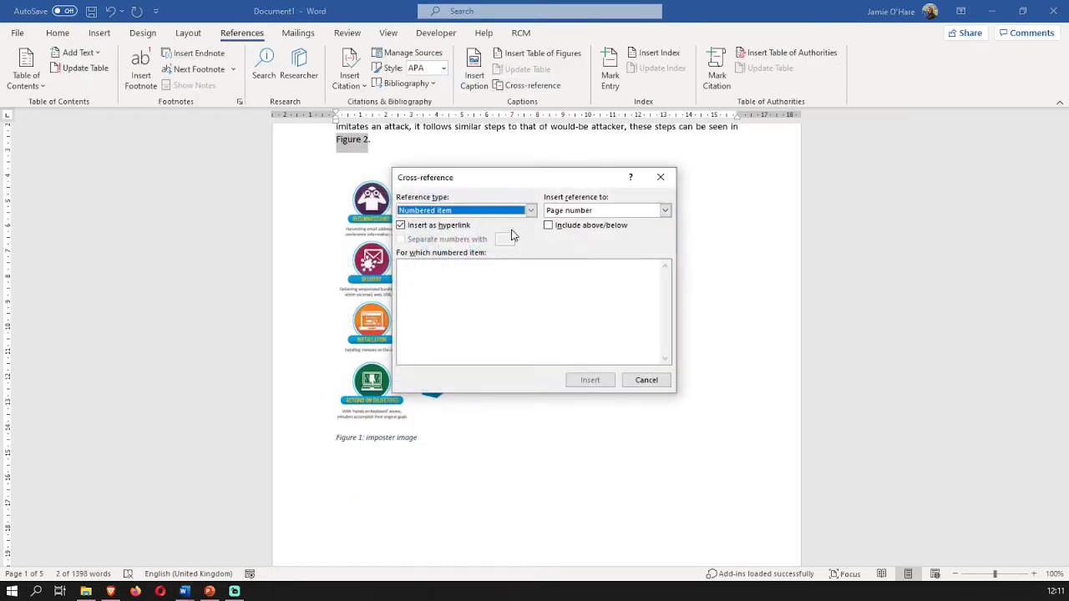
pyautogui.click(530, 210)
pyautogui.click(531, 266)
pyautogui.click(531, 266)
pyautogui.click(518, 257)
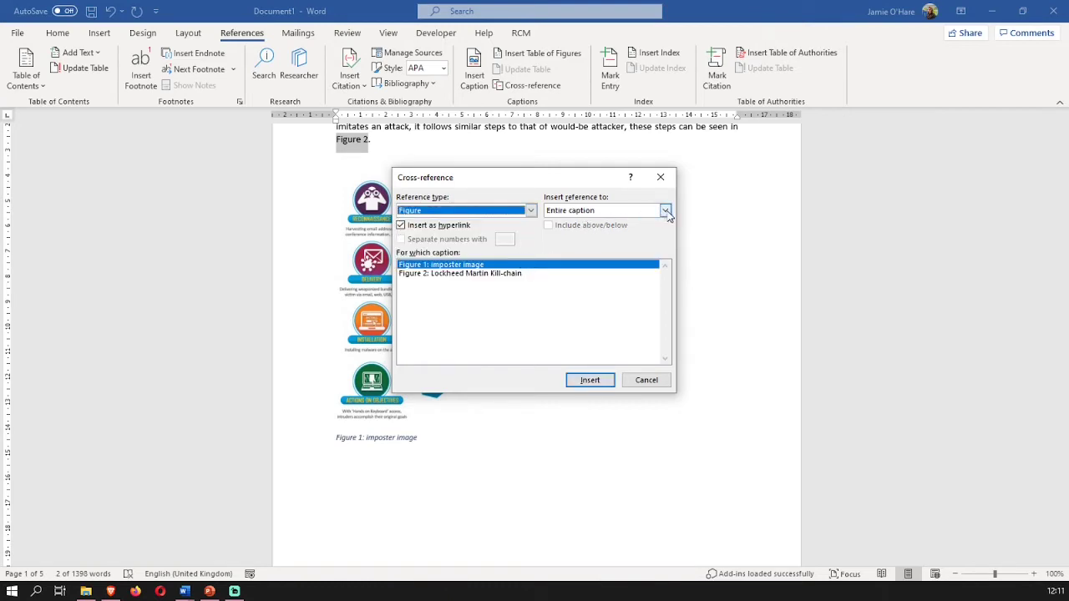
# Insert a cross-reference to the Lockheed Martin Kill-chain caption, using only its label and number
pyautogui.click(665, 211)
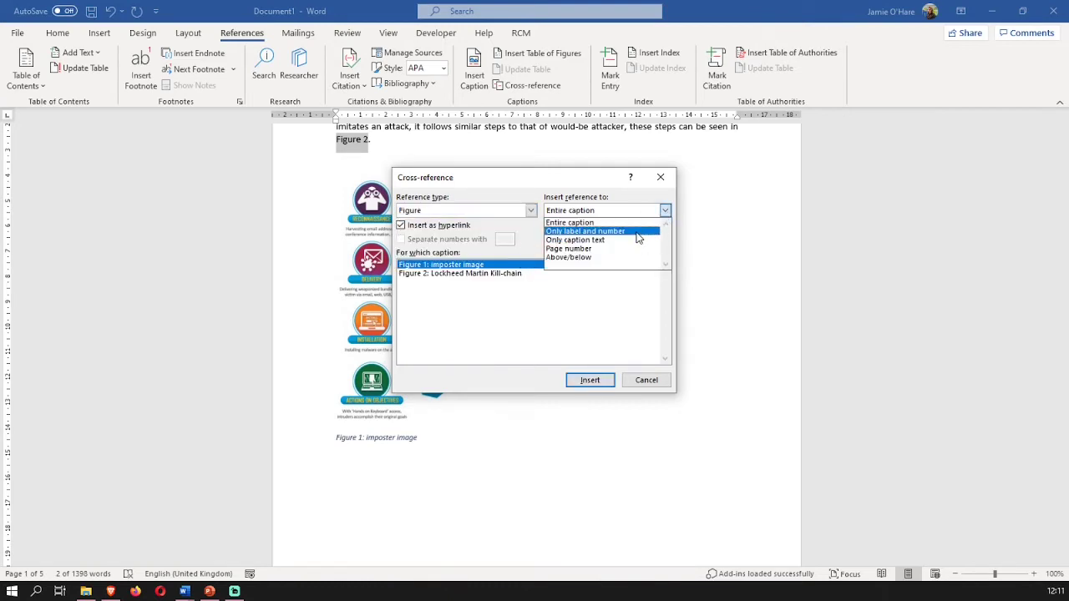
pyautogui.click(635, 232)
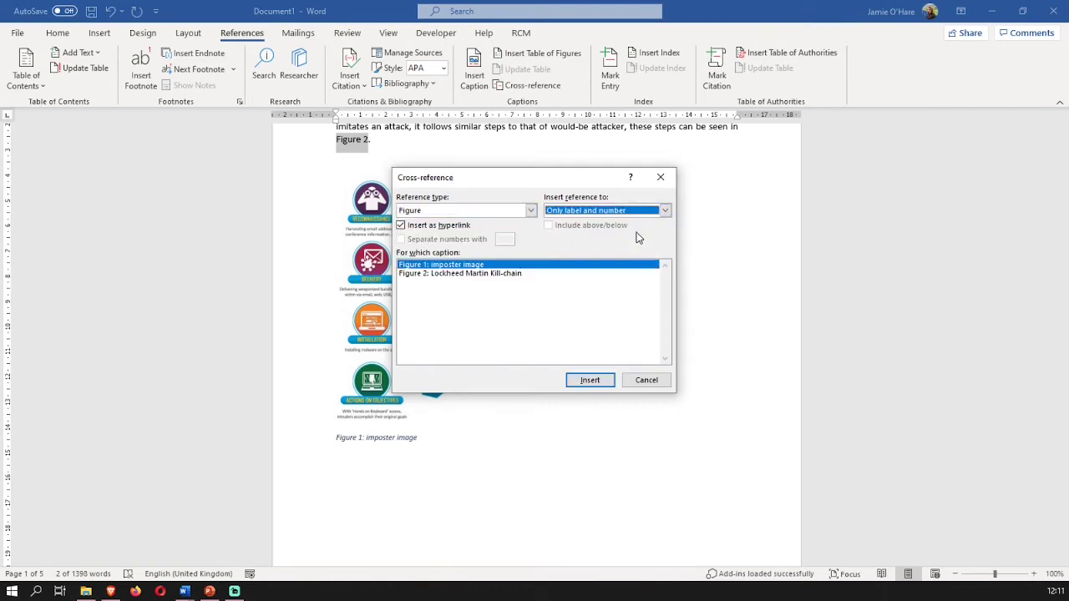
pyautogui.click(429, 268)
pyautogui.click(438, 274)
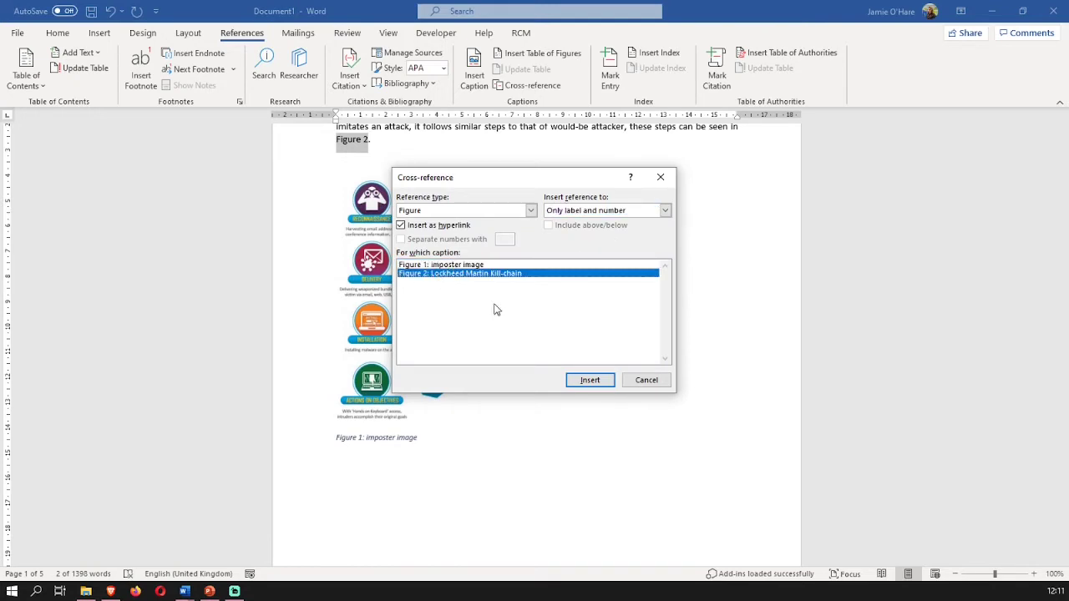
pyautogui.click(603, 386)
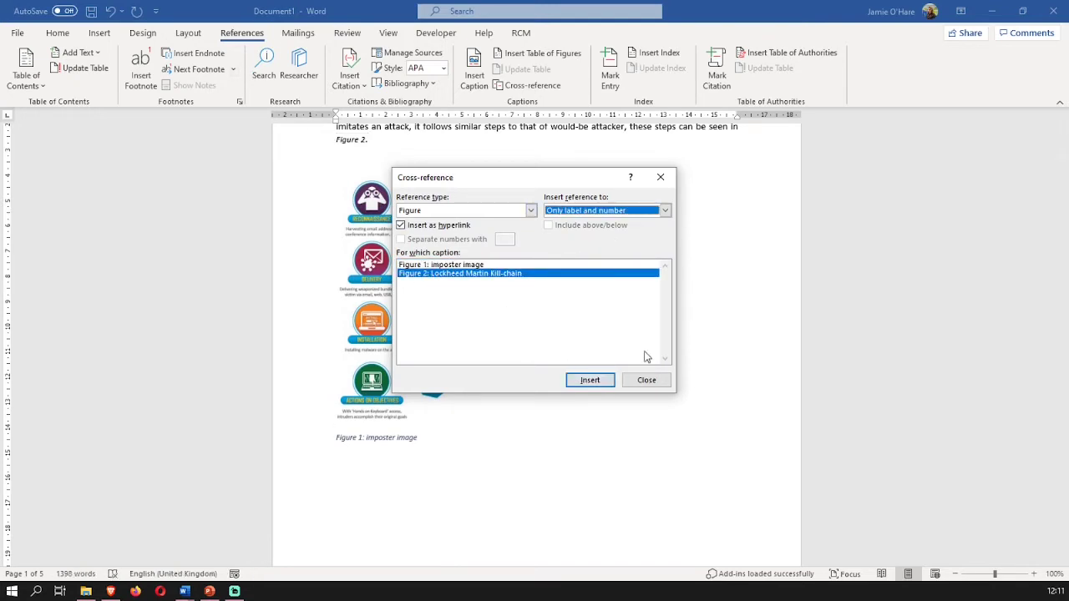
pyautogui.click(646, 380)
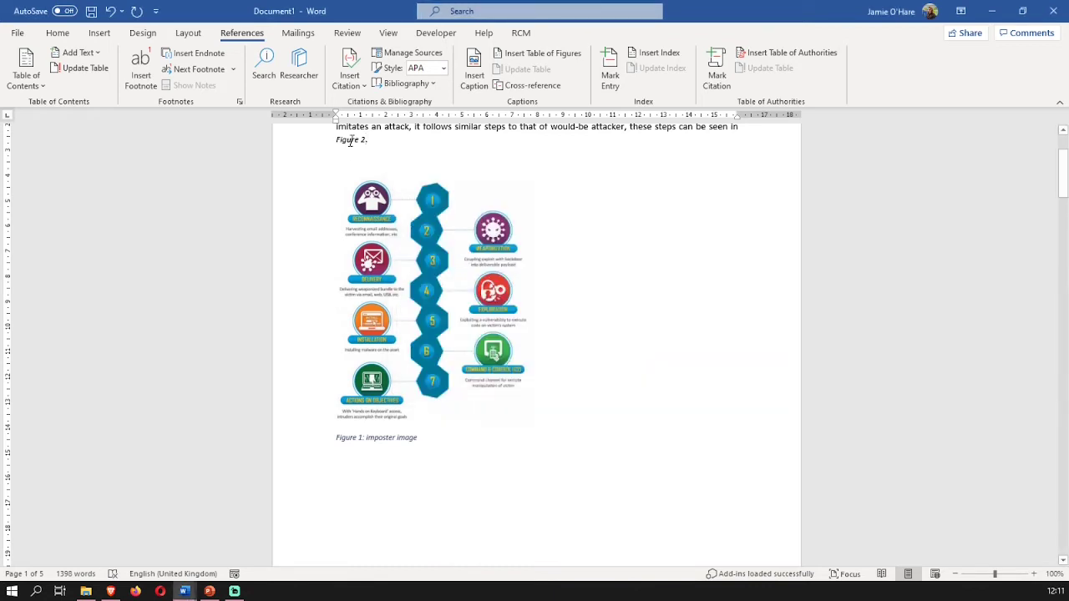
# Follow the in-text cross-reference link to the kill-chain caption and return to the security testing paragraph
pyautogui.scroll(1, 356, 226)
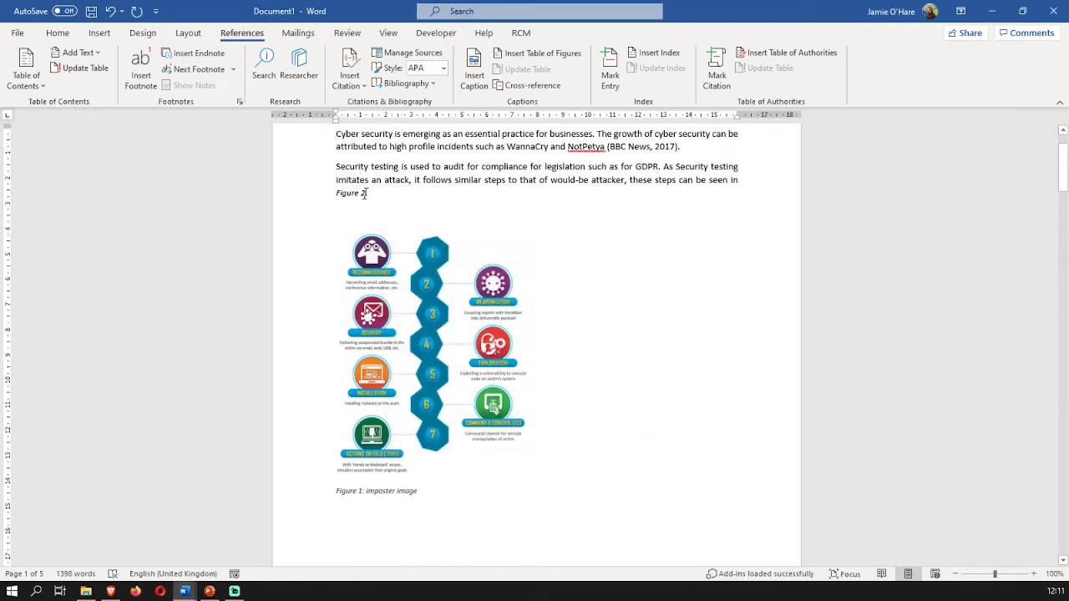
pyautogui.click(365, 194)
pyautogui.write('.')
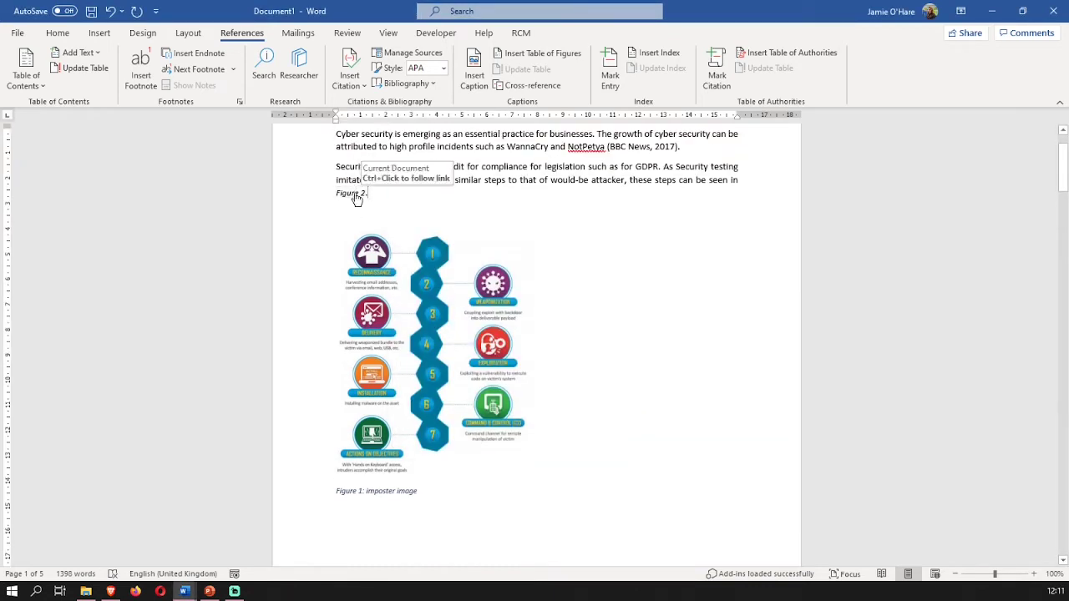
pyautogui.keyDown('ctrl'); pyautogui.click(356, 196); pyautogui.keyUp('ctrl')
pyautogui.click(353, 194)
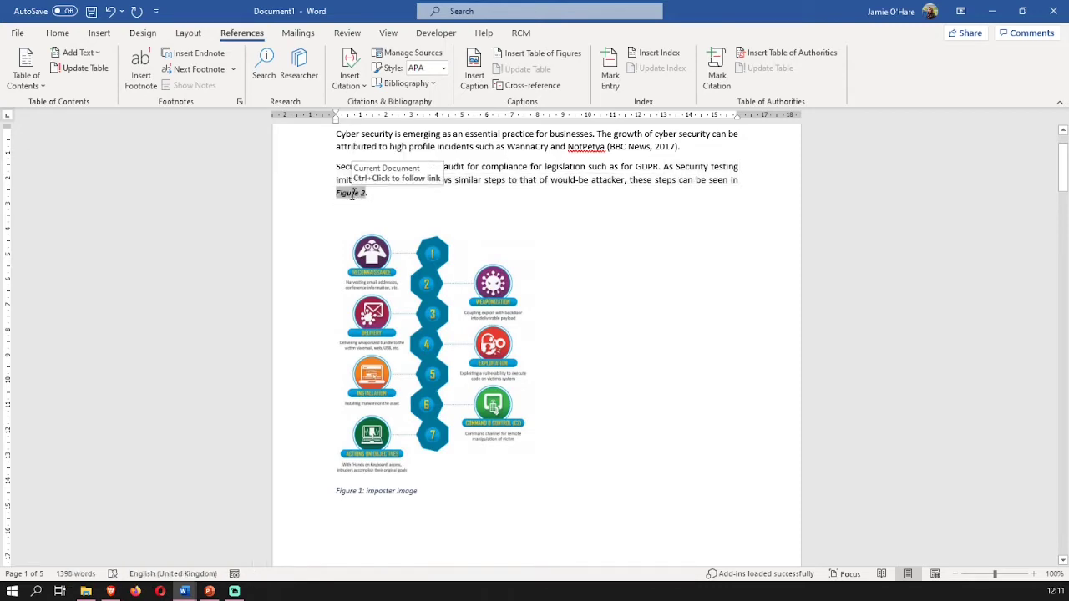
pyautogui.keyDown('ctrl'); pyautogui.click(352, 195); pyautogui.keyUp('ctrl')
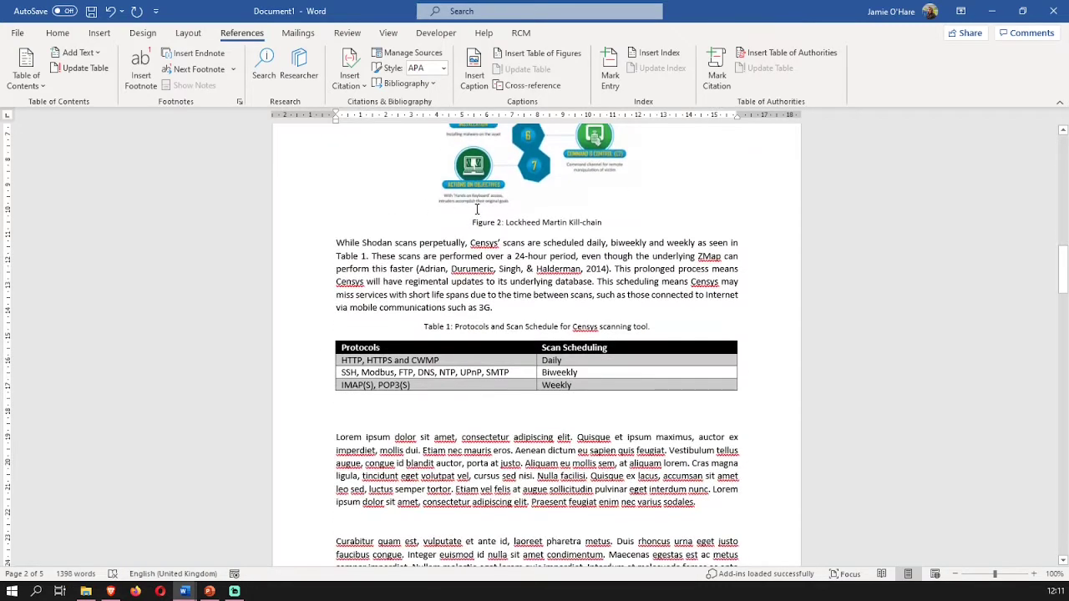
pyautogui.scroll(15, 477, 209)
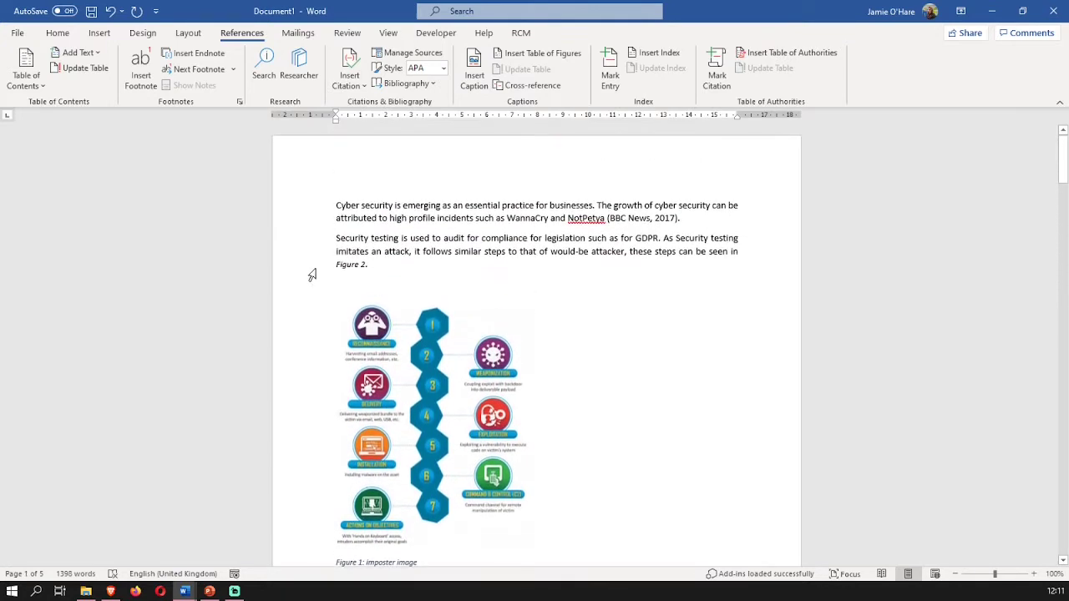
# Delete the pasted kill-chain picture and its "imposter image" caption
pyautogui.scroll(-3, 410, 329)
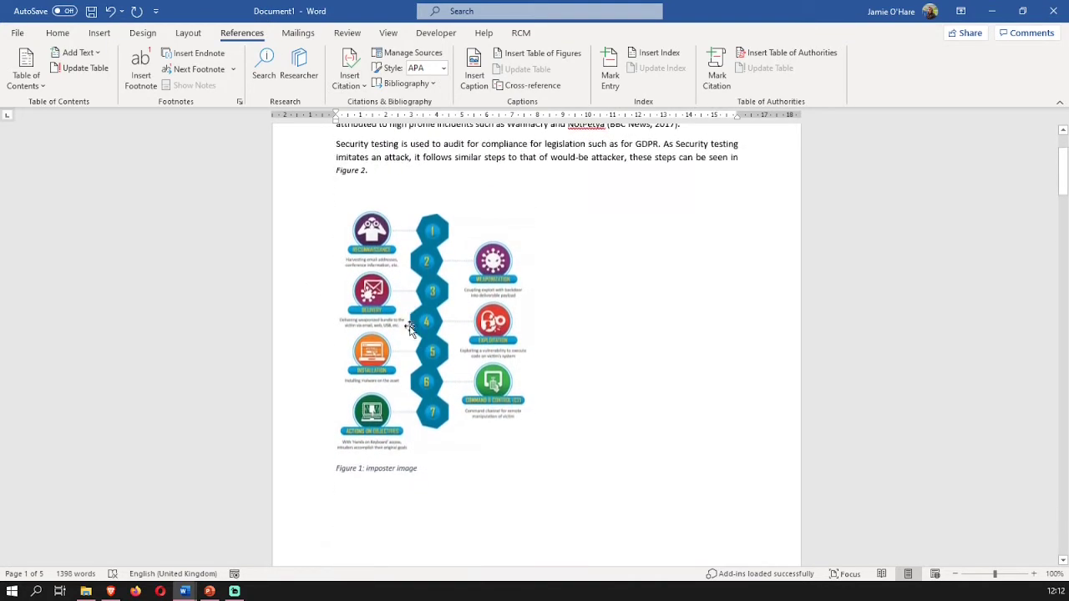
pyautogui.scroll(-1, 411, 338)
pyautogui.click(415, 351)
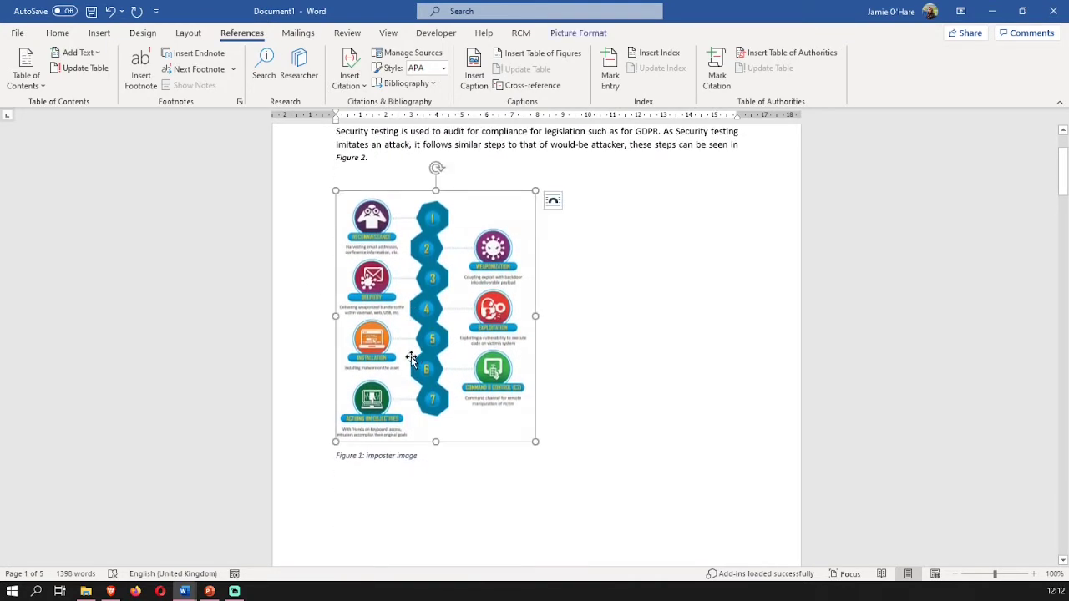
pyautogui.press('Delete')
pyautogui.tripleClick(399, 215)
pyautogui.press('Delete')
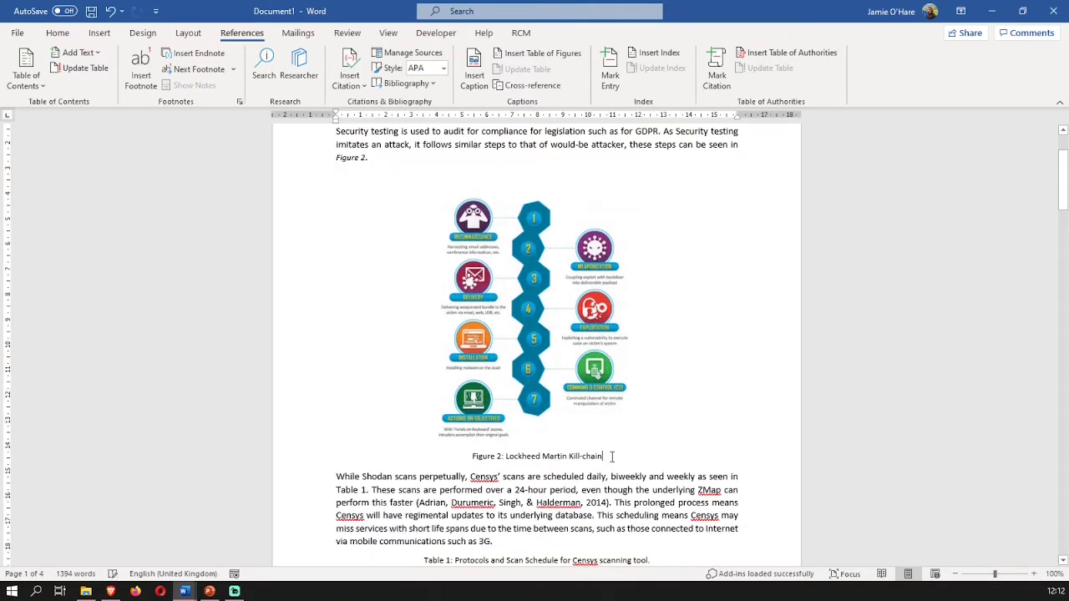
# Update the number field in the kill-chain caption and the in-text figure reference individually
pyautogui.rightClick(498, 456)
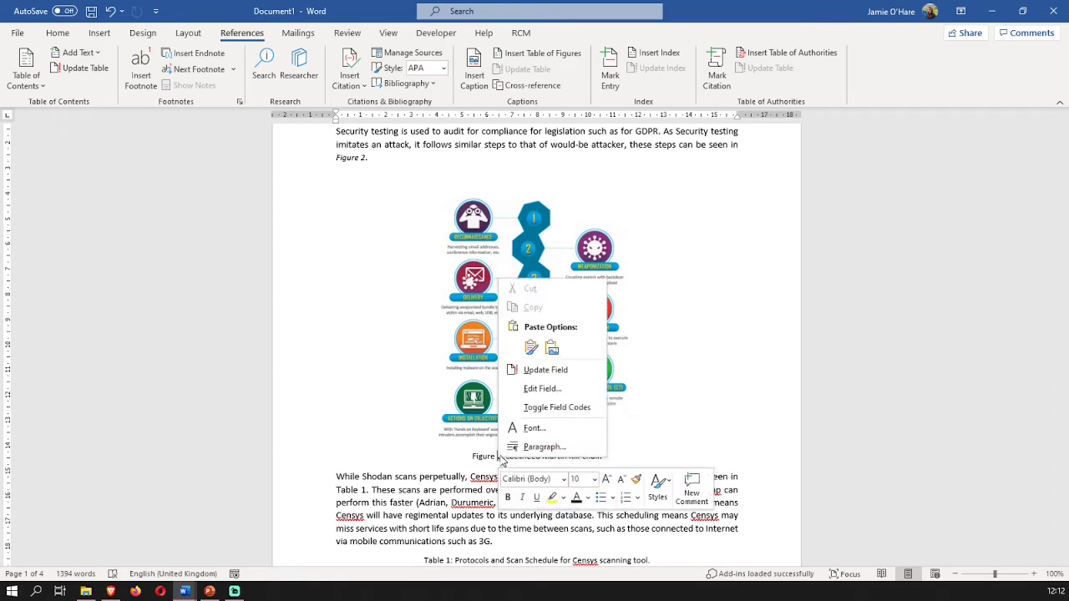
pyautogui.click(555, 370)
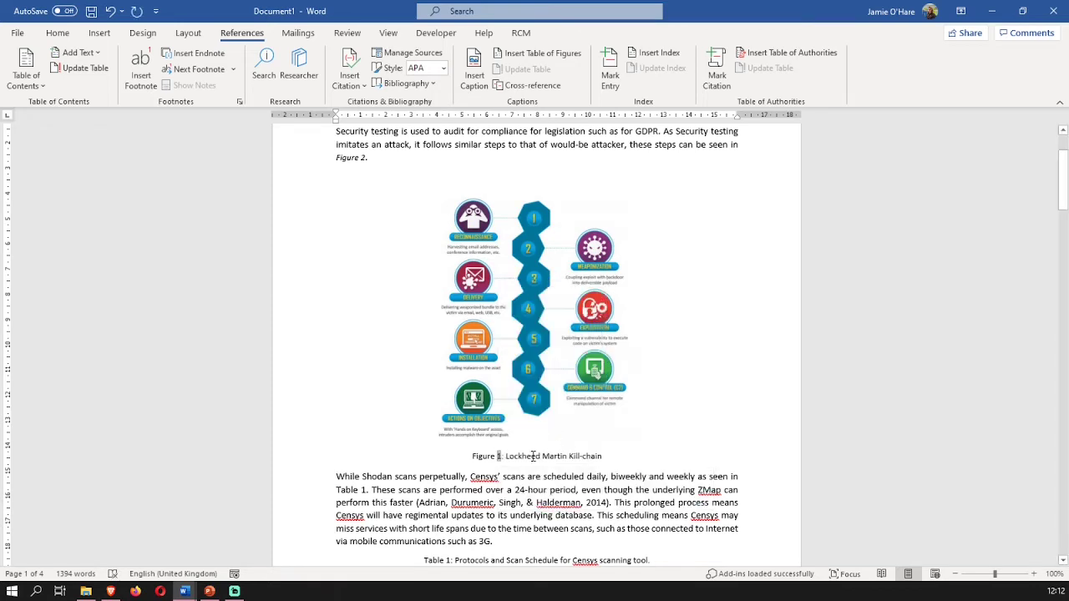
pyautogui.click(369, 157)
pyautogui.rightClick(369, 156)
pyautogui.click(411, 245)
# Select the whole document and update all of its caption and cross-reference fields together
pyautogui.hotkey('ctrl', 'a')
pyautogui.press('F9')
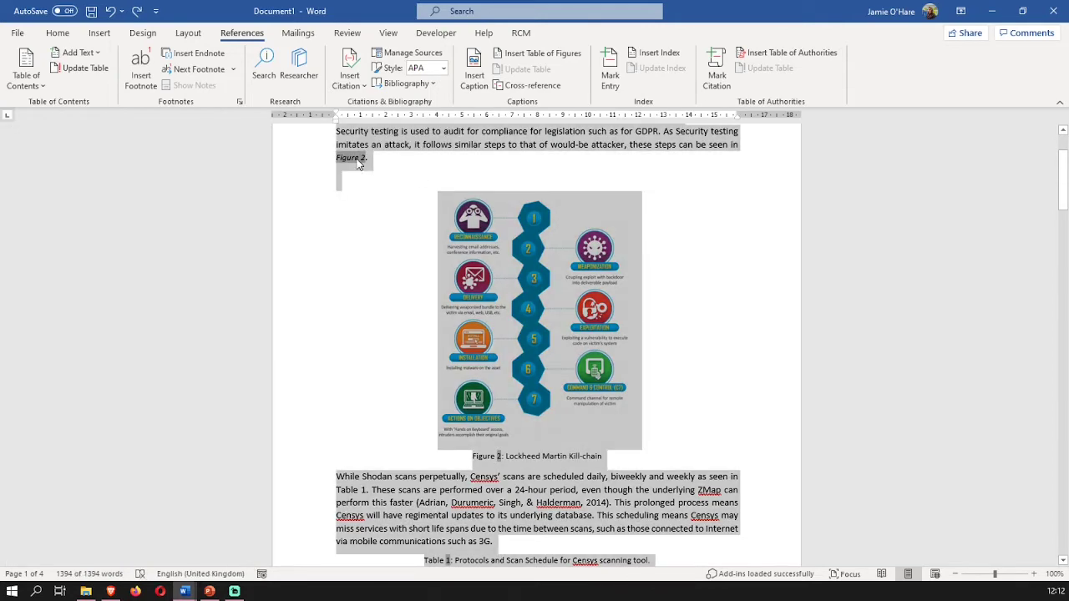
pyautogui.rightClick(357, 158)
pyautogui.click(403, 248)
pyautogui.click(371, 290)
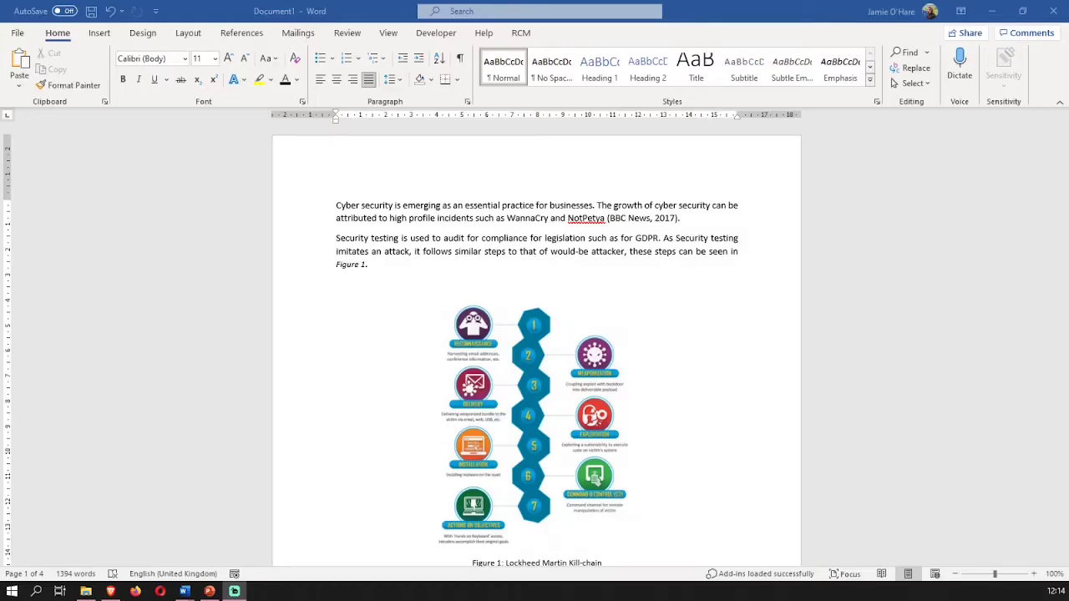
# Examine the opening paragraph and its in-text citation "(BBC News, 2017)"
pyautogui.click(630, 237)
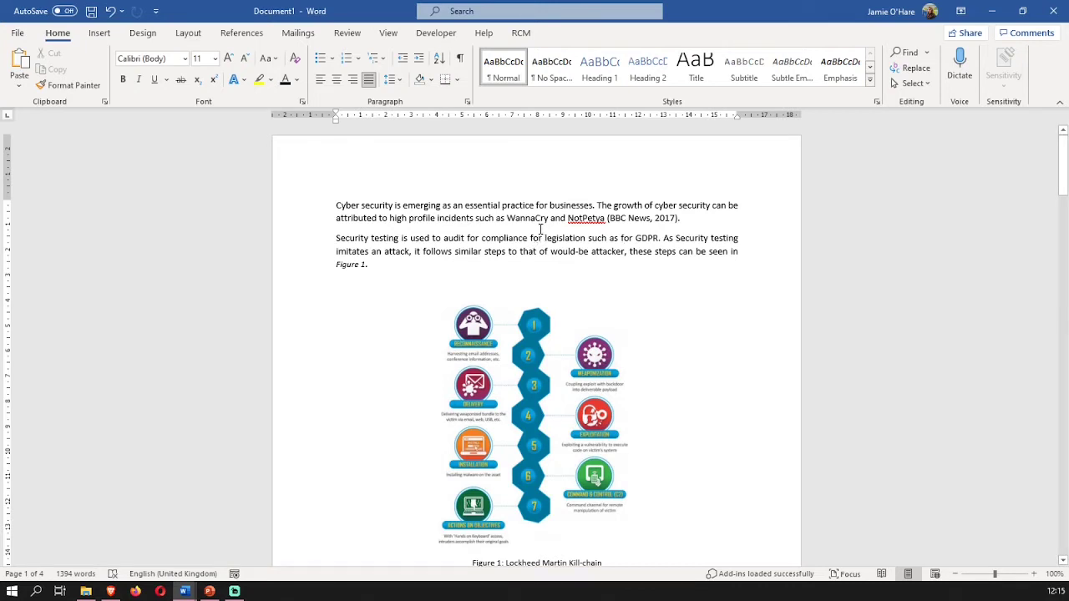
pyautogui.moveTo(337, 205); pyautogui.dragTo(681, 215)
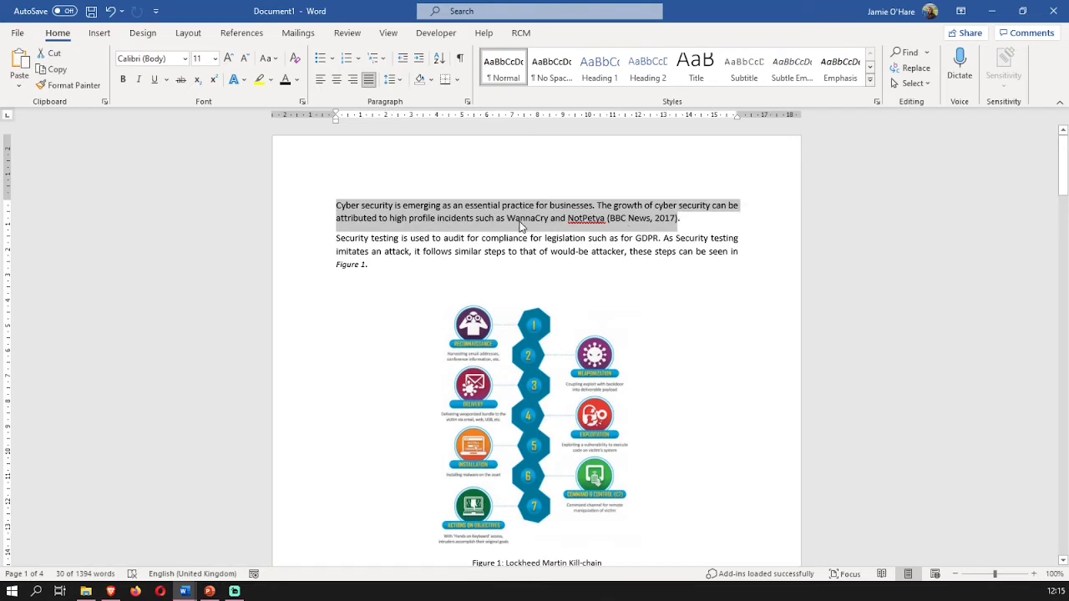
pyautogui.click(625, 219)
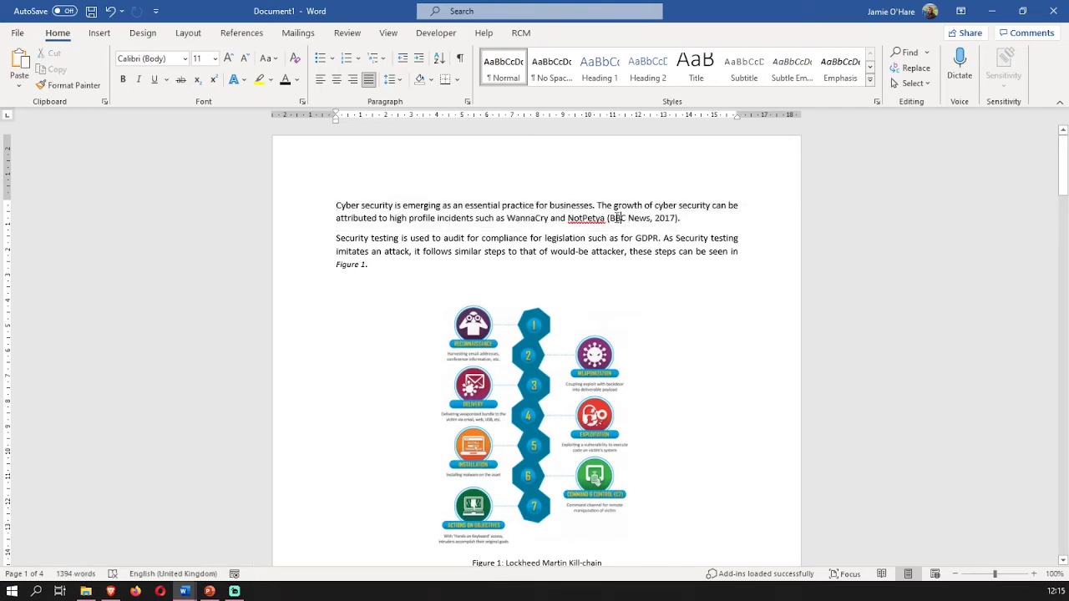
pyautogui.moveTo(607, 218); pyautogui.dragTo(679, 223)
pyautogui.click(651, 218)
pyautogui.moveTo(608, 219); pyautogui.dragTo(667, 236)
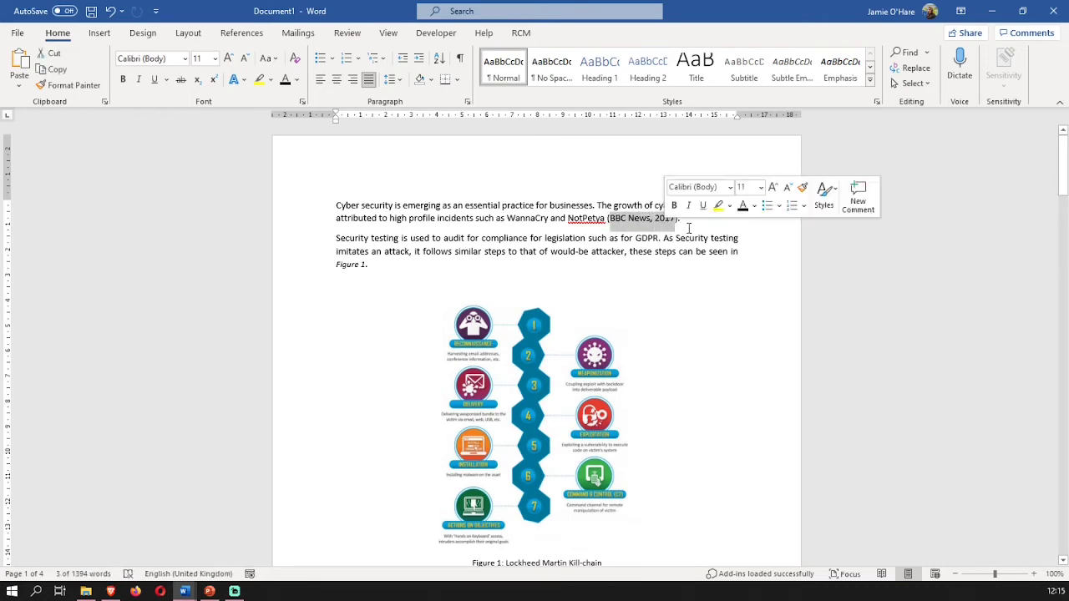
pyautogui.click(669, 222)
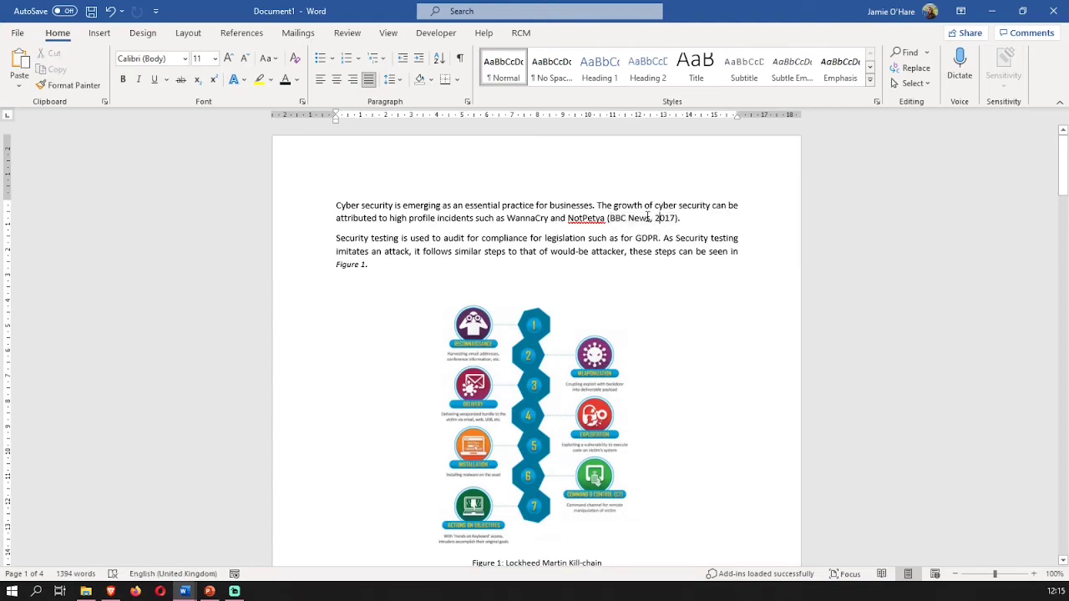
# Add the line "References" at the end of the document with the entry "BBC NEWS. 2017..." below it
pyautogui.scroll(-15, 614, 233)
pyautogui.scroll(-20, 614, 233)
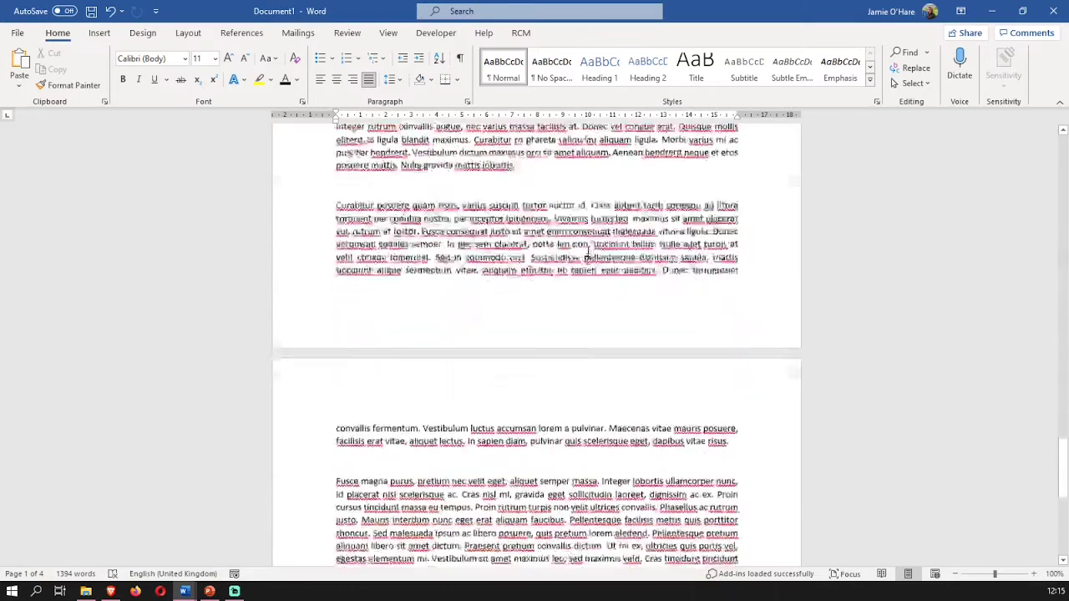
pyautogui.scroll(1, 608, 308)
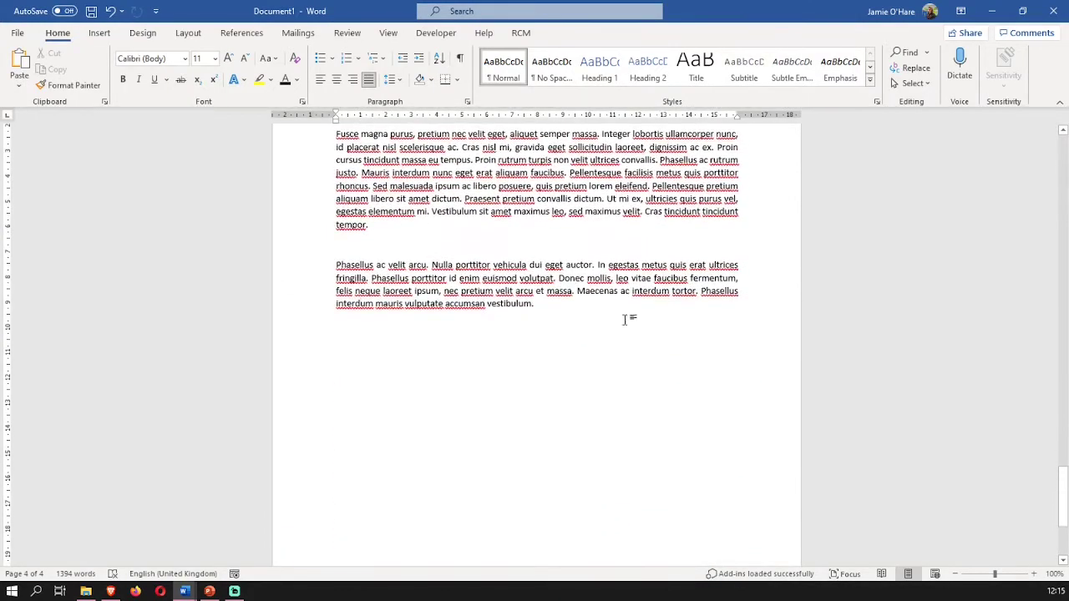
pyautogui.write('References')
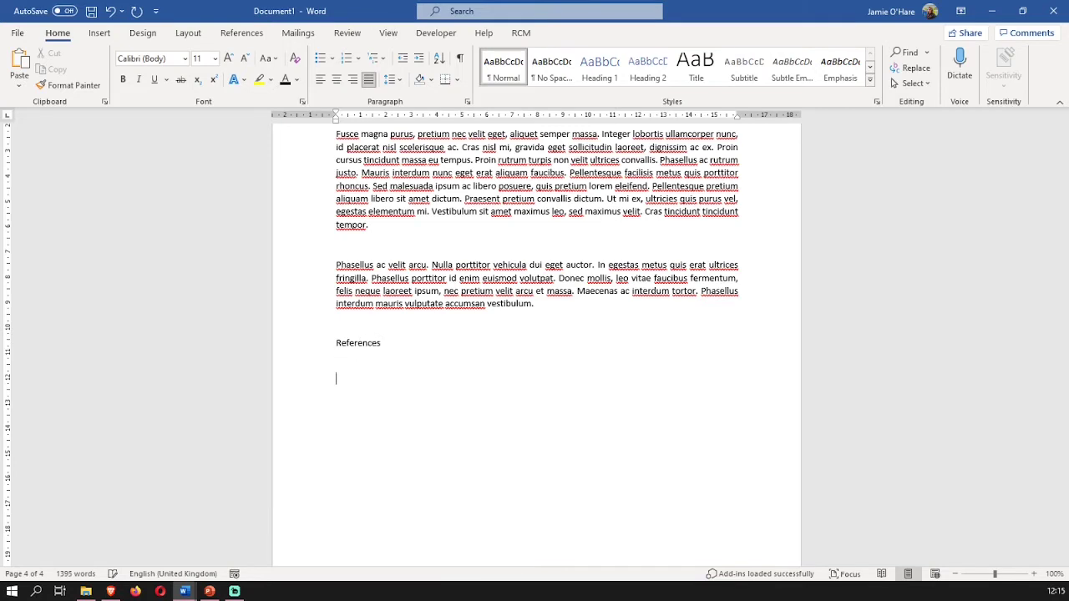
pyautogui.write('BBC NEWS. 2017')
pyautogui.press('BackSpace')
pyautogui.write('...')
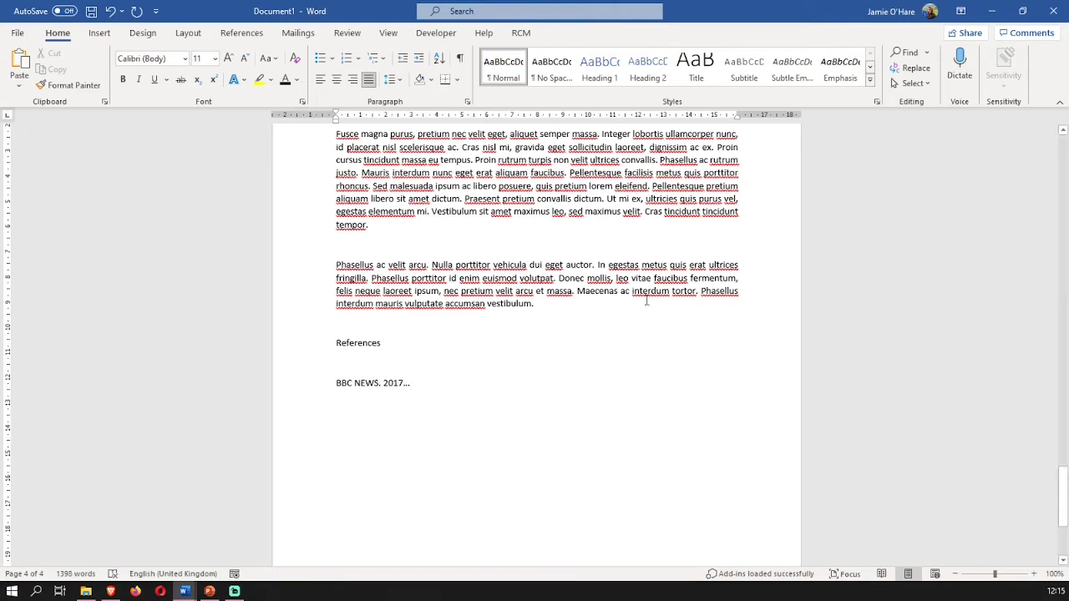
# Start adding a new citation source at the "(BBC News, 2017)" citation in the opening paragraph
pyautogui.scroll(15, 672, 294)
pyautogui.scroll(20, 648, 308)
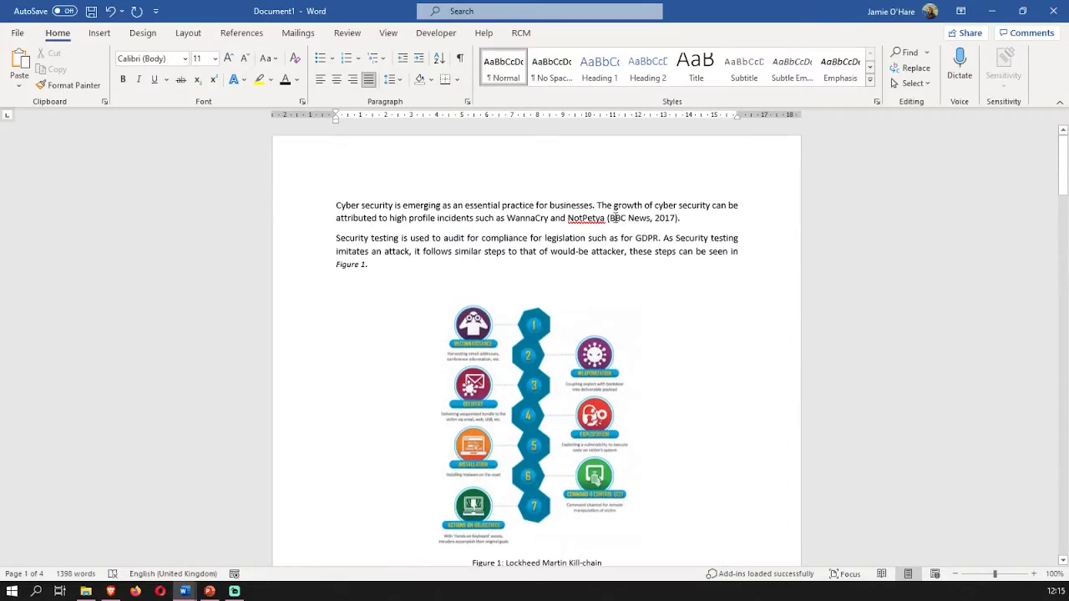
pyautogui.click(242, 33)
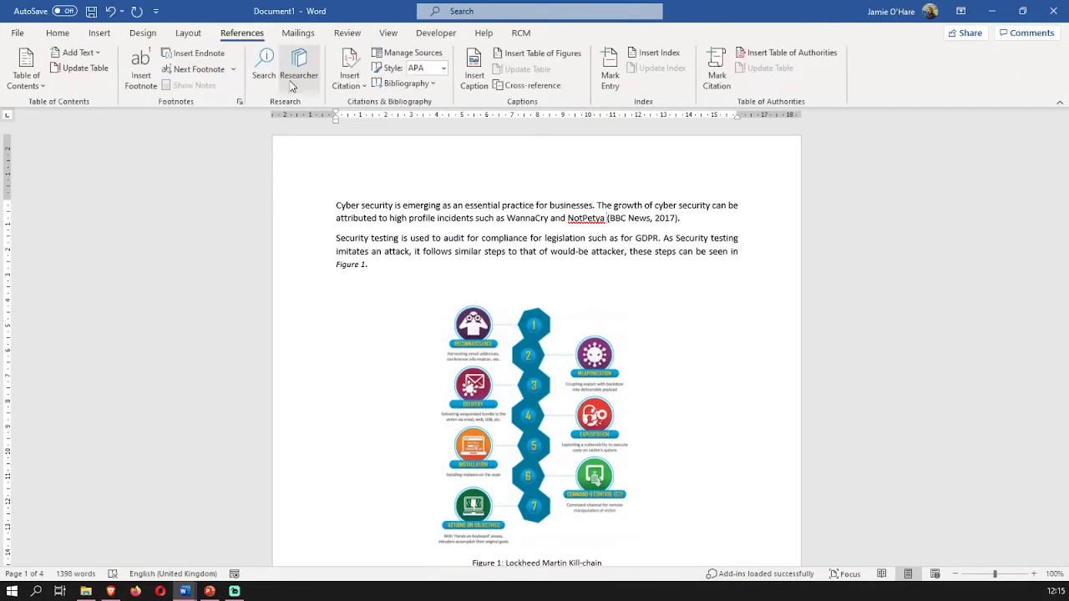
pyautogui.click(357, 88)
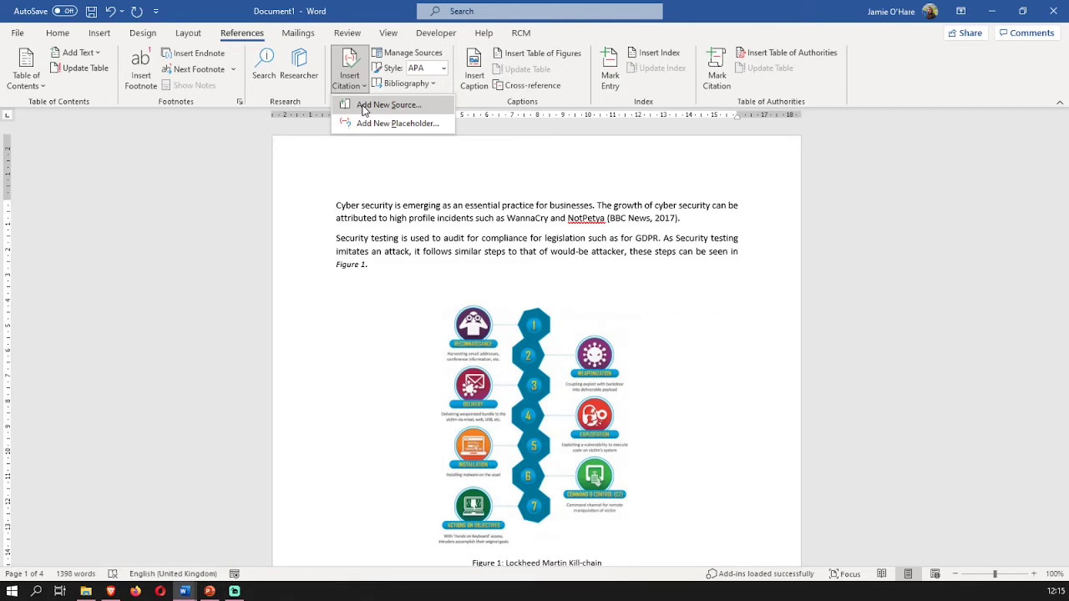
pyautogui.click(363, 107)
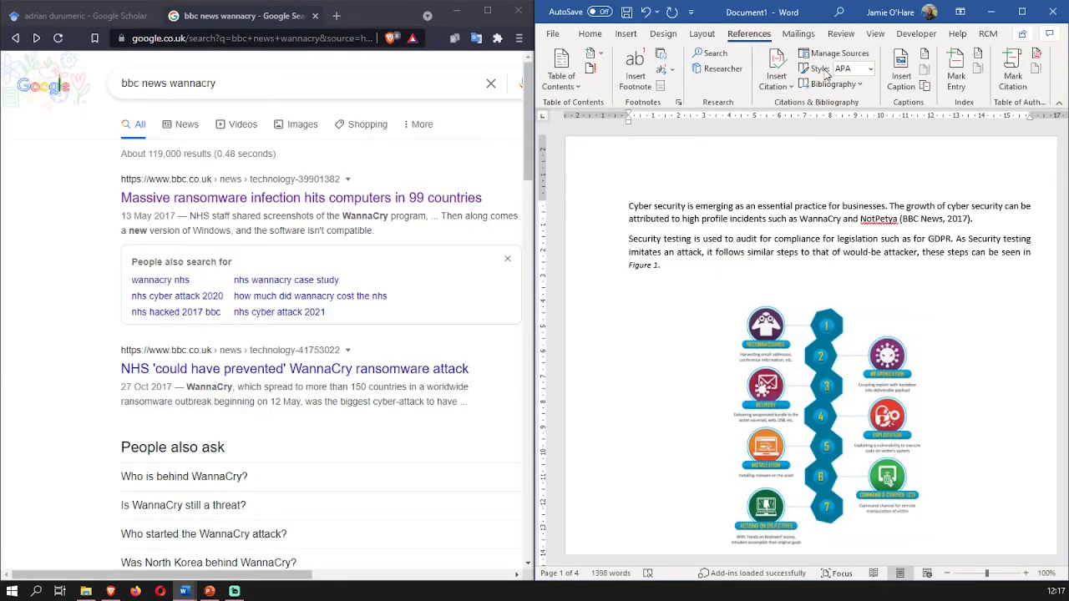
# Switch the citation style to Harvard - Anglia and start a new source at the opening paragraph's BBC News citation
pyautogui.click(871, 68)
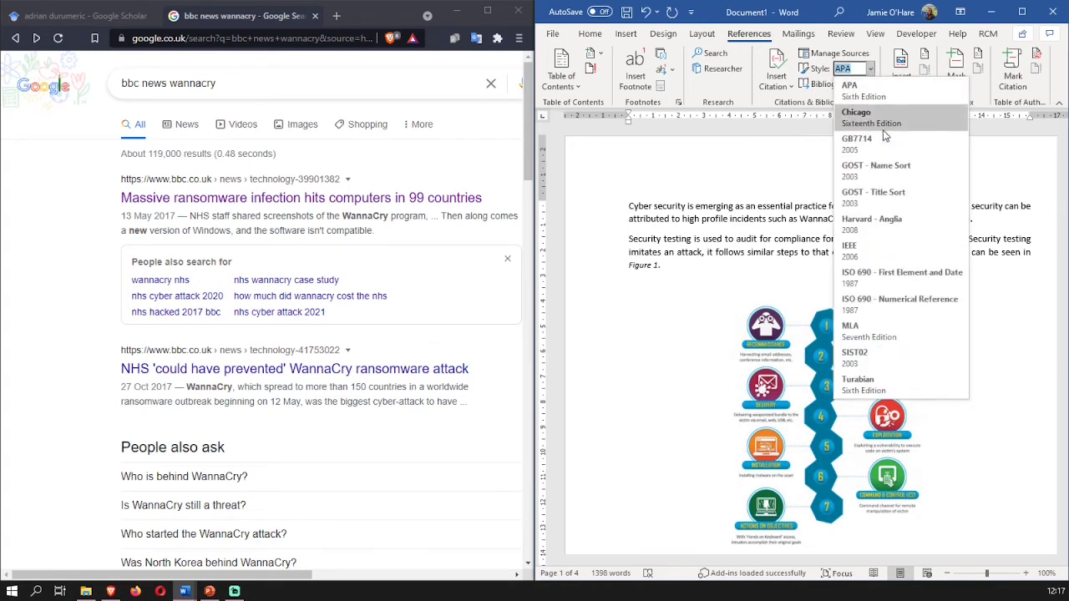
pyautogui.click(900, 230)
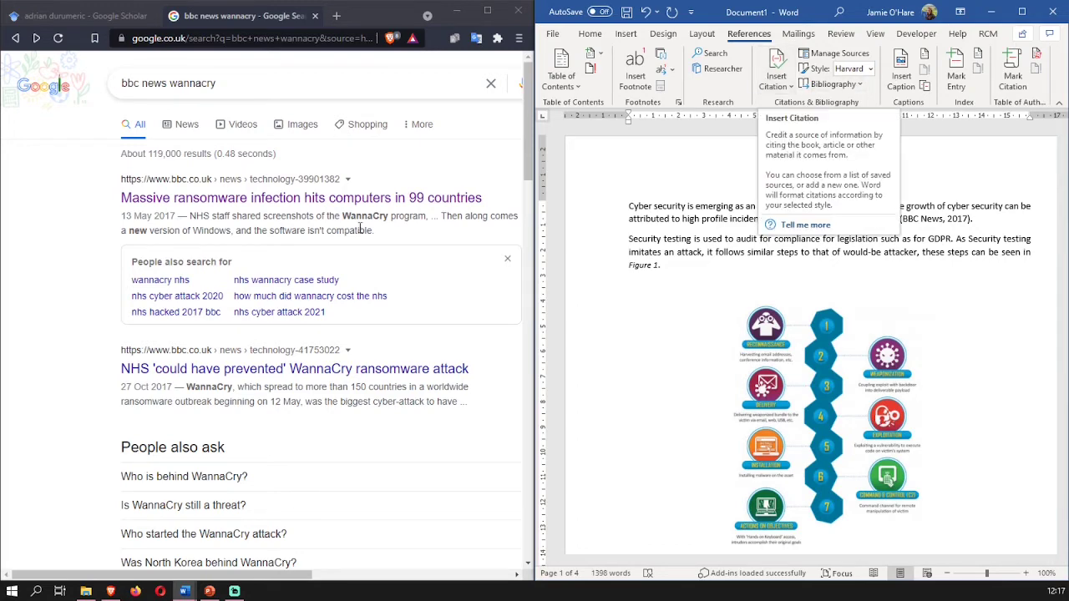
pyautogui.click(776, 82)
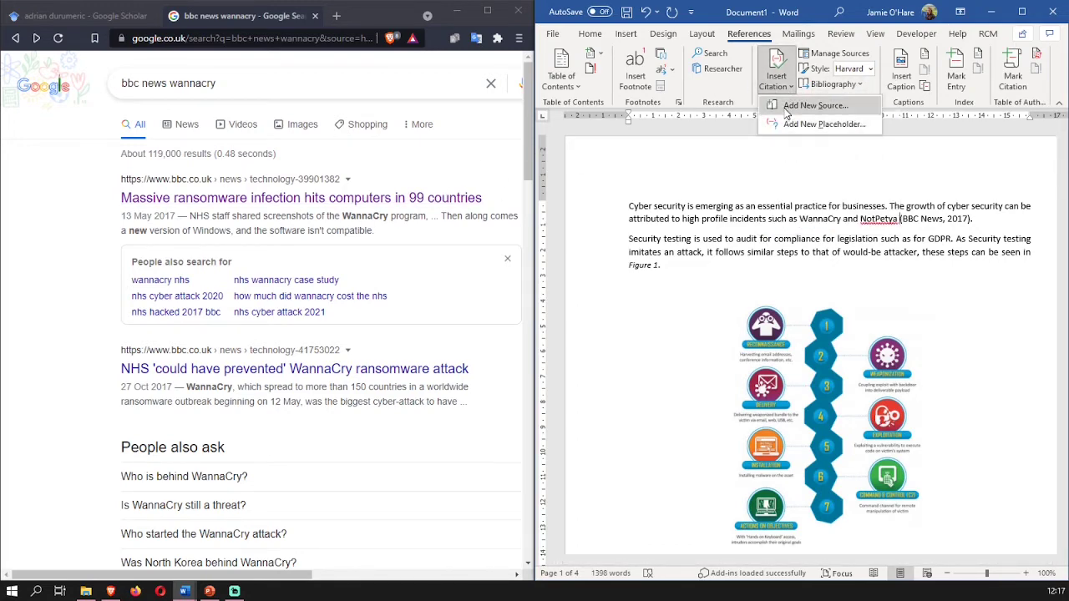
pyautogui.click(789, 106)
pyautogui.click(790, 211)
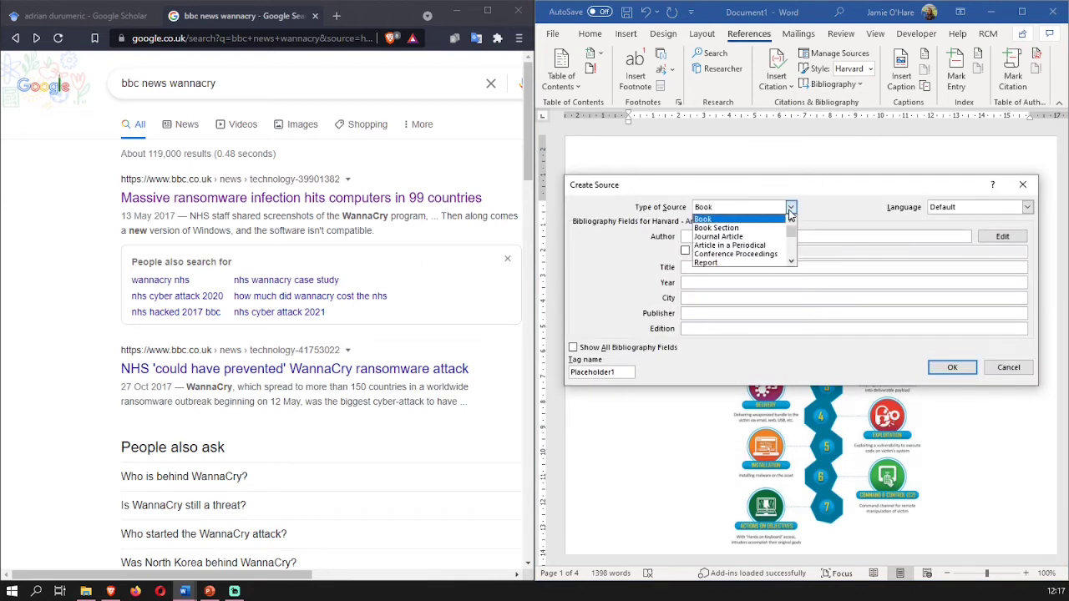
pyautogui.scroll(-1, 767, 242)
pyautogui.scroll(2, 752, 238)
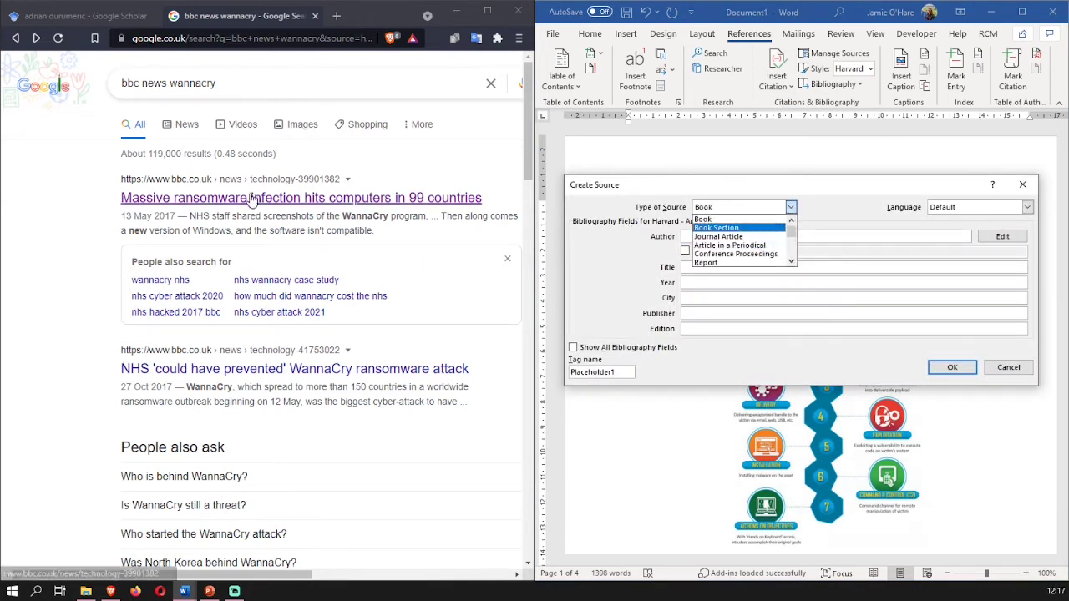
# Open the BBC article "Massive ransomware infection hits computers in 99 countries" from the search results and skim through it
pyautogui.click(170, 198)
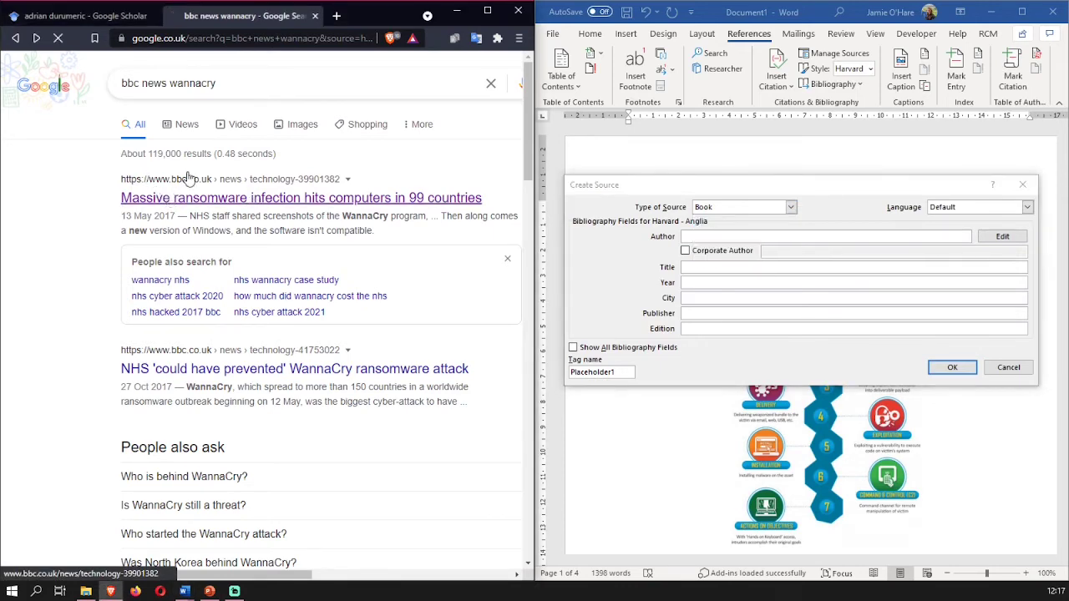
pyautogui.click(219, 197)
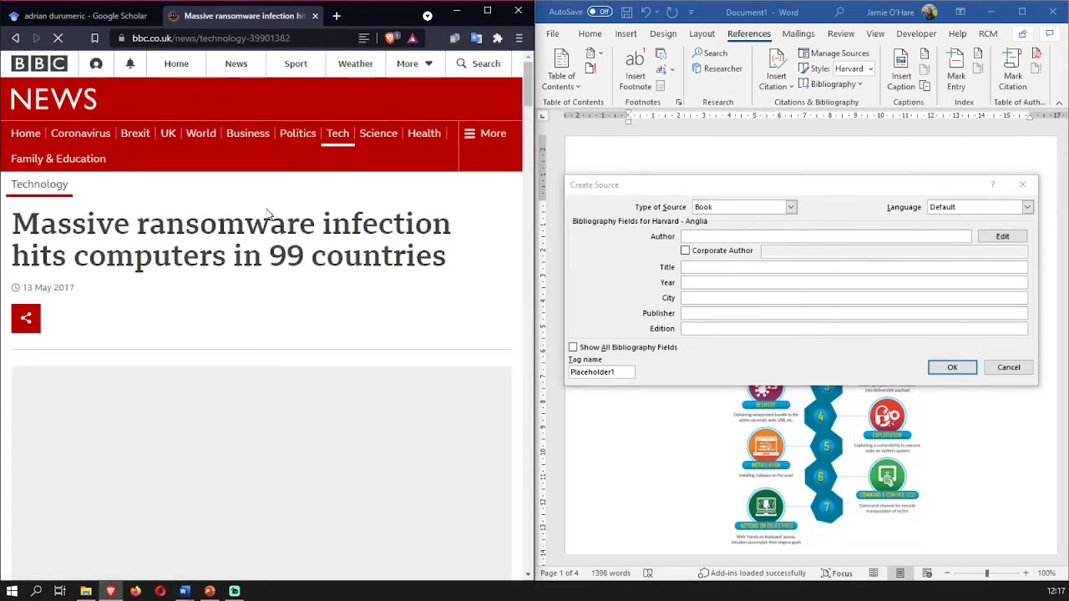
pyautogui.scroll(-10, 267, 224)
pyautogui.scroll(-5, 267, 229)
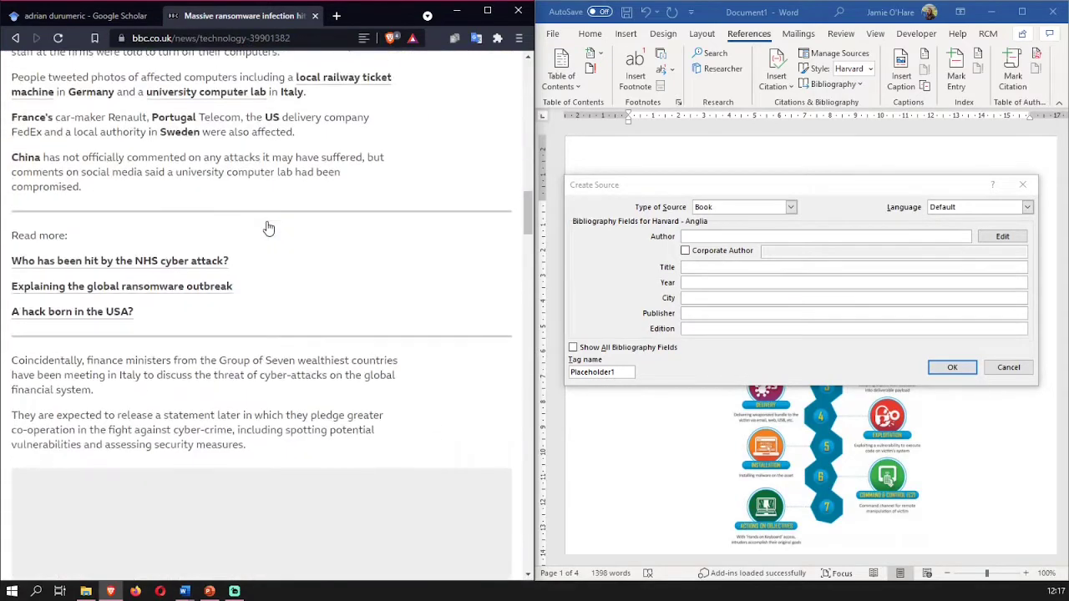
pyautogui.scroll(20, 267, 229)
# Look through the available source types and set the new source's type to Web site
pyautogui.click(777, 209)
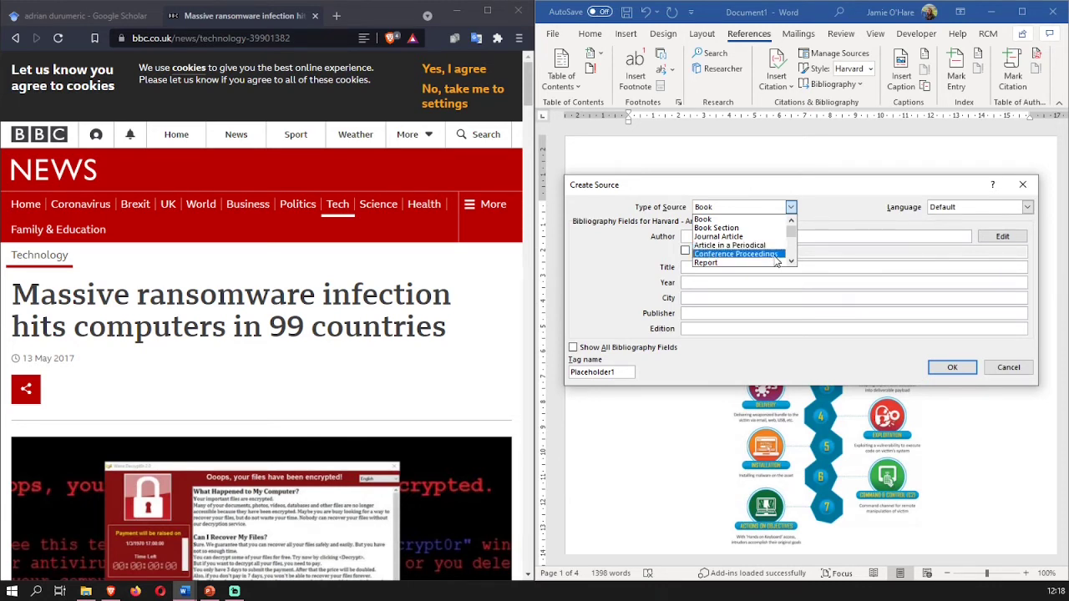
pyautogui.click(791, 261)
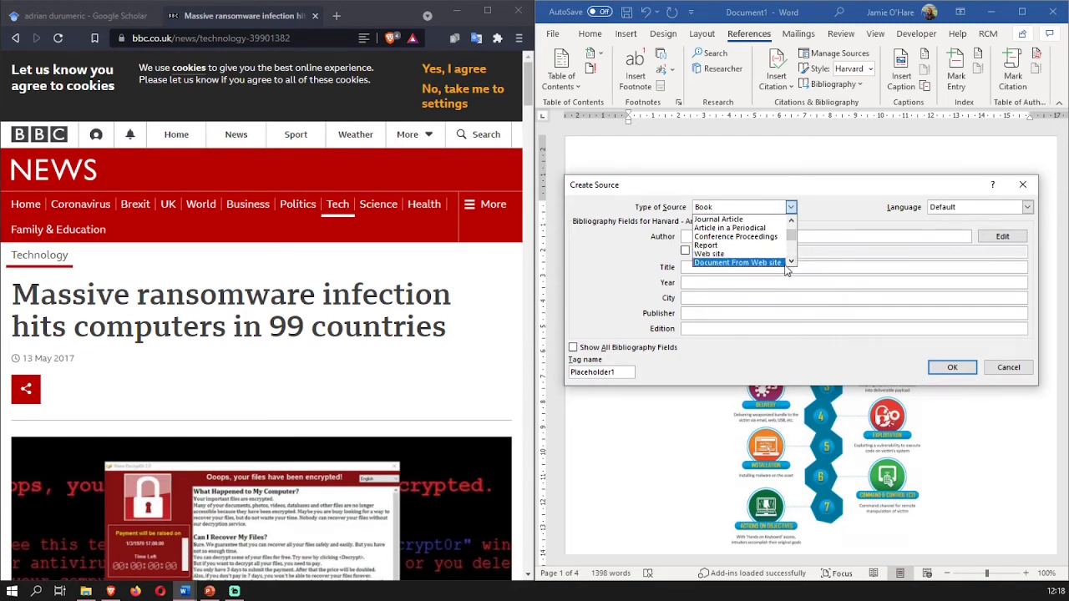
pyautogui.click(791, 262)
pyautogui.click(791, 261)
pyautogui.click(791, 261)
pyautogui.click(791, 261)
pyautogui.click(791, 262)
pyautogui.click(791, 262)
pyautogui.click(791, 263)
pyautogui.click(791, 263)
pyautogui.click(791, 262)
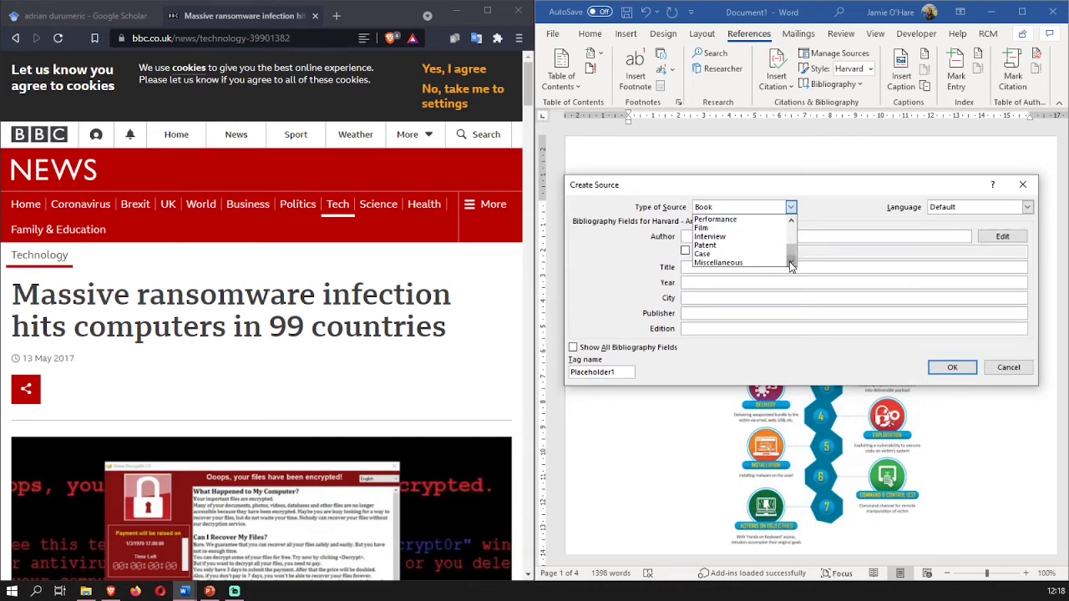
pyautogui.click(791, 220)
pyautogui.click(791, 220)
pyautogui.click(791, 219)
pyautogui.click(791, 219)
pyautogui.click(791, 219)
pyautogui.click(735, 227)
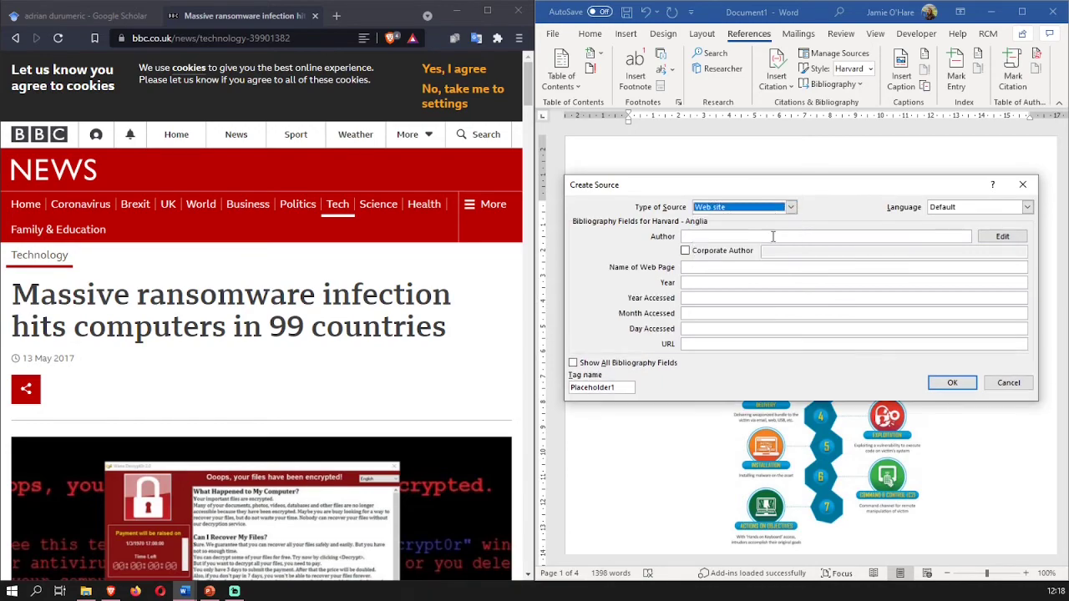
# Check the article for a named author and enter BBC News as the source's corporate author
pyautogui.click(284, 334)
pyautogui.scroll(-2, 311, 313)
pyautogui.scroll(-10, 311, 313)
pyautogui.scroll(9, 311, 314)
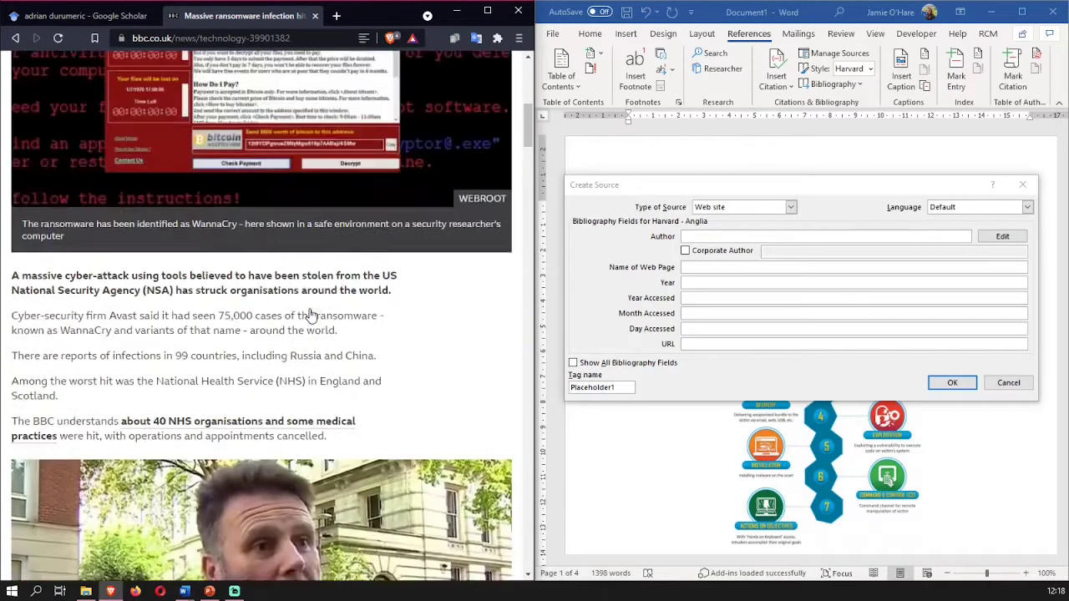
pyautogui.scroll(3, 311, 314)
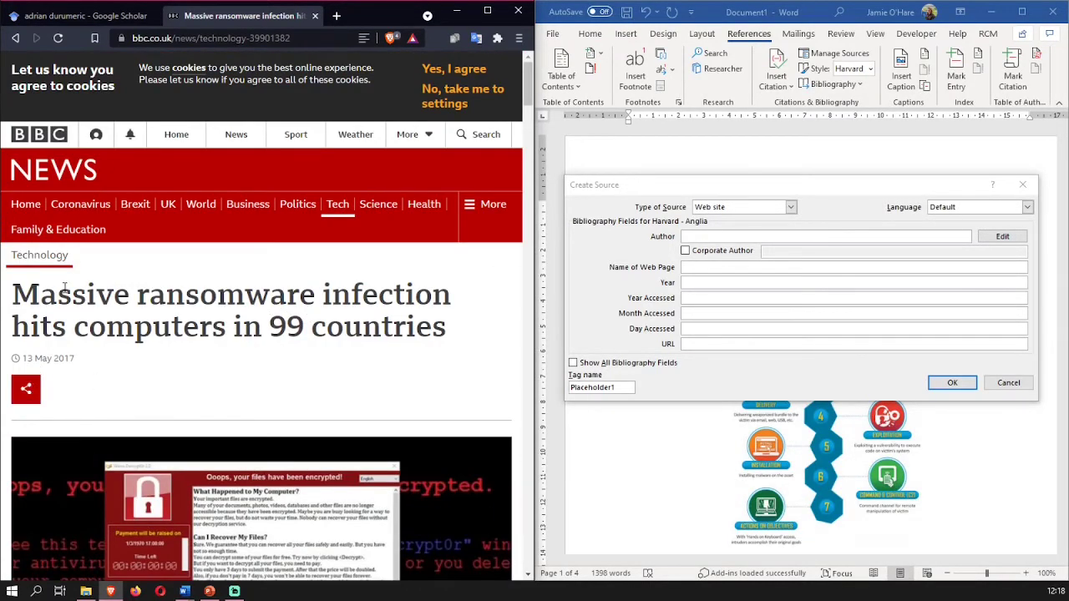
pyautogui.click(709, 256)
pyautogui.click(685, 250)
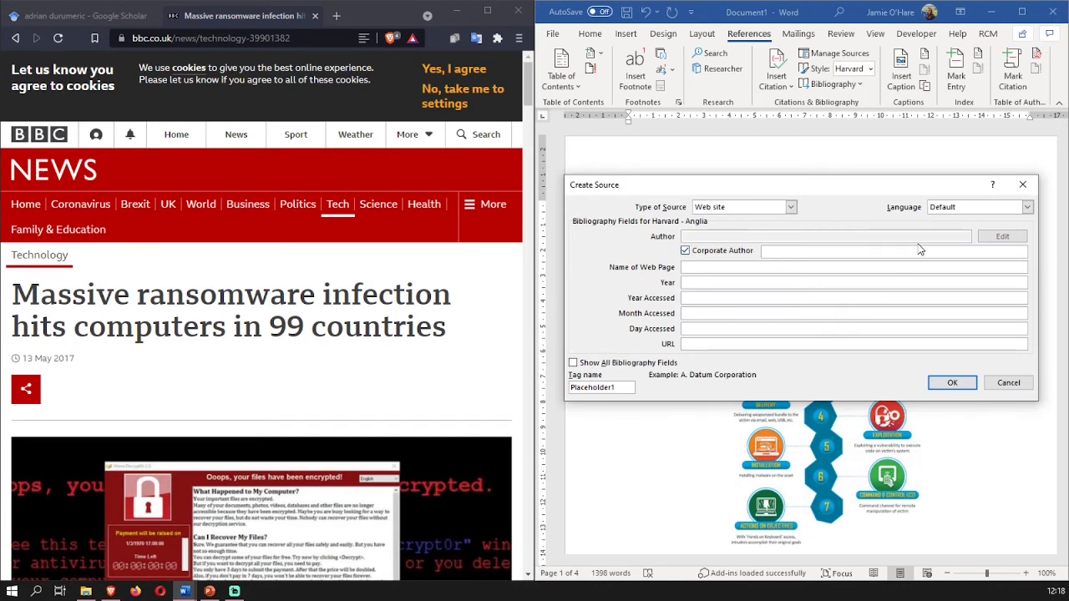
pyautogui.write('BBC Ne')
# Copy the article's headline "Massive ransomware infection hits computers in 99 countries" into the source as the name of the web page
pyautogui.click(342, 373)
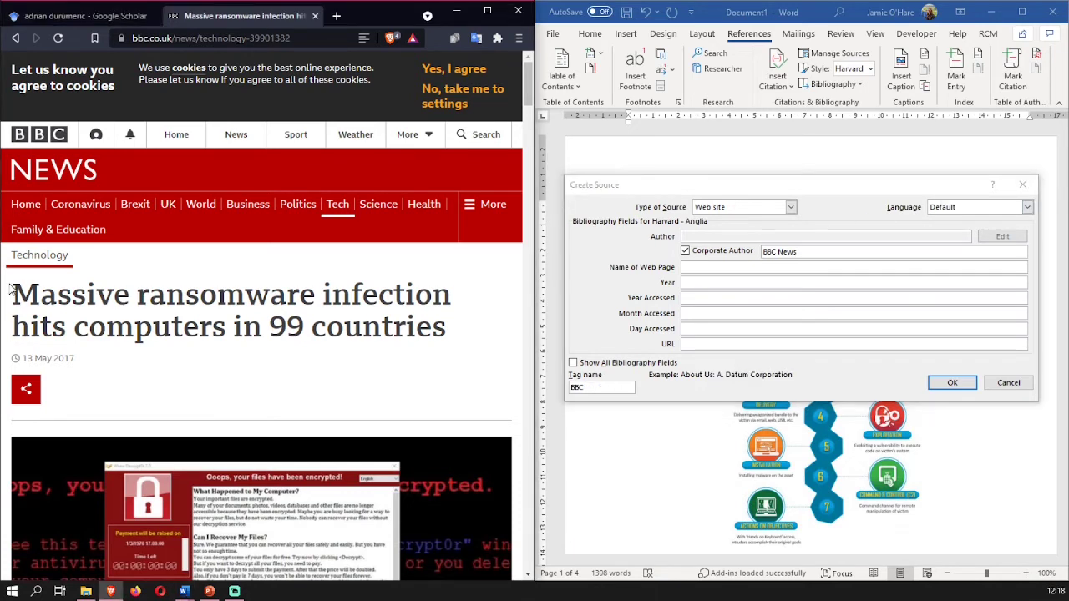
pyautogui.moveTo(11, 288); pyautogui.dragTo(479, 327)
pyautogui.rightClick(422, 327)
pyautogui.click(438, 337)
pyautogui.click(692, 267)
pyautogui.rightClick(692, 267)
pyautogui.click(710, 307)
# Copy the publication year 2017 from the article's date into the source's year
pyautogui.click(242, 321)
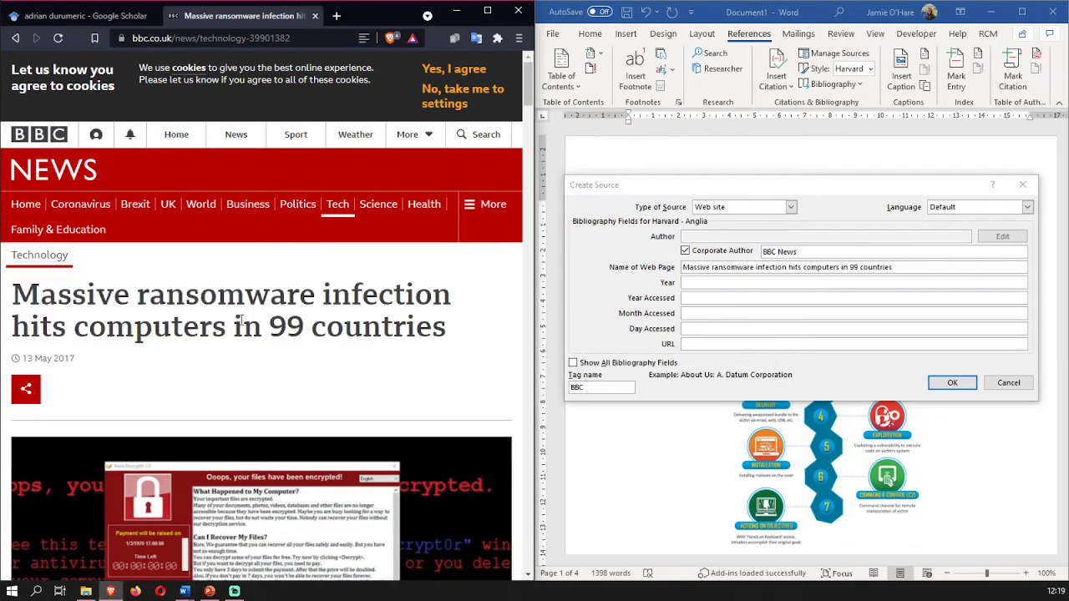
pyautogui.doubleClick(56, 357)
pyautogui.rightClick(73, 355)
pyautogui.click(102, 366)
pyautogui.click(696, 282)
pyautogui.hotkey('ctrl', 'v')
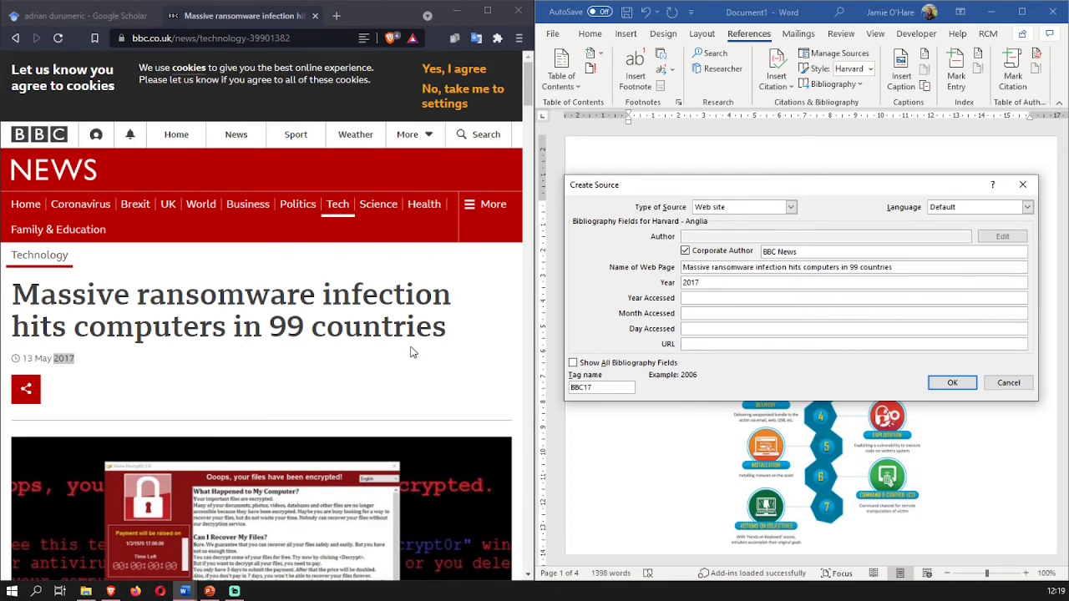
# Check today's date and enter the source's access date as year 2021, month September, day 1
pyautogui.click(1056, 591)
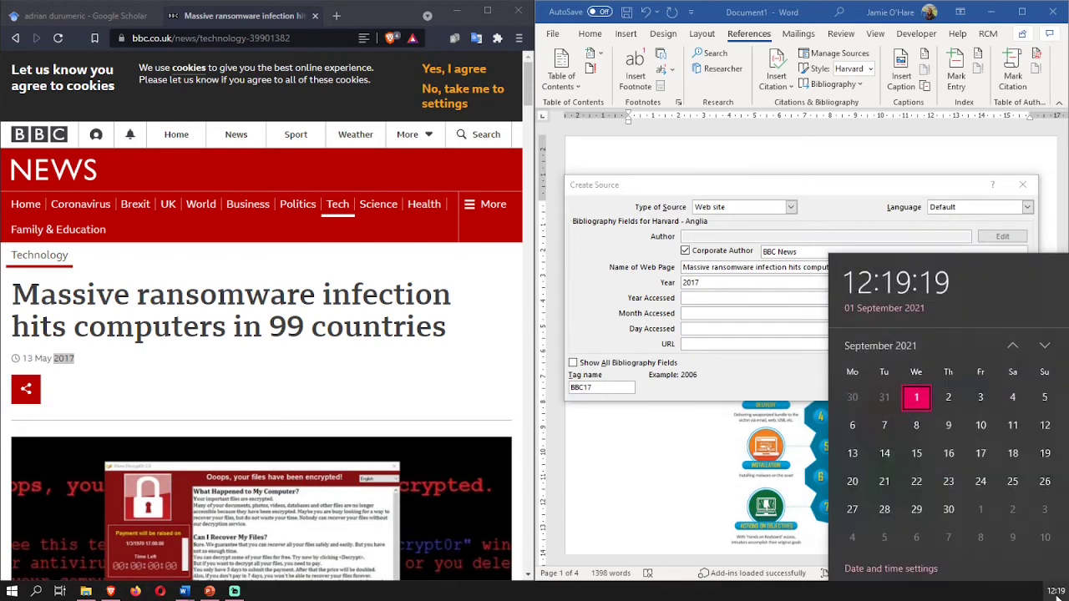
pyautogui.click(708, 298)
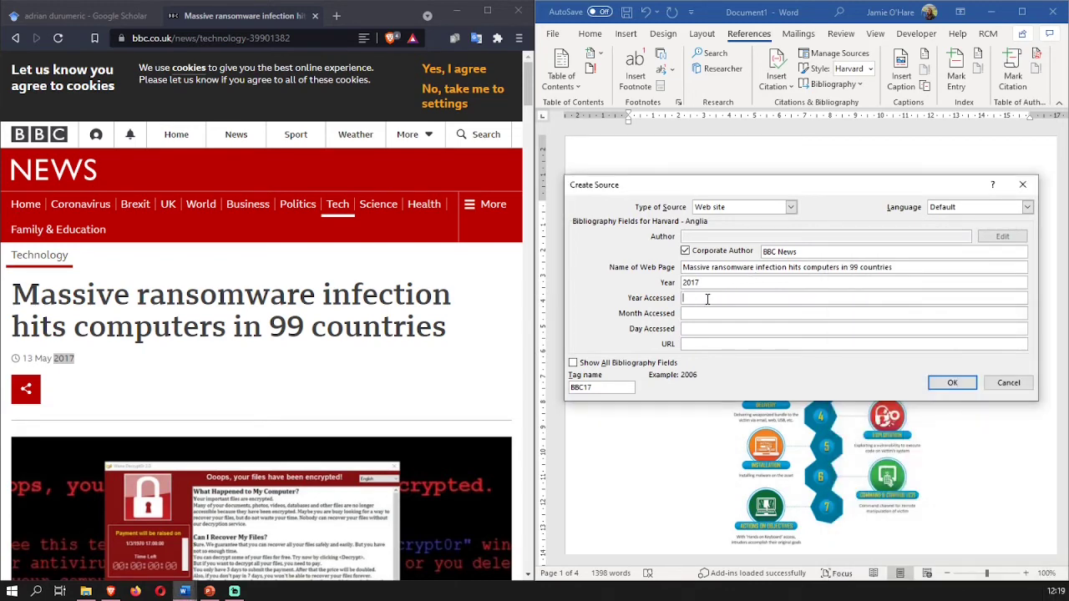
pyautogui.write('2021')
pyautogui.press('Tab')
pyautogui.write('September')
pyautogui.press('Tab')
pyautogui.write('1')
pyautogui.press('Tab')
pyautogui.click(219, 33)
pyautogui.rightClick(216, 38)
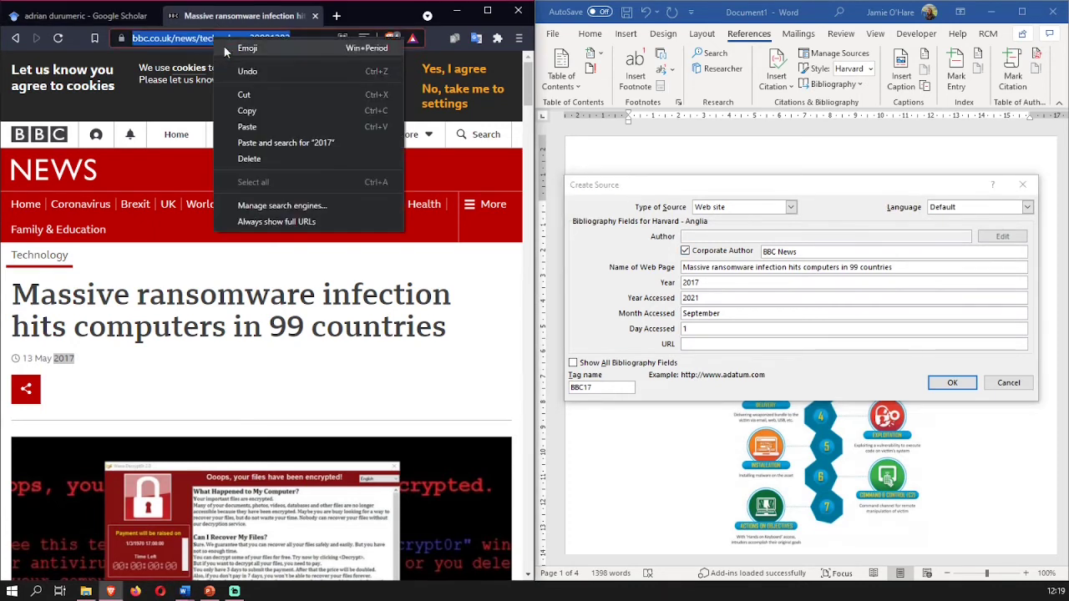
pyautogui.click(248, 111)
pyautogui.click(738, 344)
pyautogui.rightClick(737, 345)
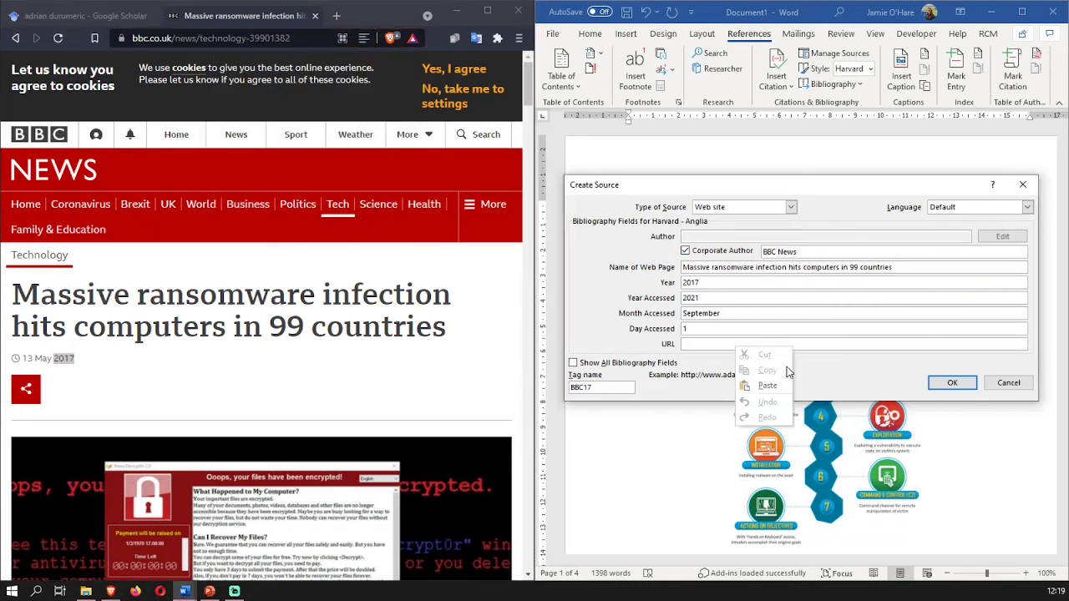
pyautogui.click(767, 385)
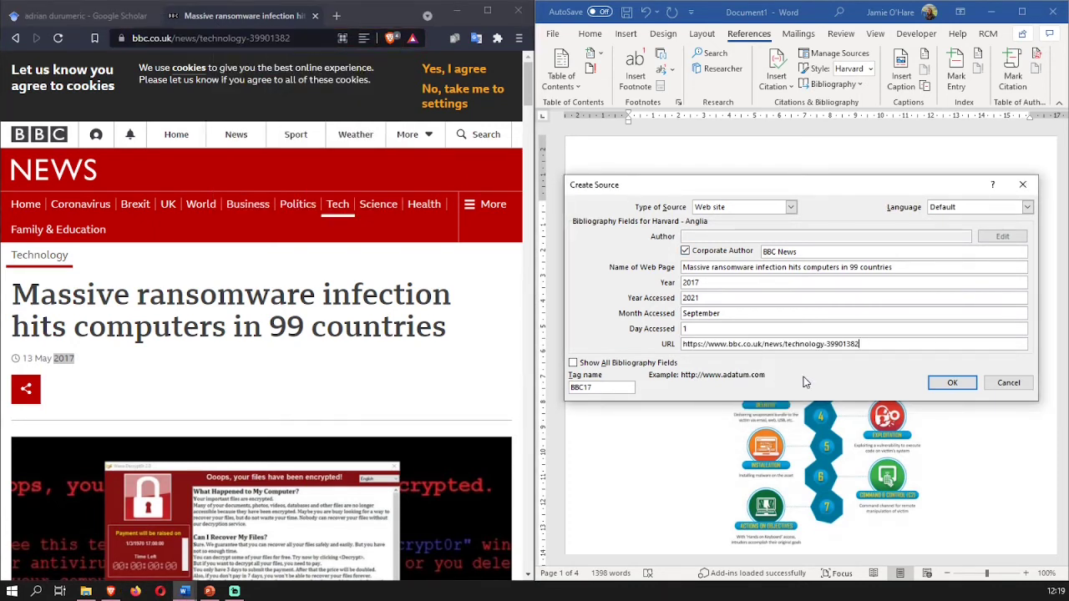
# Show all bibliography fields for the source, look through them, and hide the additional ones again
pyautogui.click(606, 372)
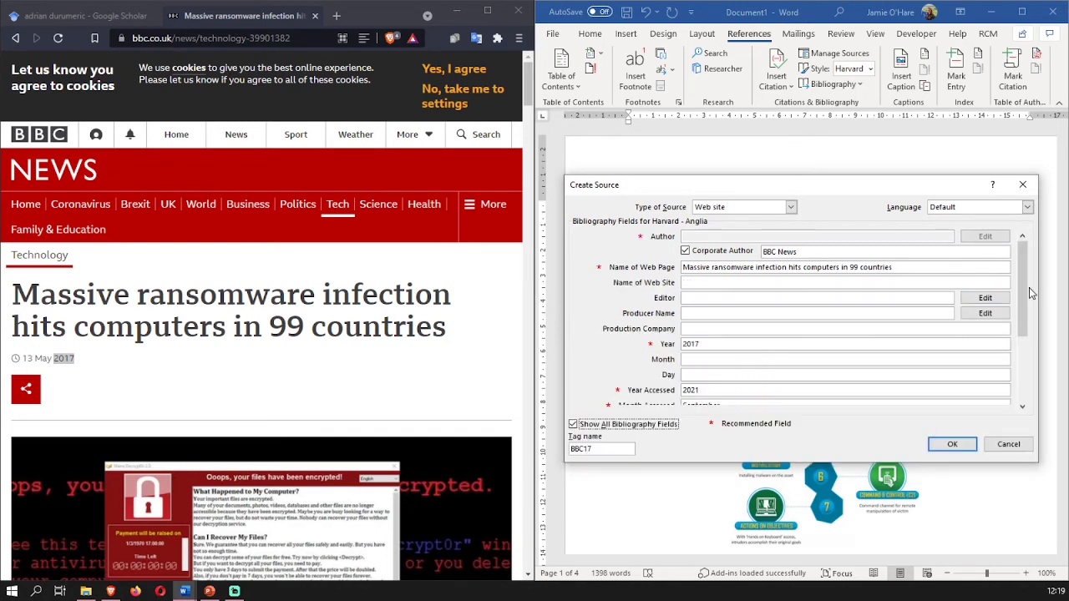
pyautogui.moveTo(1029, 291); pyautogui.dragTo(1011, 266)
pyautogui.click(610, 426)
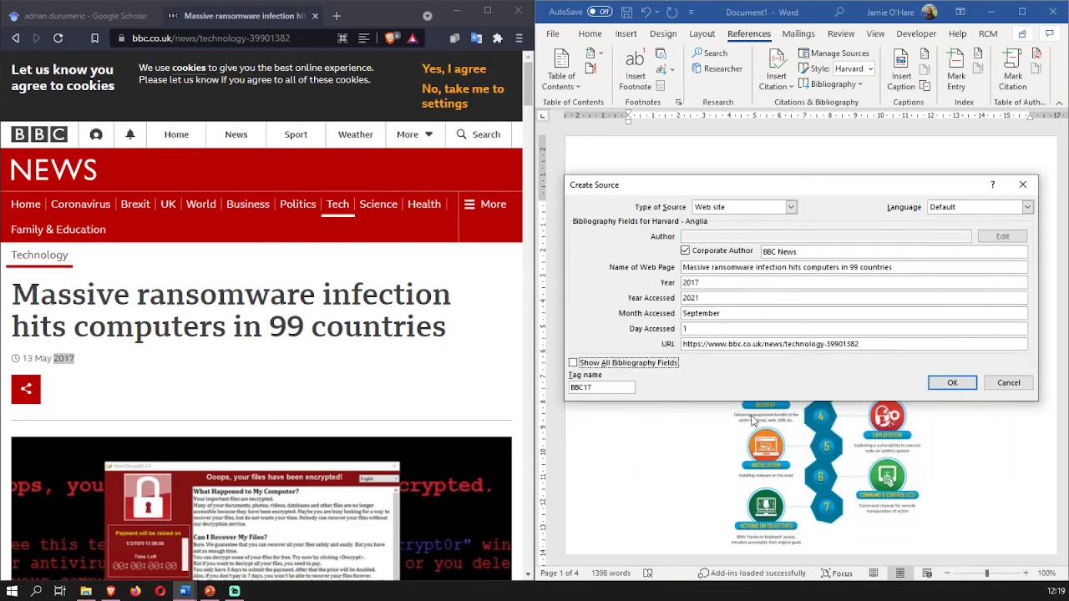
# Save the source as a citation after "NotPetya" and delete the manually typed "(BBC News, 2017)", keeping the sentence's full stop
pyautogui.click(952, 383)
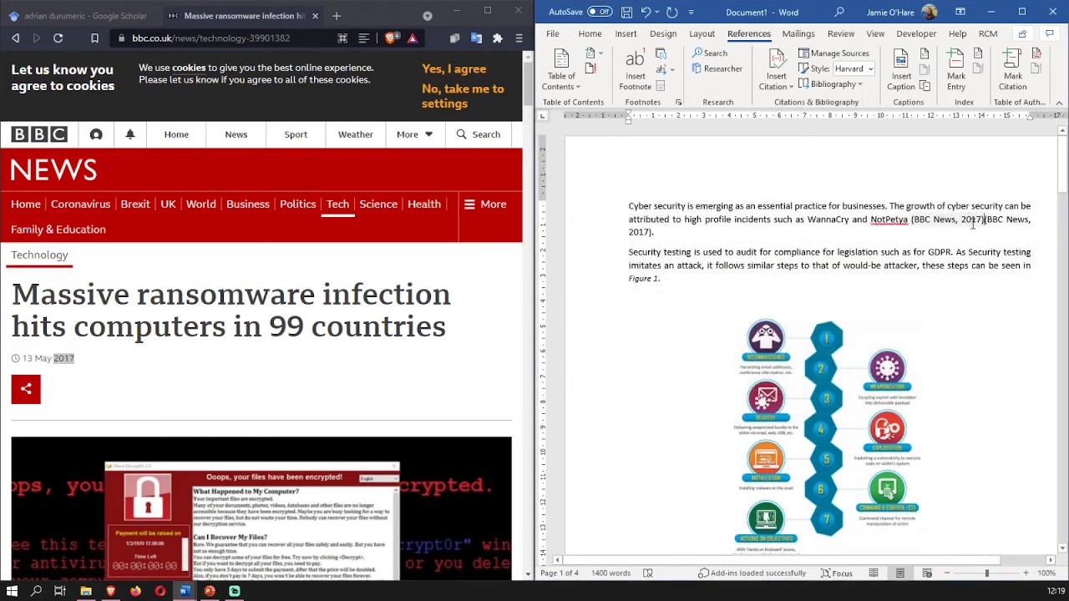
pyautogui.click(944, 219)
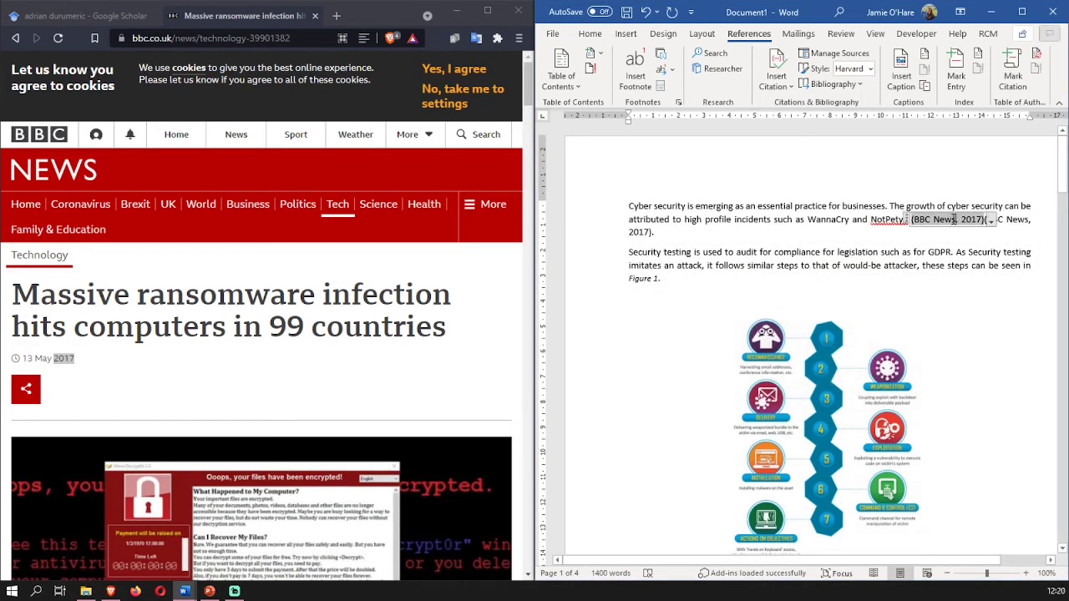
pyautogui.moveTo(988, 219)
pyautogui.mouseDown()
pyautogui.moveTo(993, 230)
pyautogui.moveTo(654, 239)
pyautogui.mouseUp()
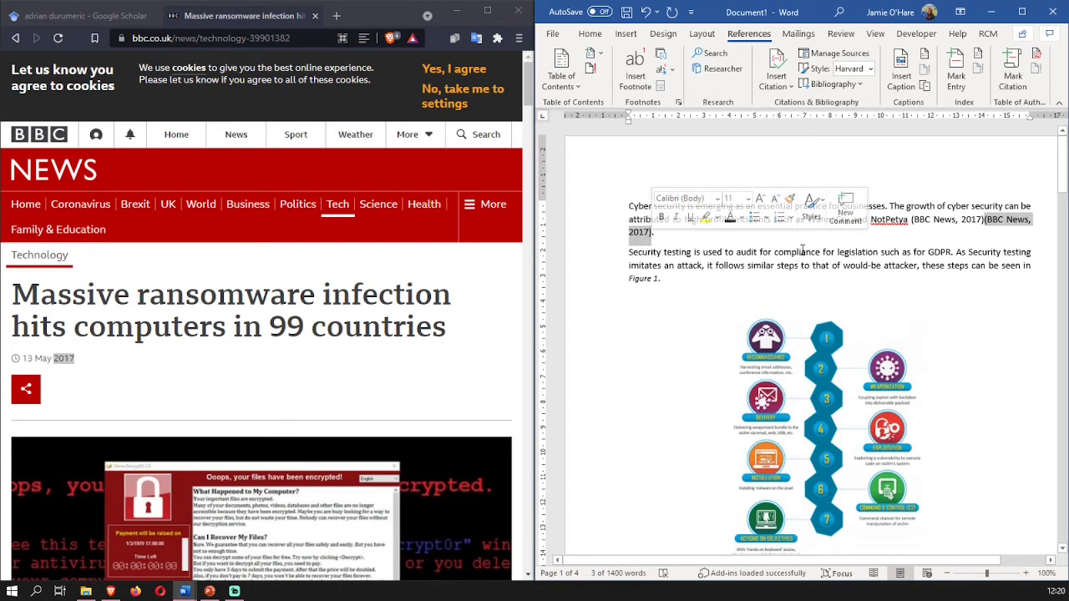
pyautogui.press('BackSpace')
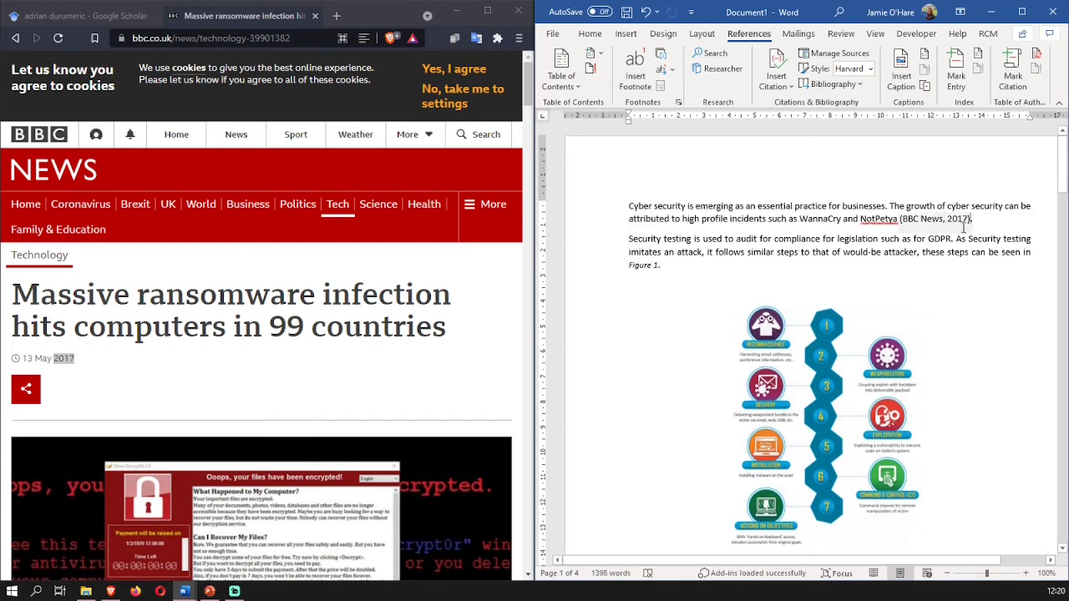
pyautogui.write('.')
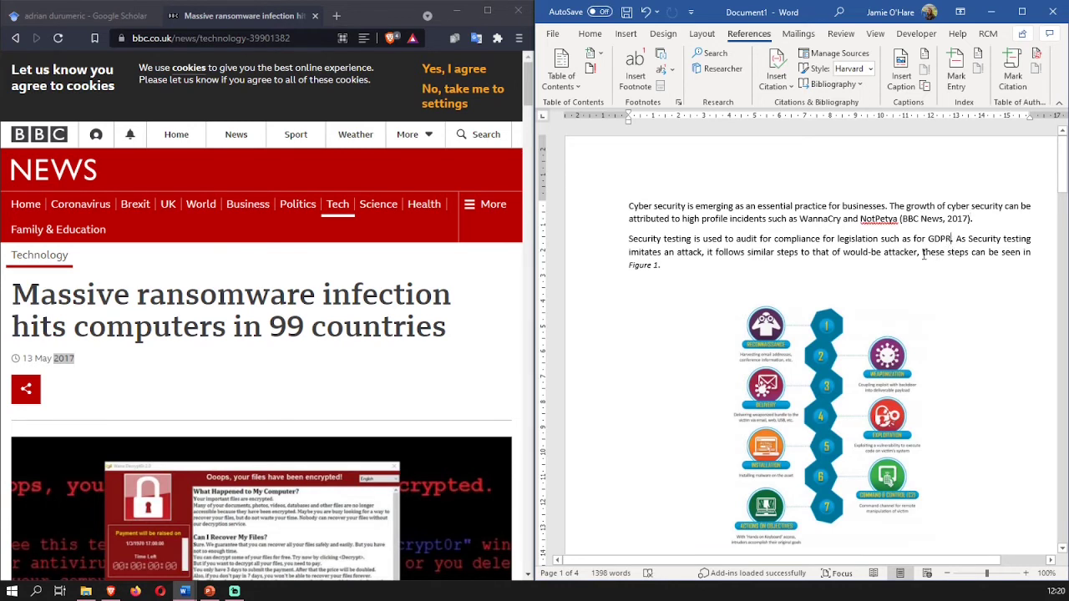
# Insert the saved BBC News source as a citation after "GDPR" in the second paragraph
pyautogui.click(776, 71)
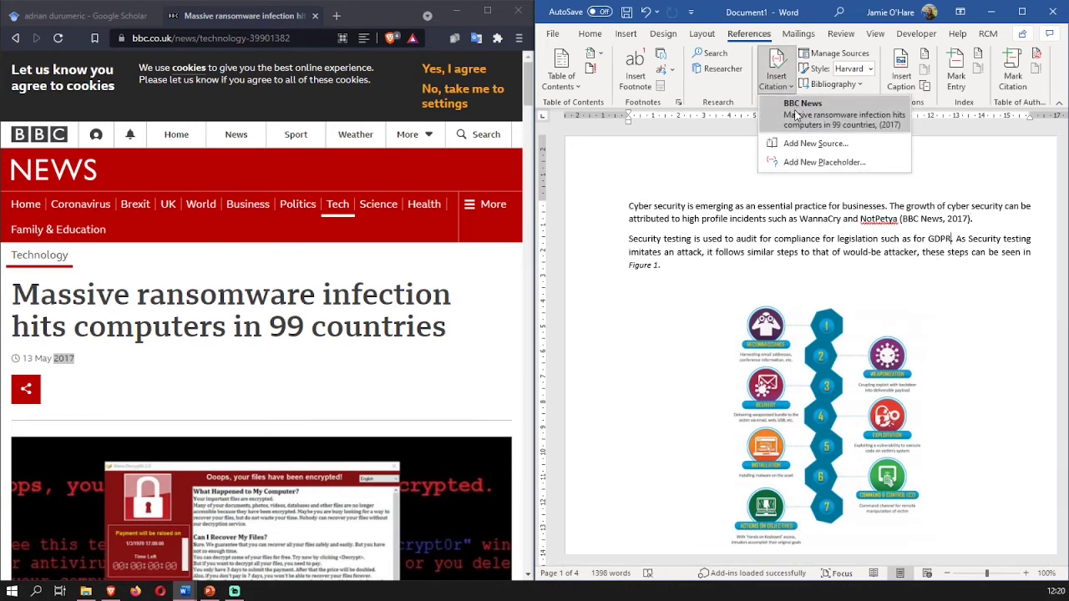
pyautogui.click(798, 119)
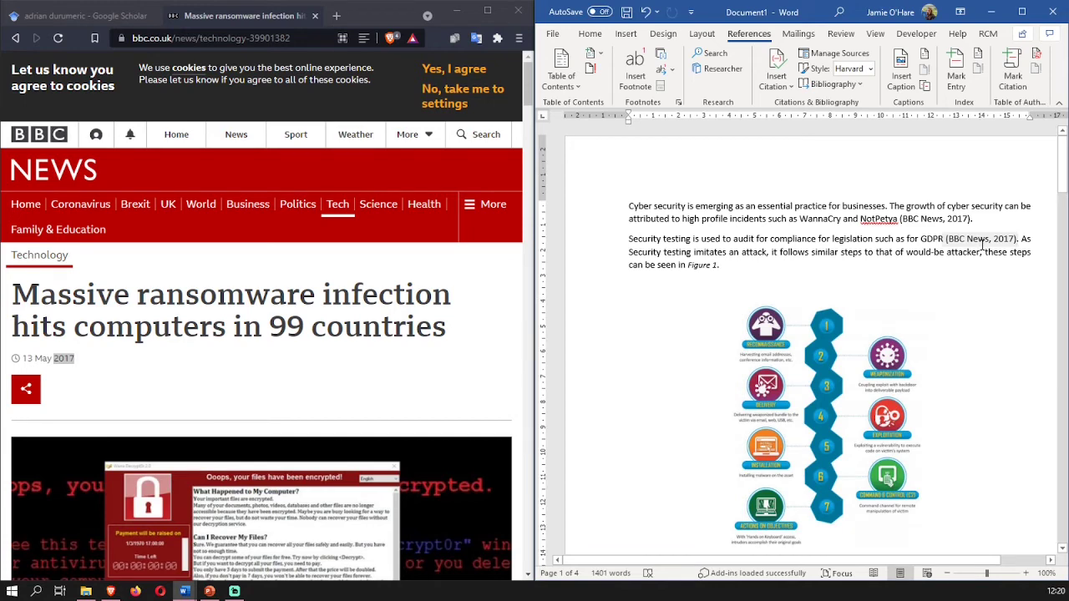
pyautogui.press('Right')
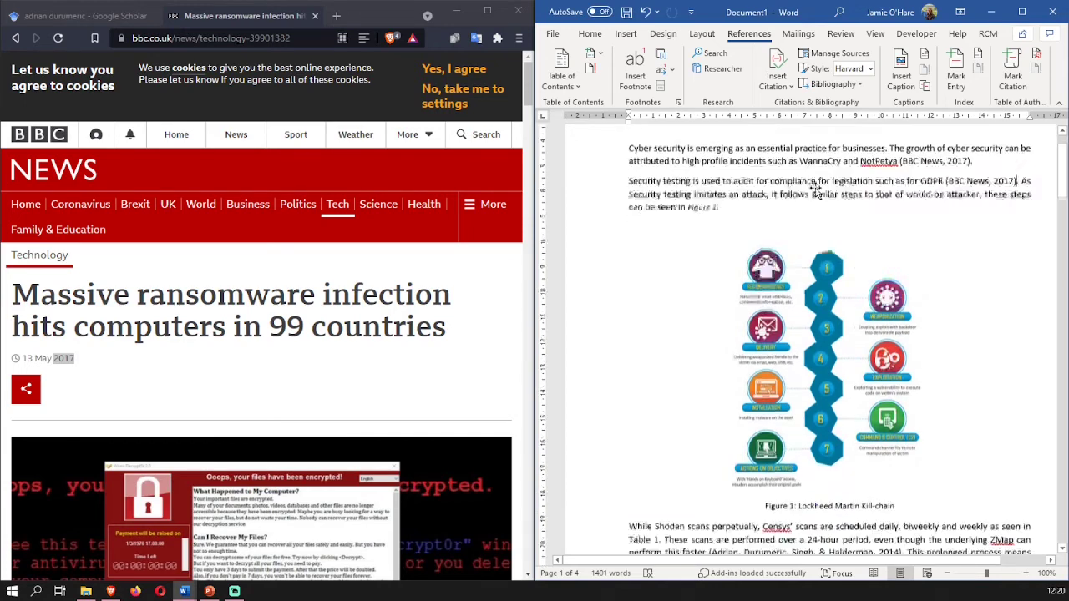
# Replace the manually typed references section at the end of the document with the built-in automatic References bibliography
pyautogui.scroll(-15, 920, 234)
pyautogui.scroll(-15, 820, 200)
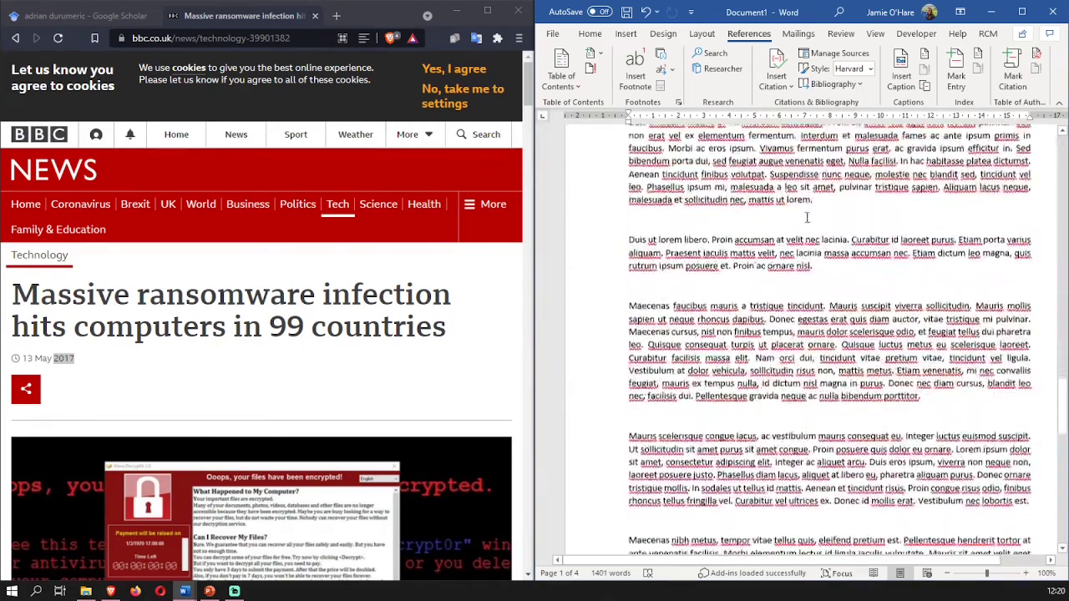
pyautogui.scroll(-1, 802, 229)
pyautogui.scroll(1, 744, 259)
pyautogui.moveTo(729, 270); pyautogui.dragTo(632, 231)
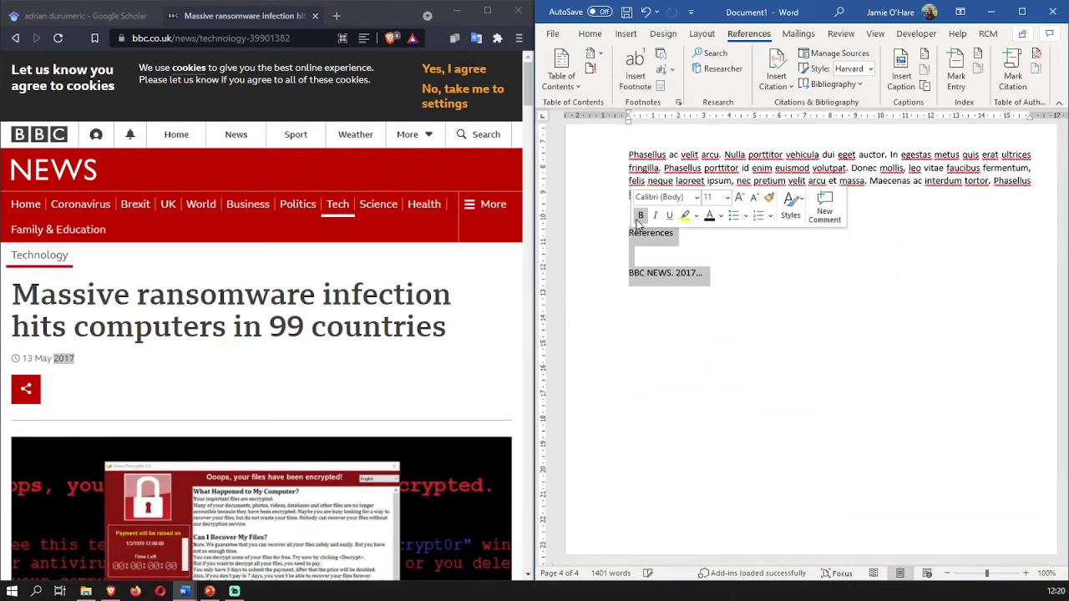
pyautogui.press('Delete')
pyautogui.click(835, 84)
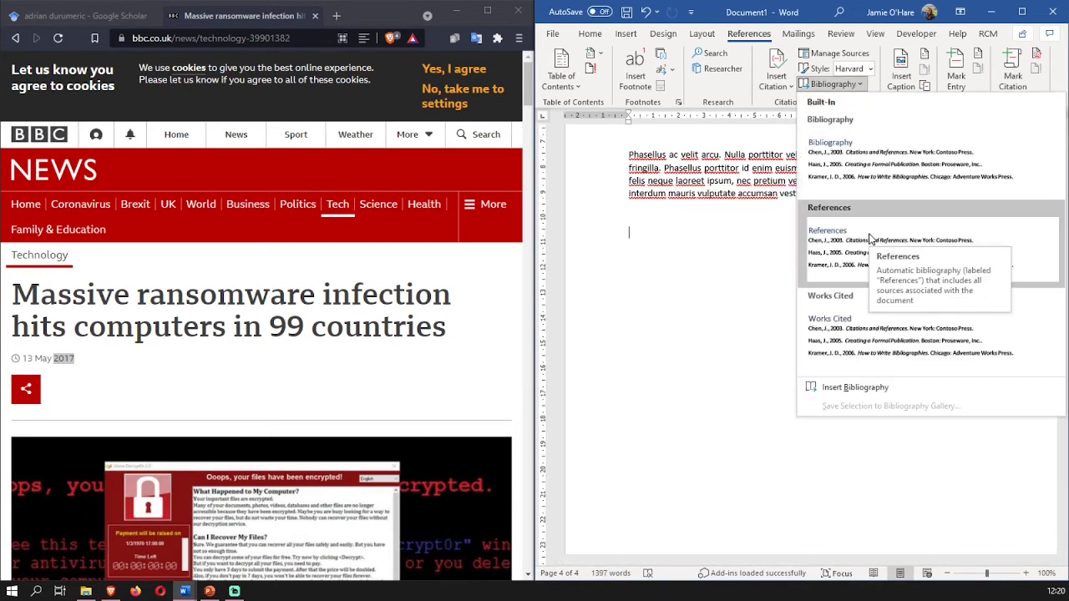
pyautogui.click(869, 240)
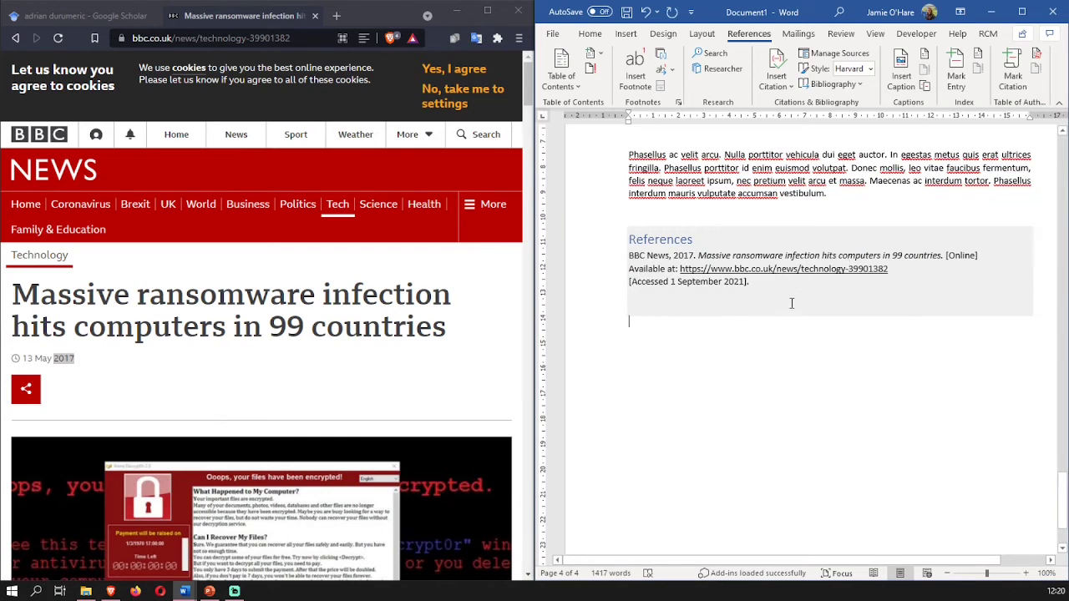
pyautogui.moveTo(629, 254); pyautogui.dragTo(767, 287)
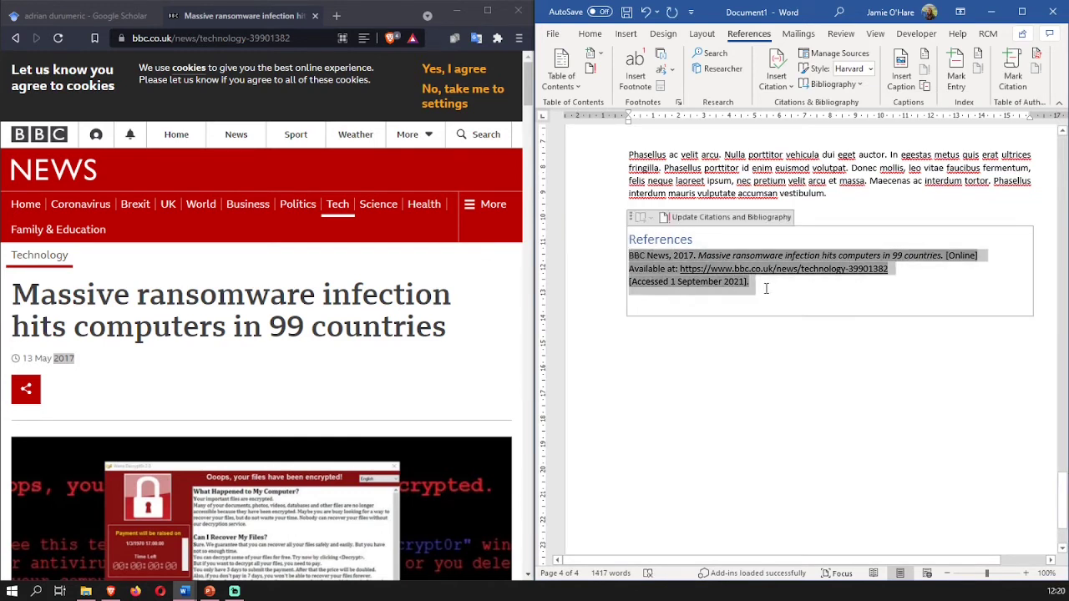
pyautogui.click(751, 344)
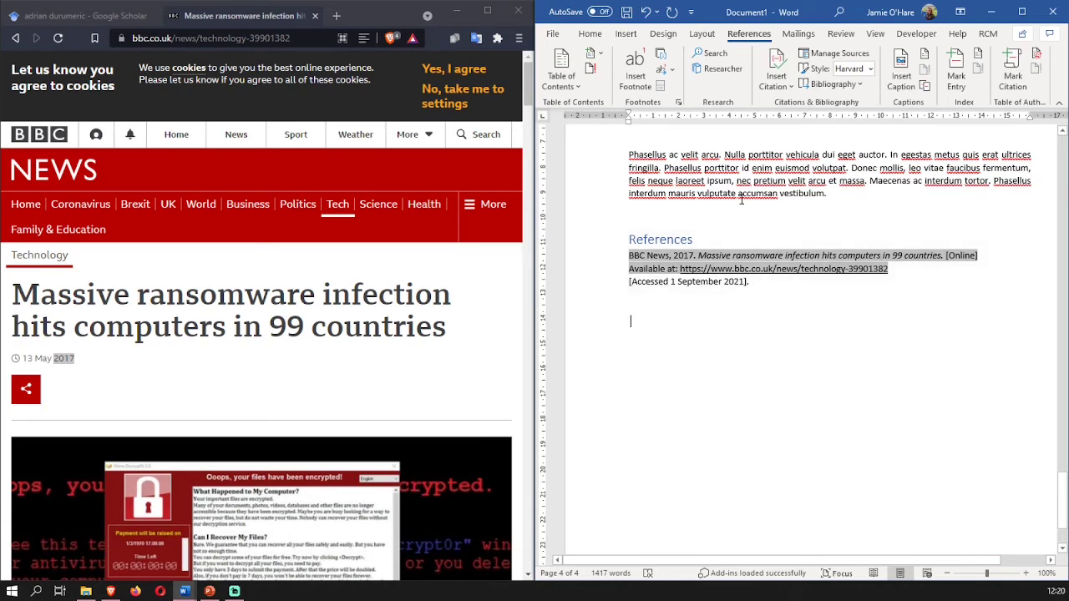
# Examine the manually typed four-author 2014 citation in the paragraph above Table 1
pyautogui.scroll(20, 751, 198)
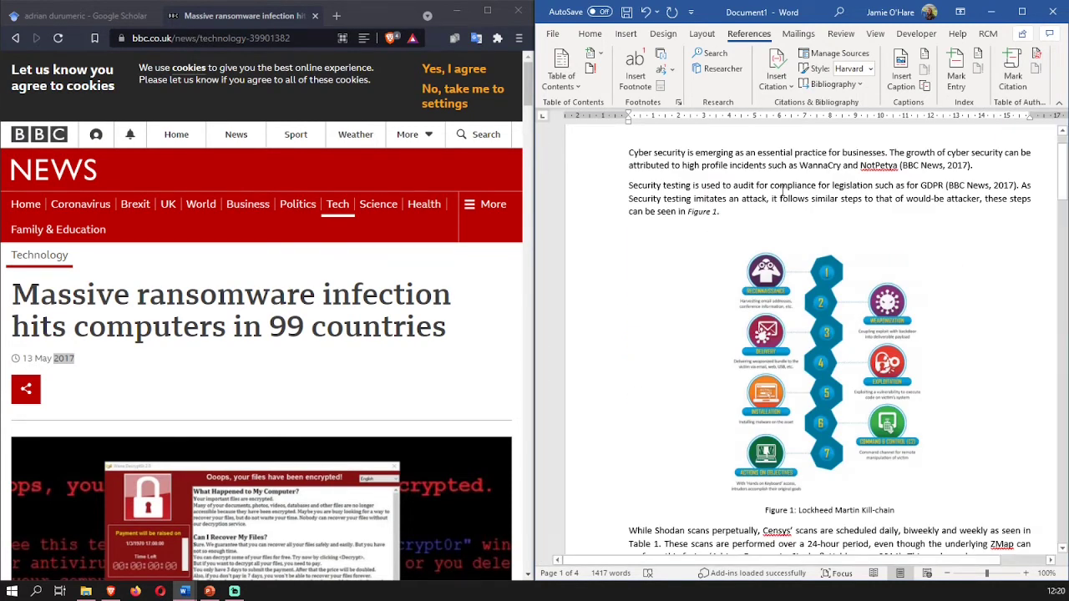
pyautogui.scroll(-4, 830, 203)
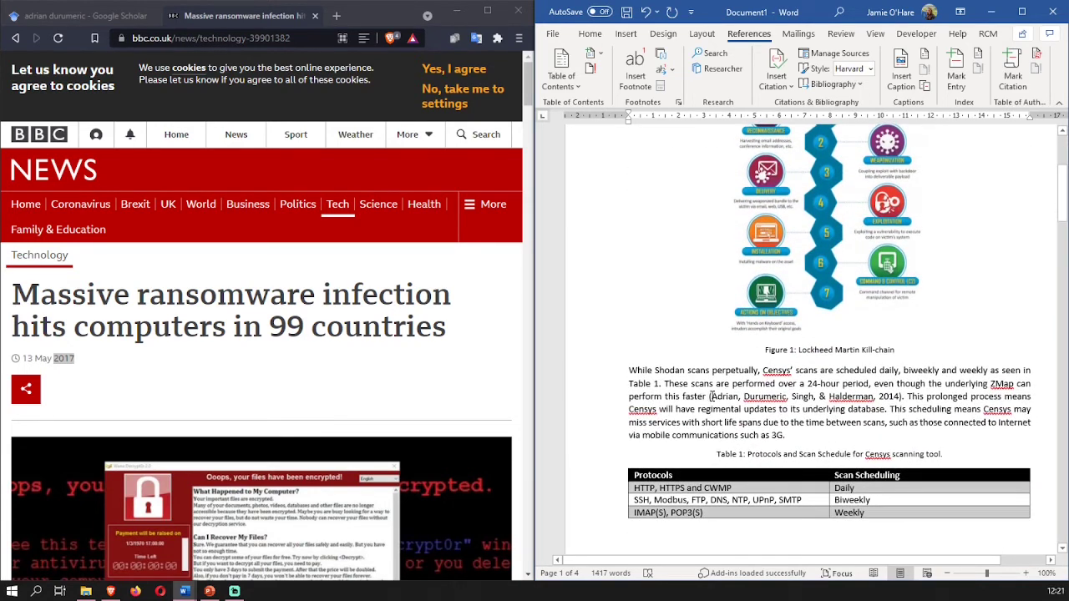
pyautogui.moveTo(712, 396); pyautogui.dragTo(903, 398)
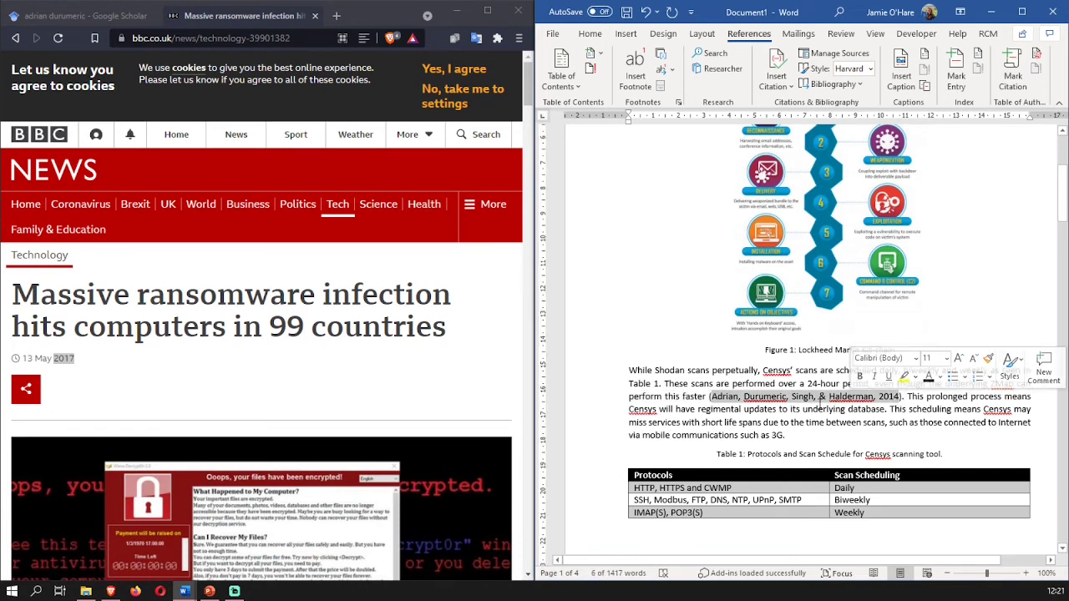
pyautogui.click(709, 396)
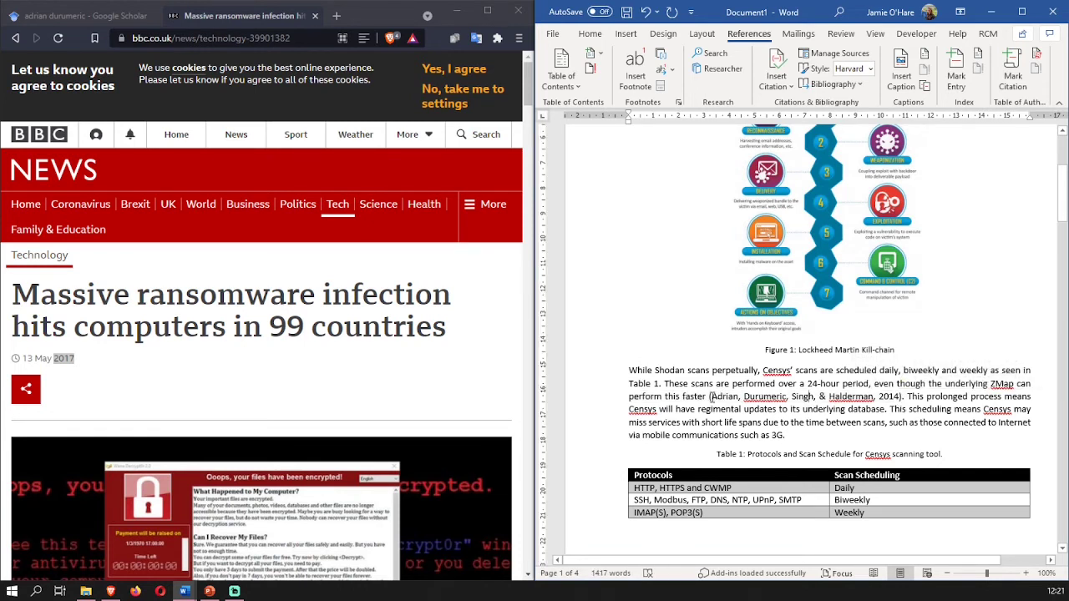
pyautogui.moveTo(710, 396); pyautogui.dragTo(861, 401)
pyautogui.click(860, 399)
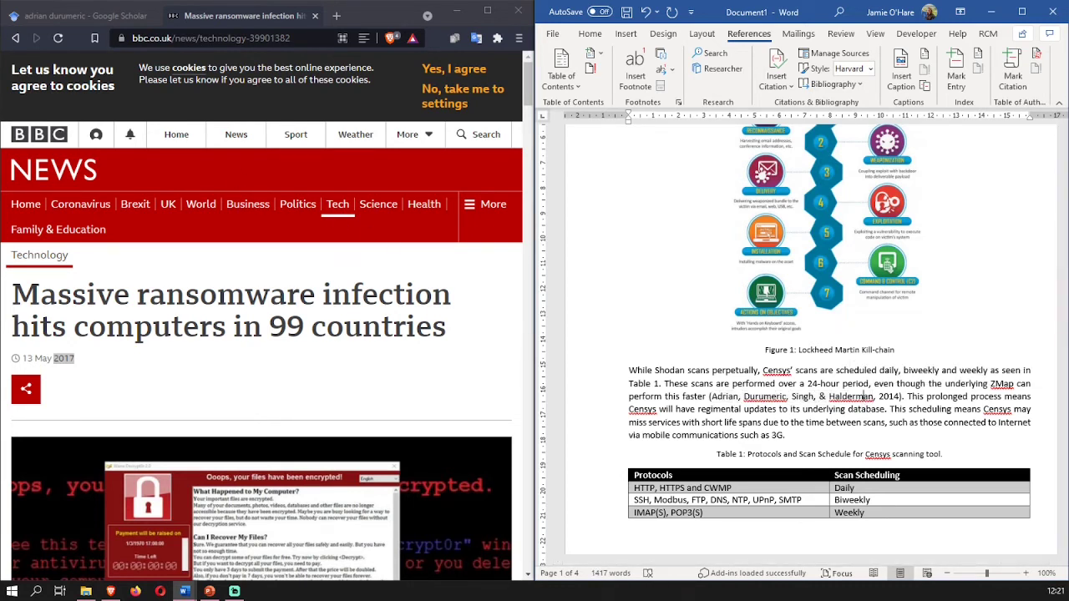
# Switch to Google Scholar, view the "Zippier zmap: internet-wide scanning at 10 gbps" PDF, and bring up the paper's Harvard reference
pyautogui.click(55, 17)
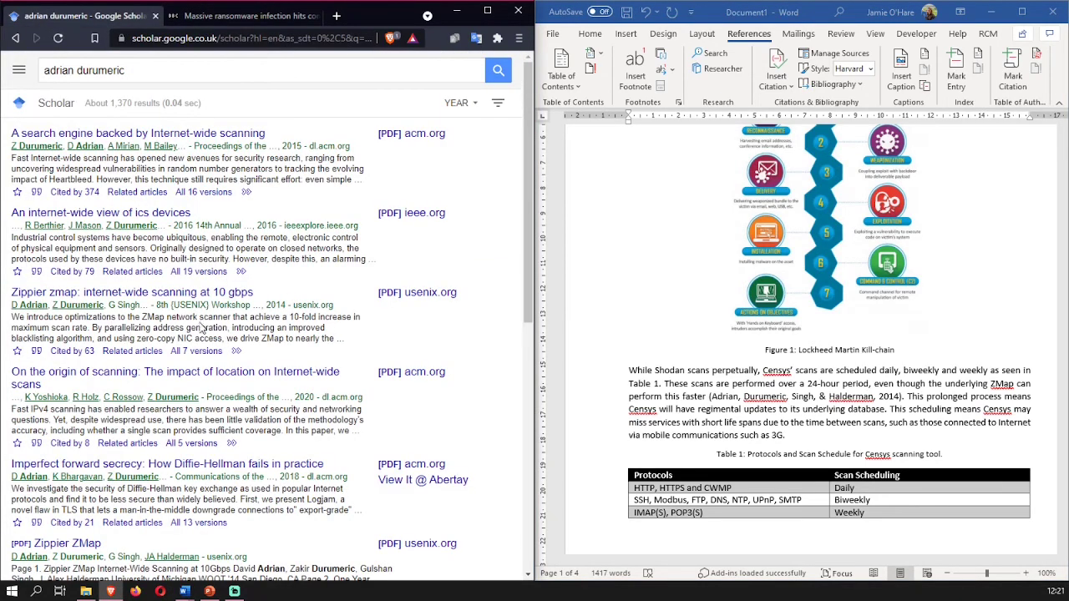
pyautogui.click(426, 294)
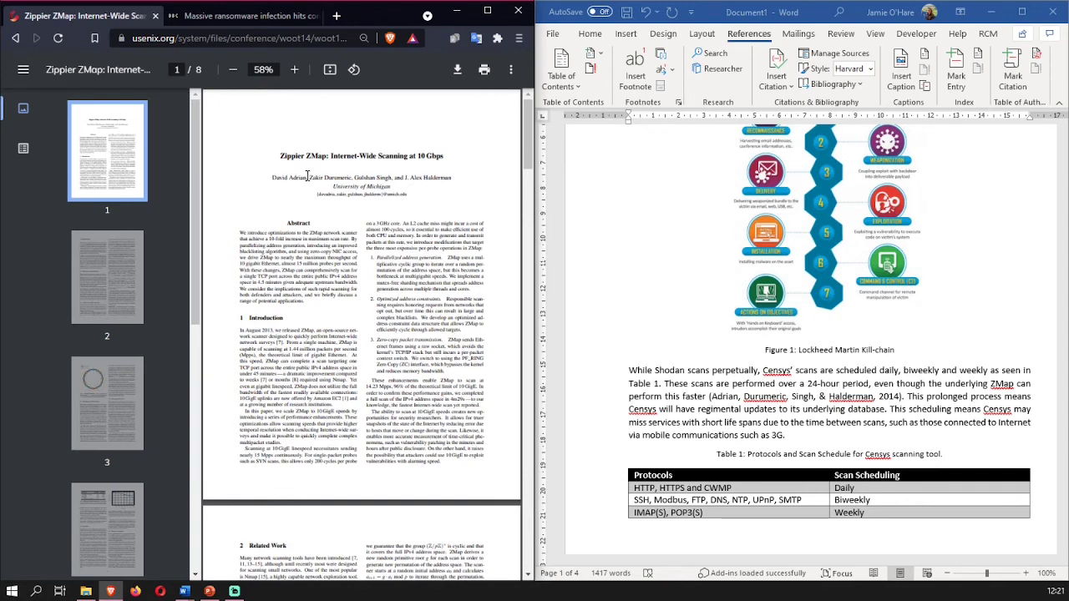
pyautogui.click(15, 38)
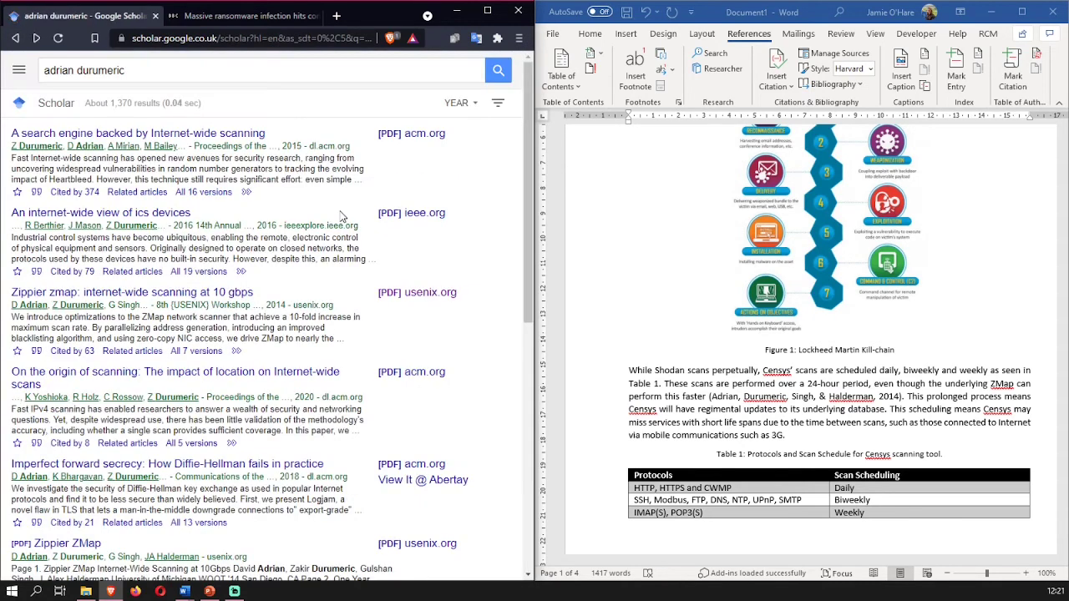
pyautogui.click(37, 354)
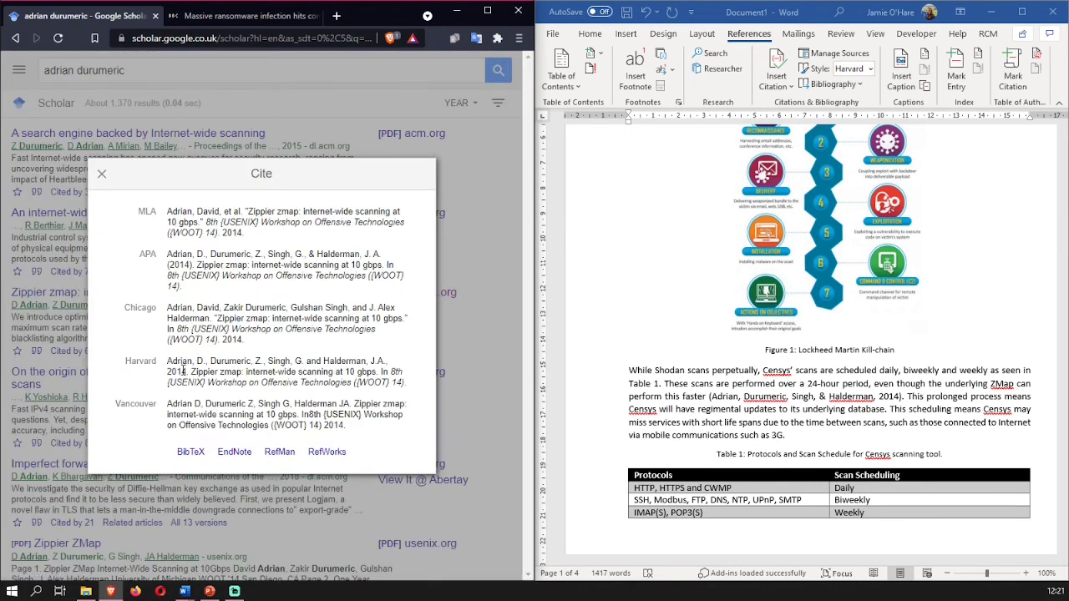
pyautogui.tripleClick(170, 365)
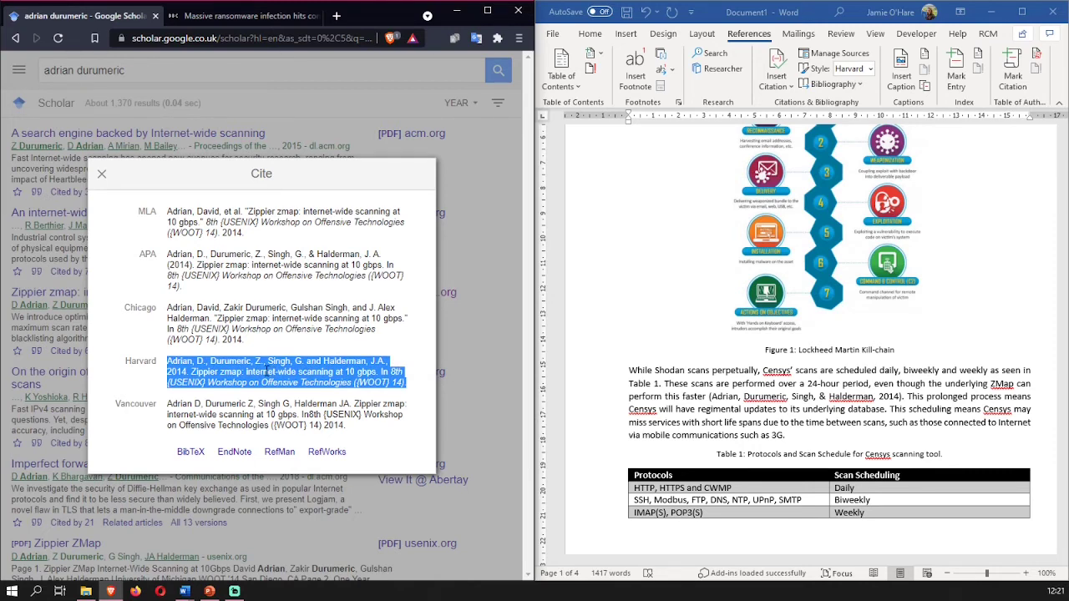
# Back in Word, start a new Conference Proceedings source for a citation just before the manually typed 2014 citation
pyautogui.moveTo(710, 397); pyautogui.dragTo(876, 398)
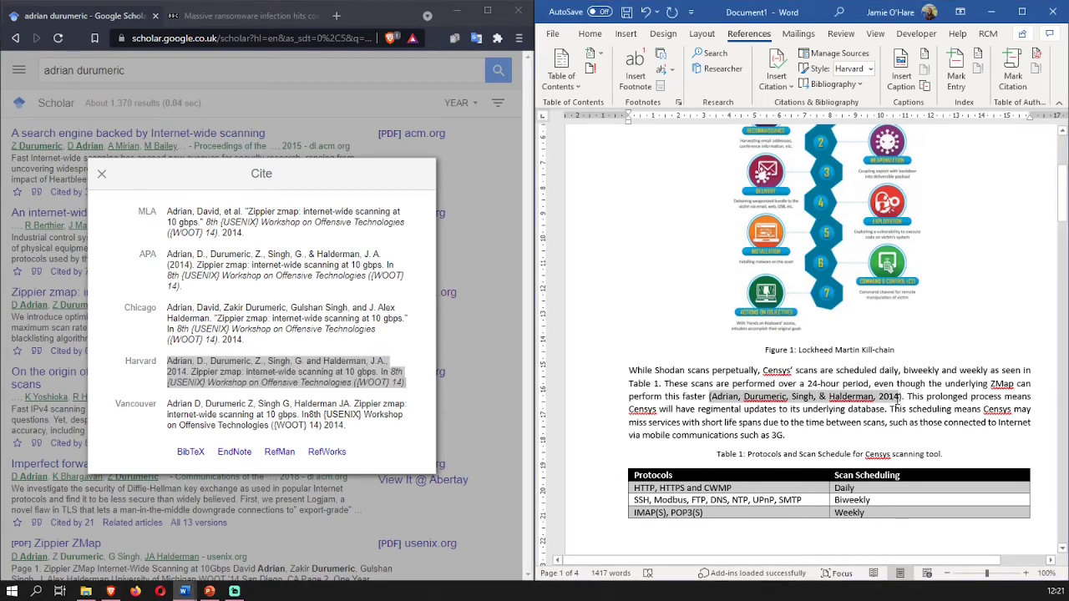
pyautogui.doubleClick(723, 399)
pyautogui.click(710, 398)
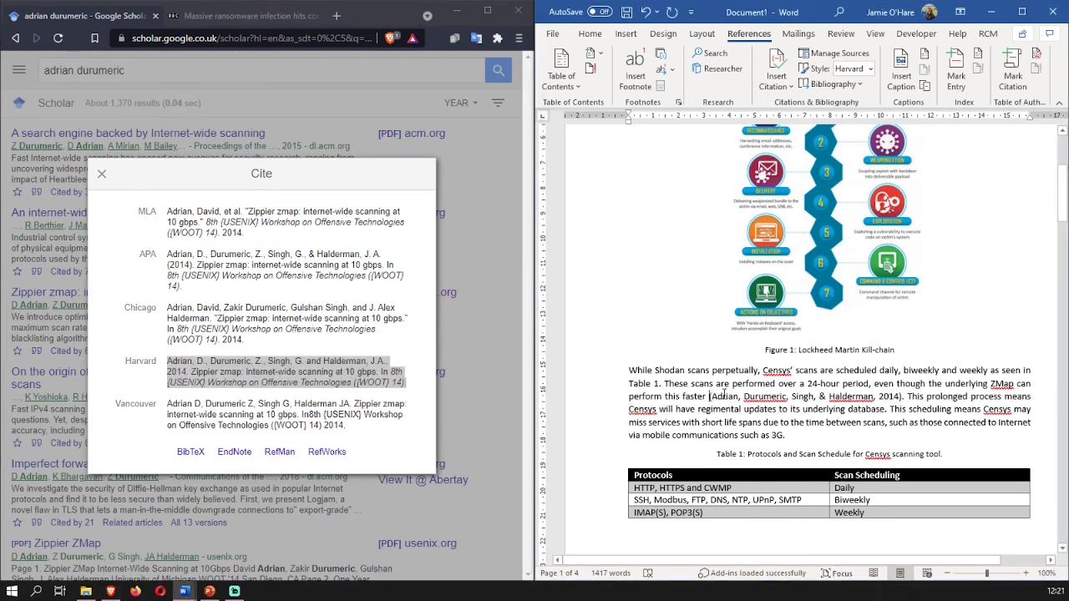
pyautogui.click(776, 71)
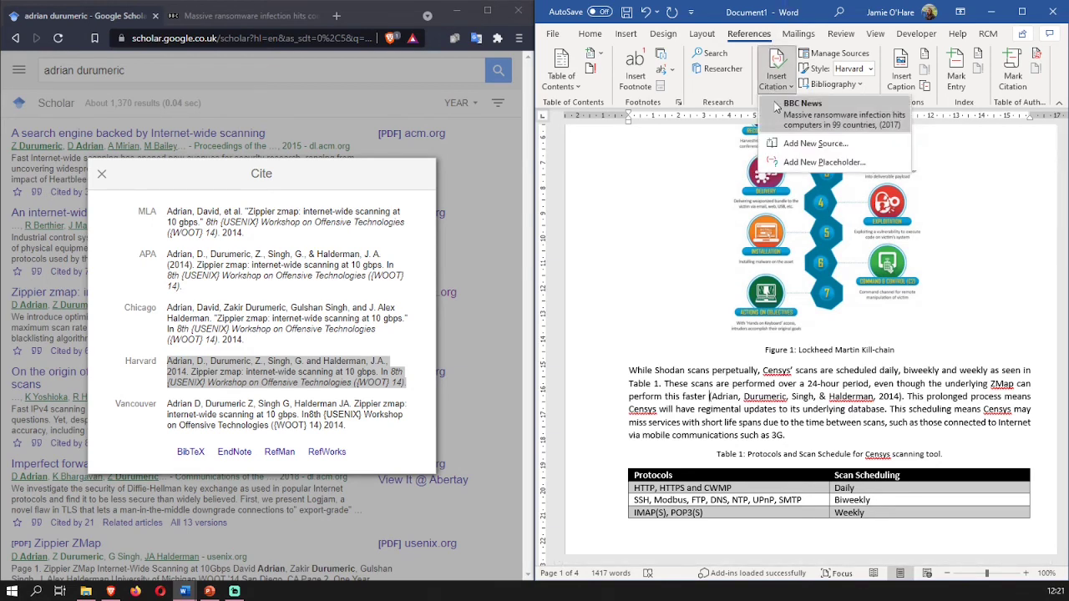
pyautogui.click(797, 147)
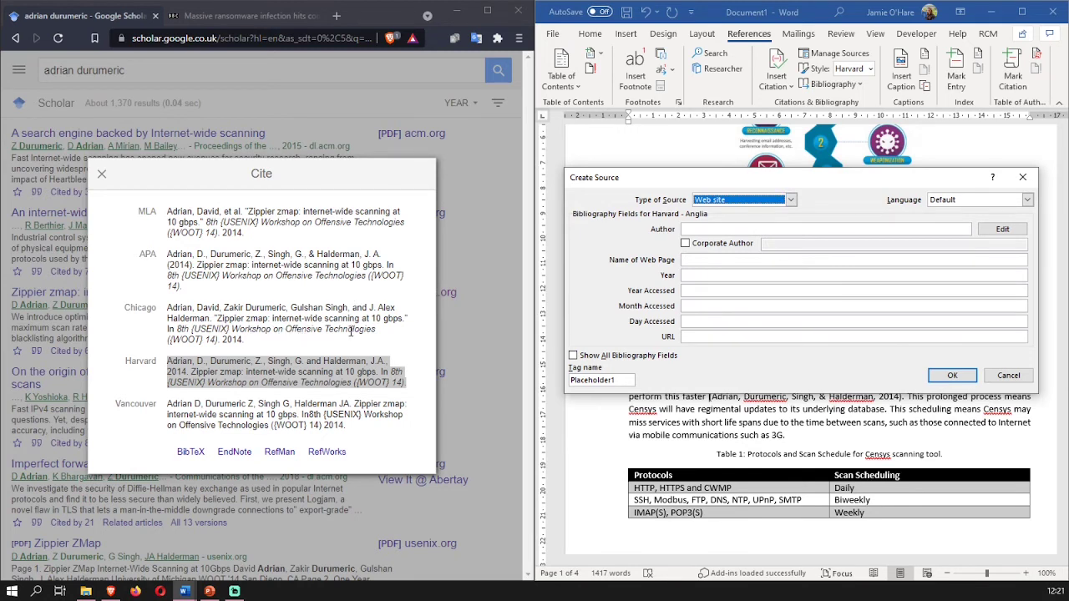
pyautogui.click(791, 199)
pyautogui.scroll(1, 746, 243)
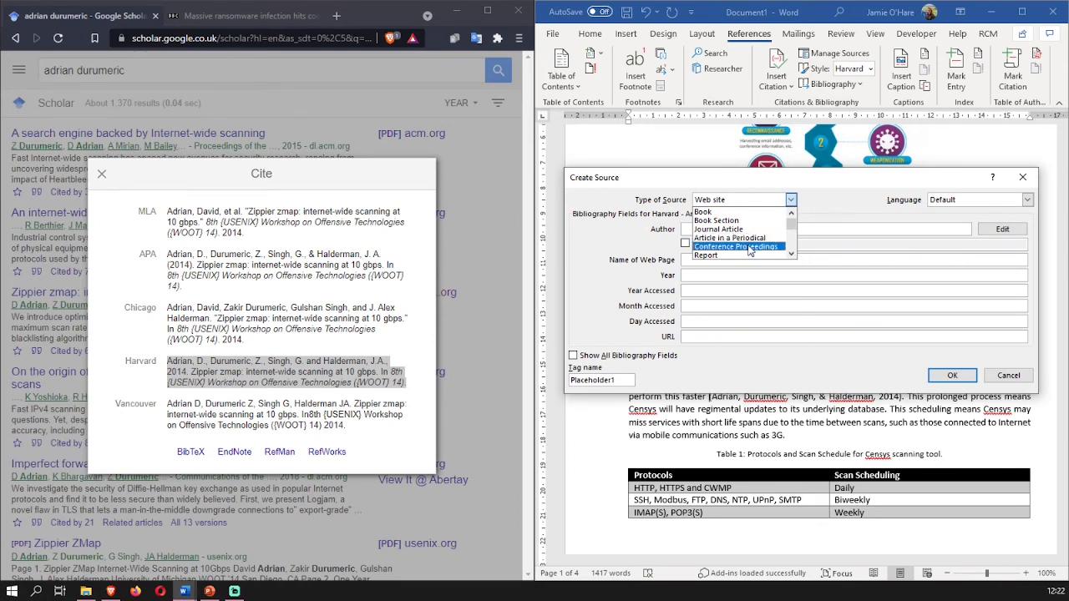
pyautogui.click(750, 249)
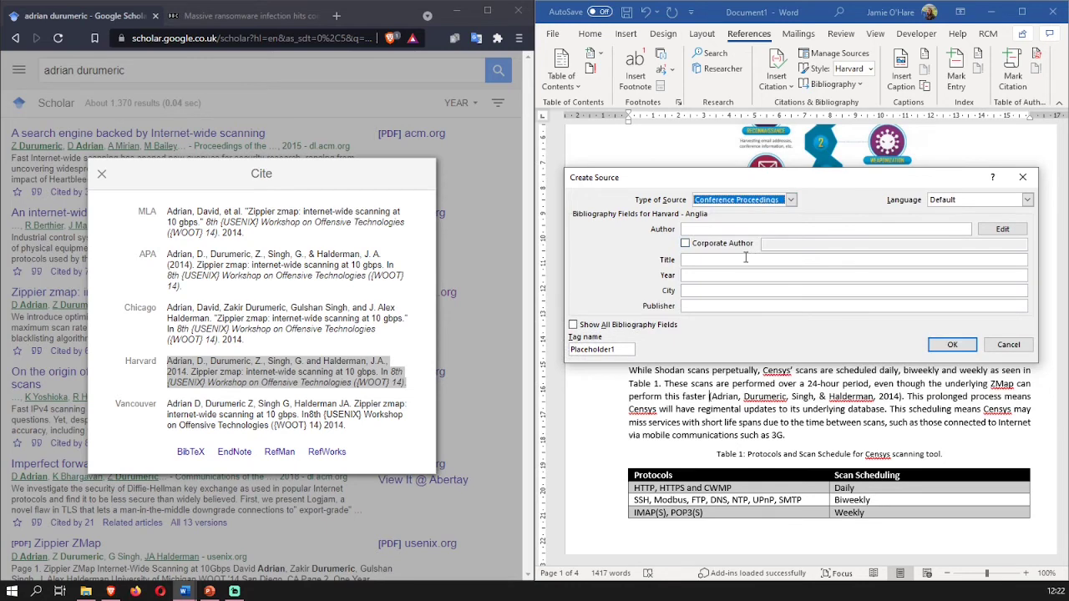
# Enter the paper's four authors in the source's author list, each with last name and initials as in the Harvard reference
pyautogui.click(714, 229)
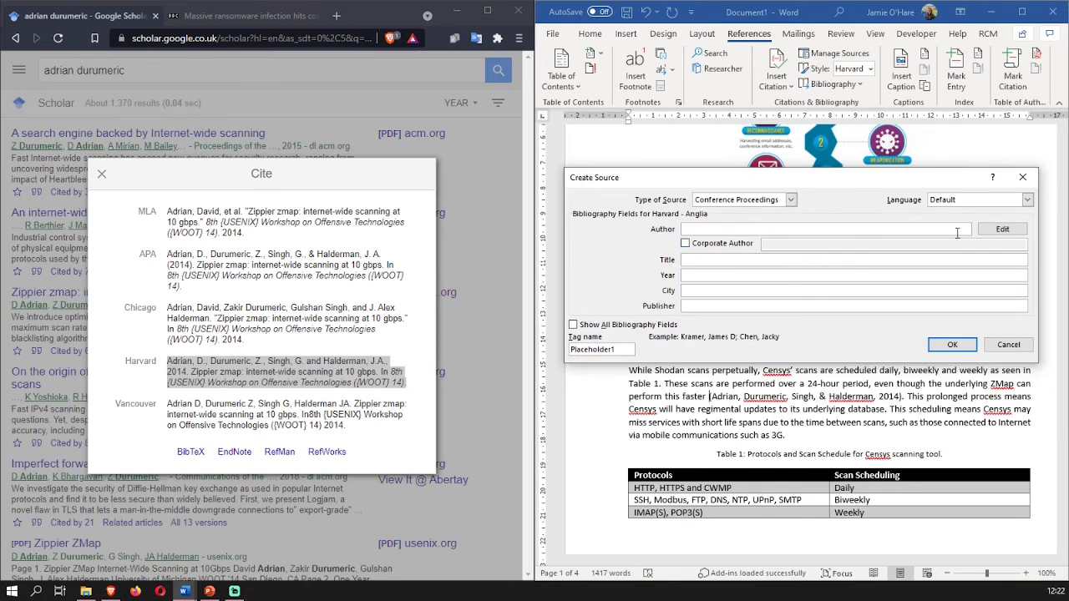
pyautogui.click(999, 230)
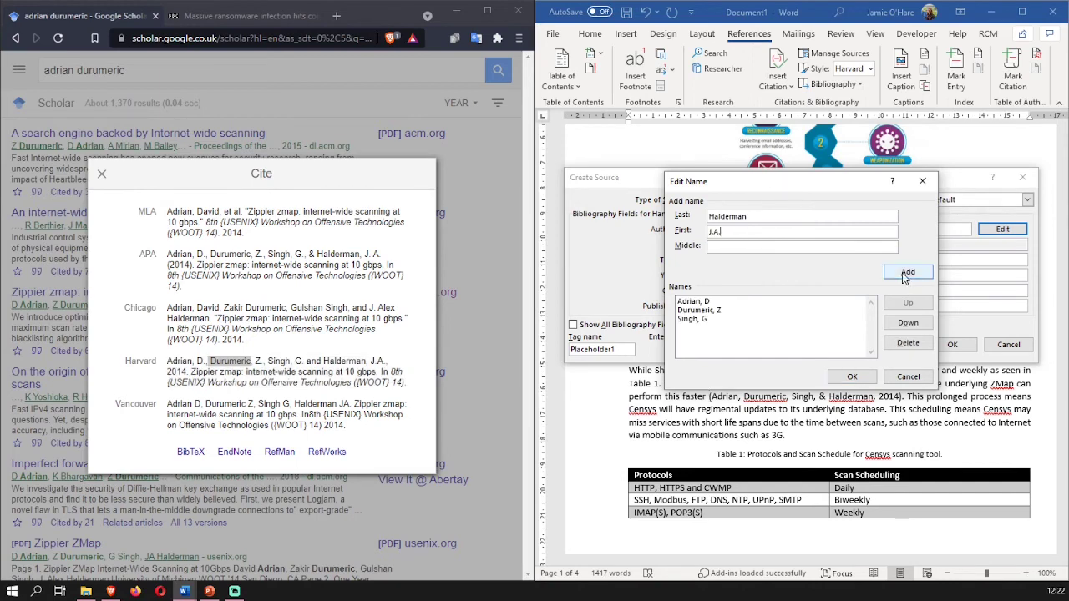
pyautogui.click(908, 272)
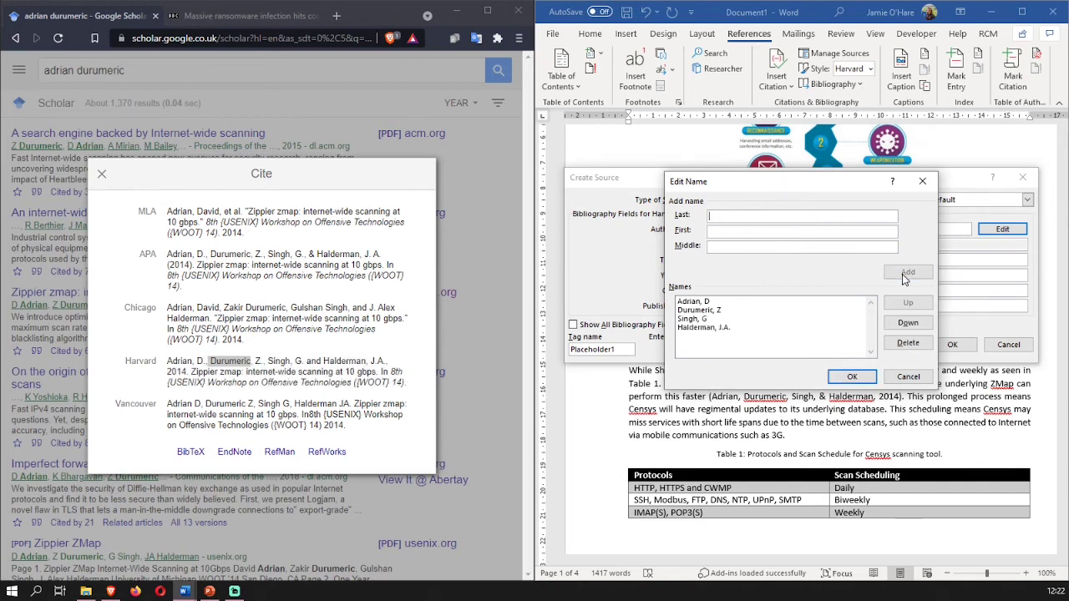
pyautogui.click(852, 383)
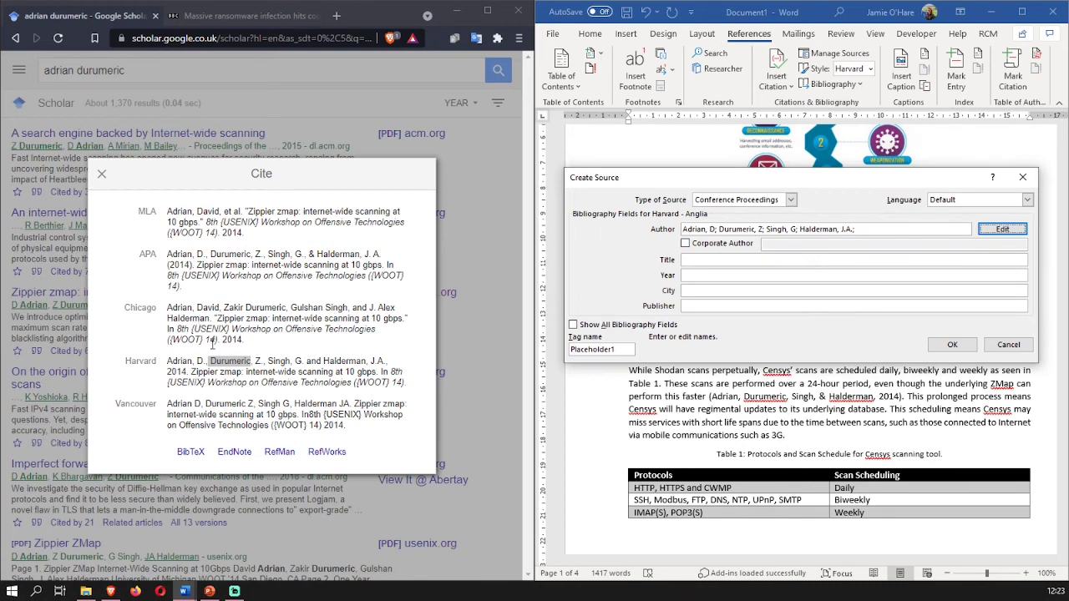
# Copy "Zippier zmap: internet-wide scanning at 10 gbps" from the Harvard reference into the source's title and set the year to 2014
pyautogui.moveTo(193, 372); pyautogui.dragTo(378, 371)
pyautogui.hotkey('ctrl', 'c')
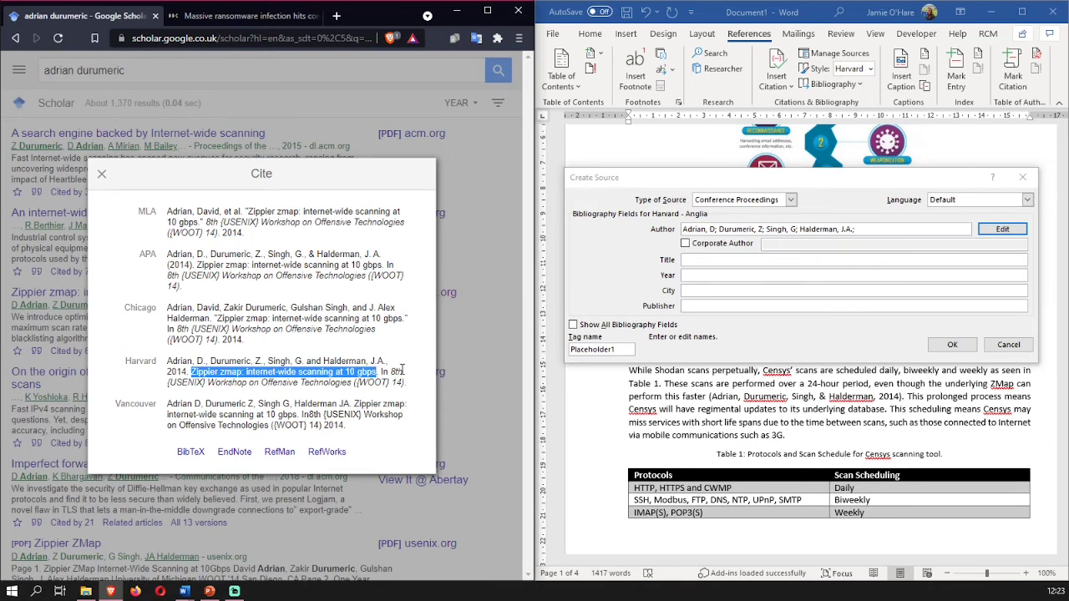
pyautogui.click(685, 259)
pyautogui.hotkey('ctrl', 'v')
pyautogui.press('Tab')
pyautogui.write('201')
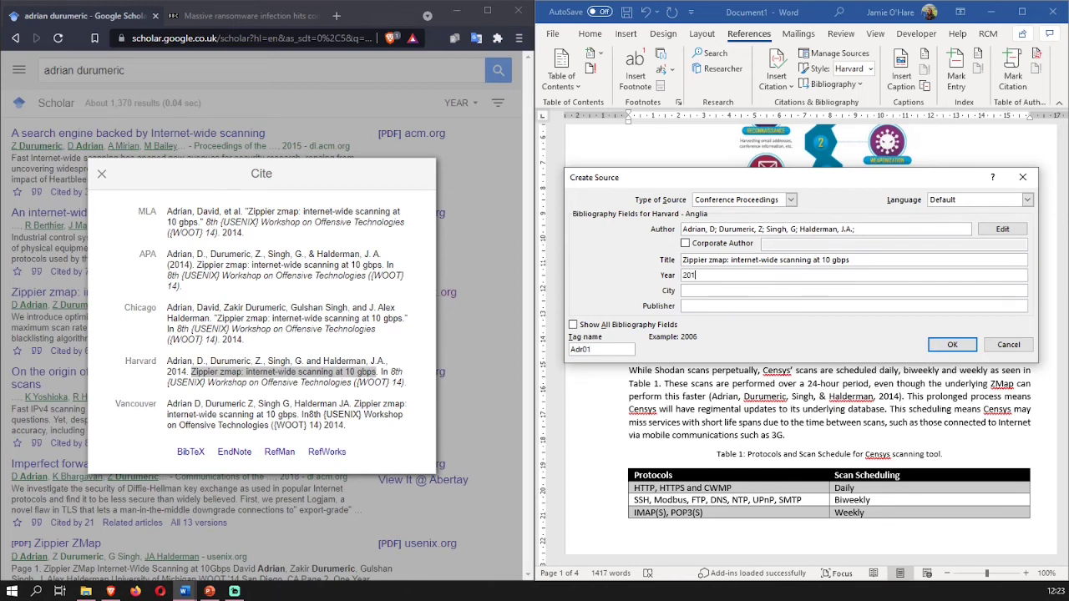
pyautogui.press('Tab')
# Check the paper's BibTeX entry in Google Scholar for the city and publisher, and return to the citation formats
pyautogui.click(101, 174)
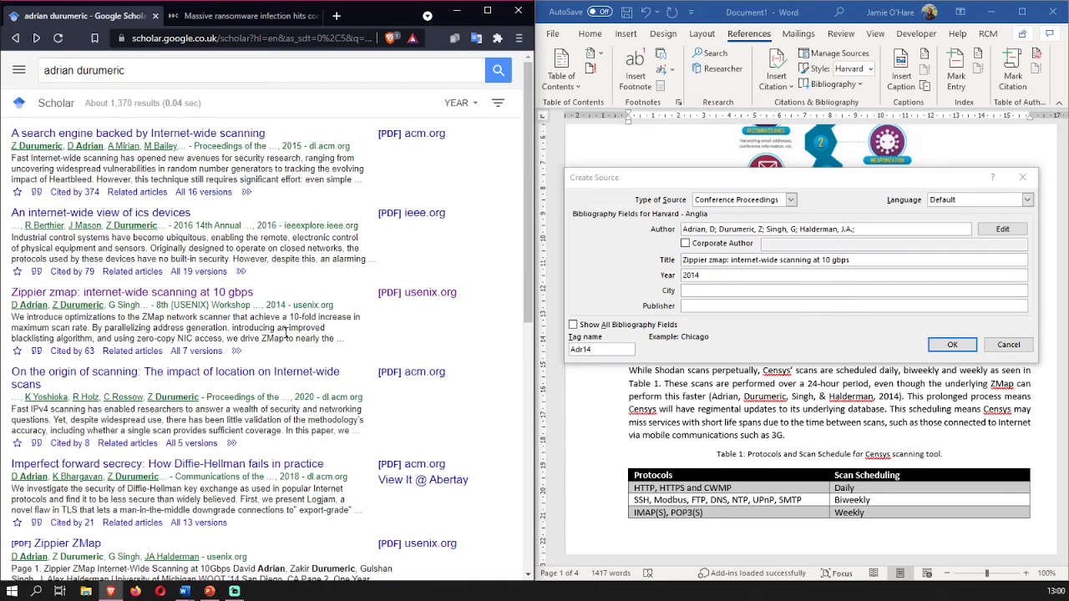
pyautogui.click(37, 350)
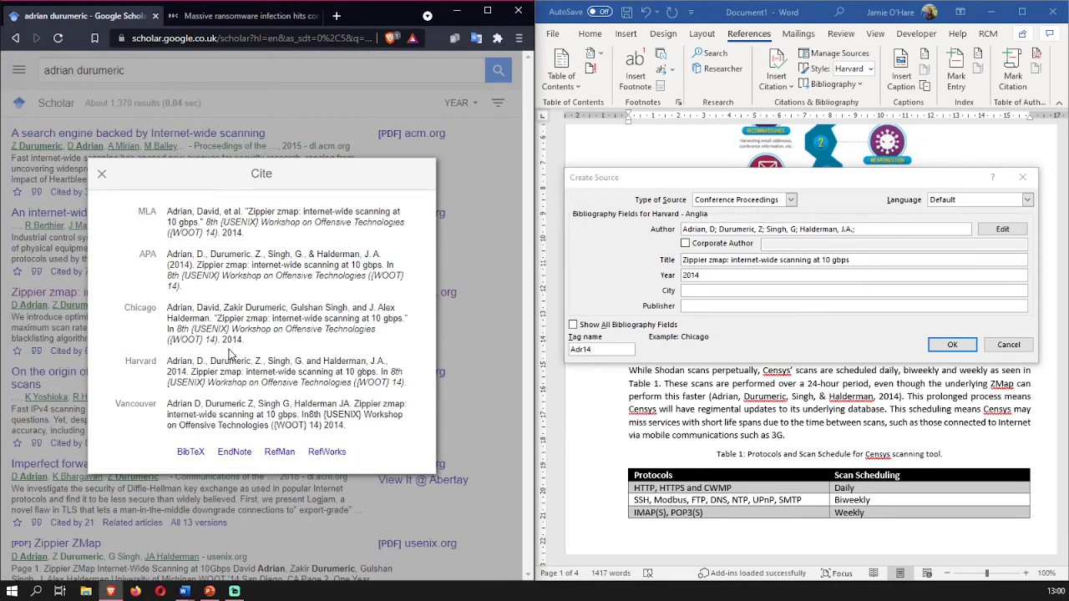
pyautogui.click(185, 455)
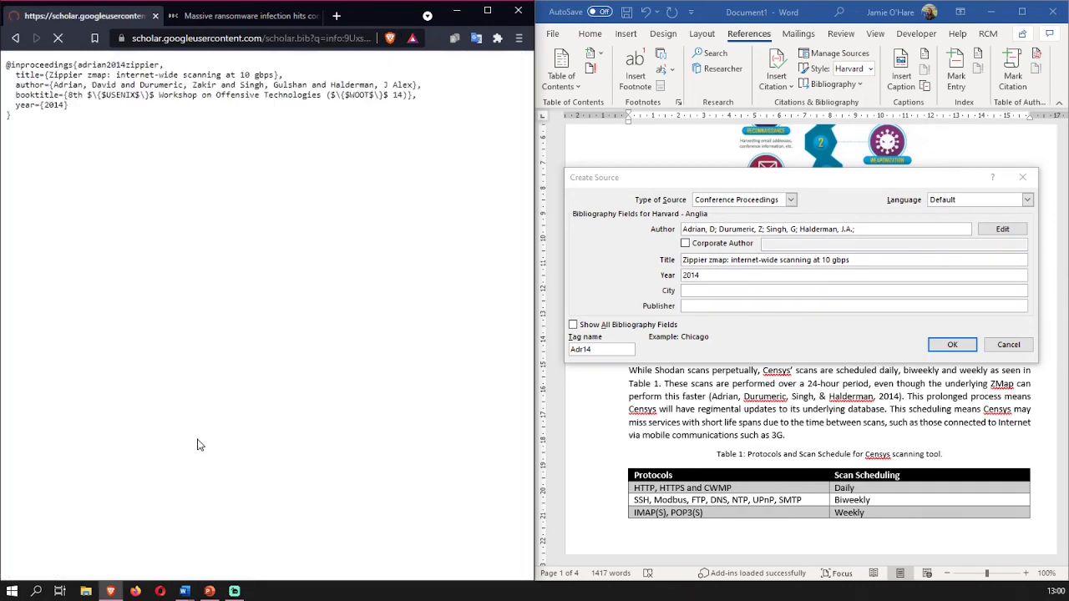
pyautogui.click(15, 37)
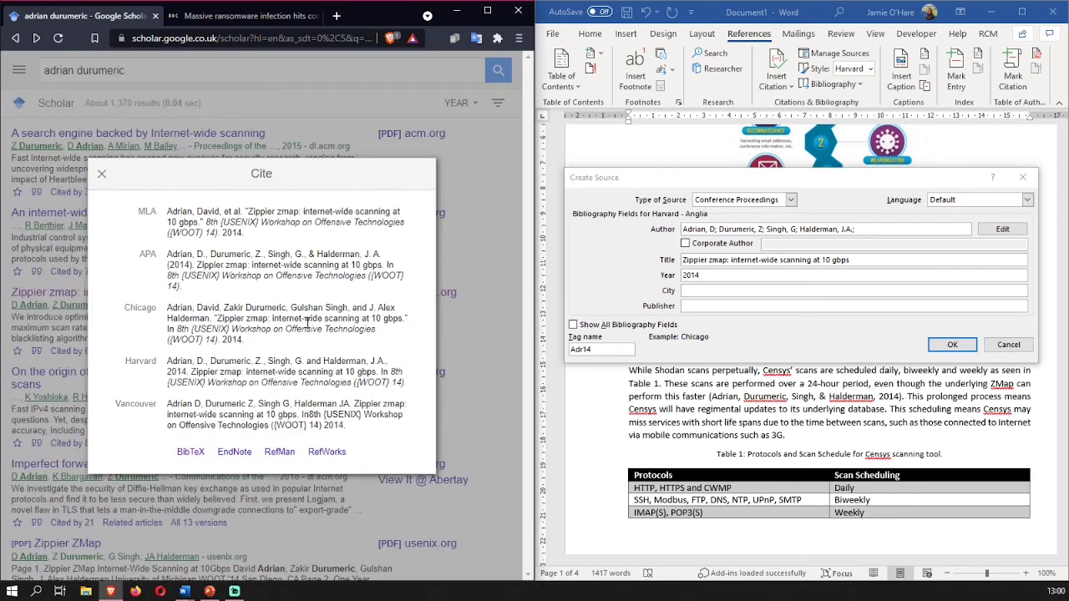
# Open the Zippier ZMap paper's page on the USENIX site and display its BibTeX details
pyautogui.click(101, 174)
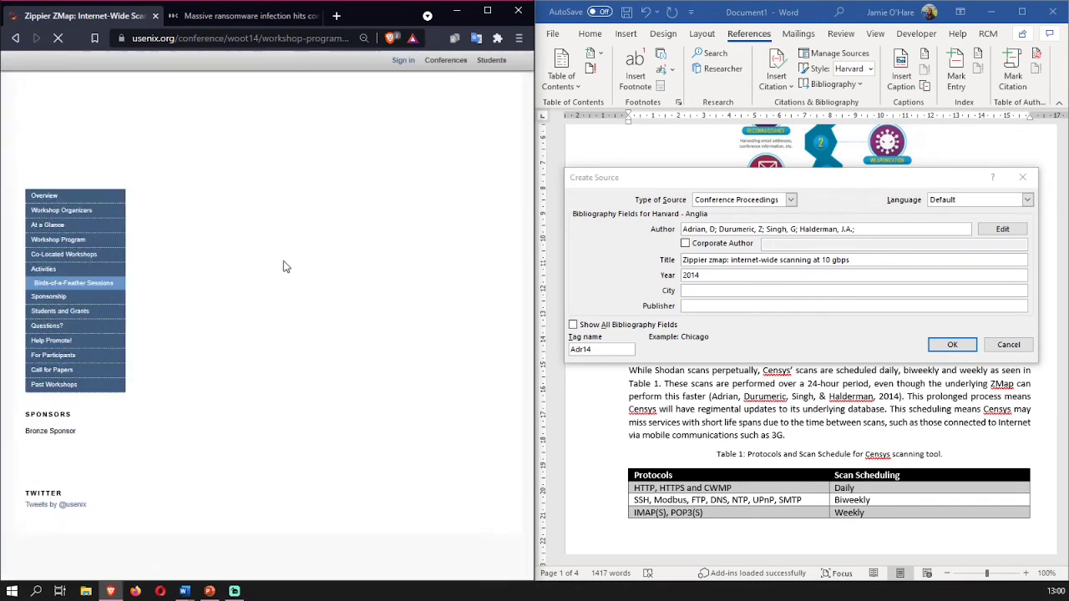
pyautogui.scroll(-1, 295, 304)
pyautogui.scroll(-4, 296, 307)
pyautogui.scroll(5, 300, 313)
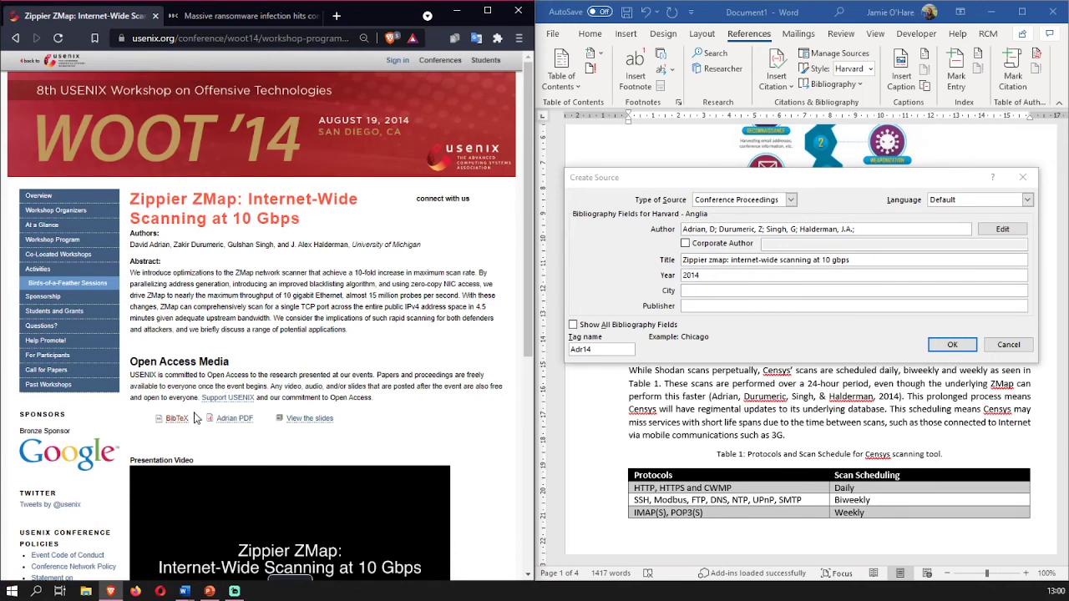
pyautogui.moveTo(177, 420)
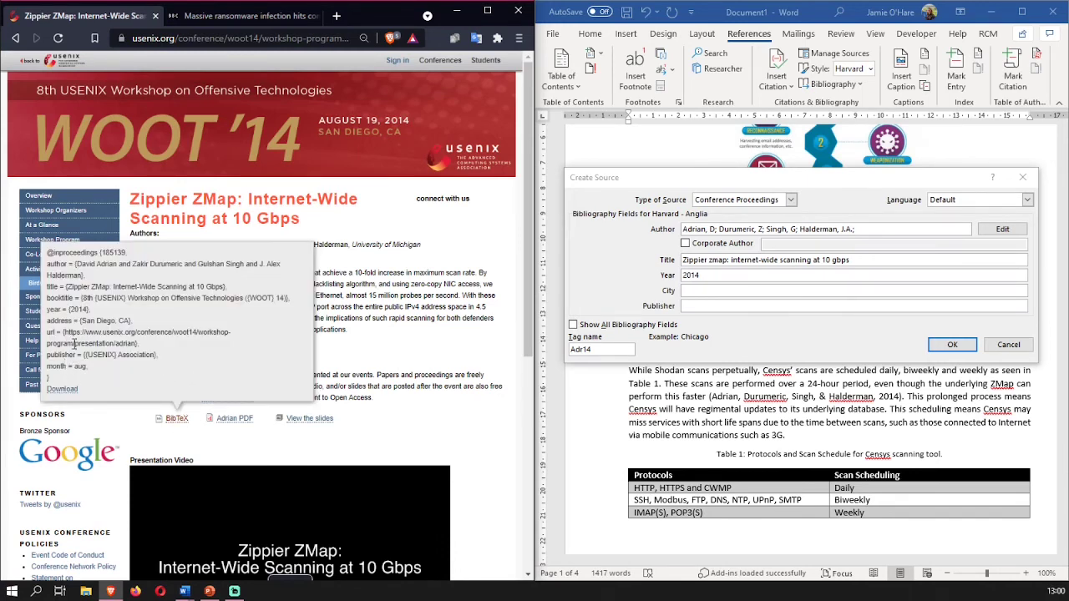
# Set the source's city to San Diego and its publisher to USENIX Association
pyautogui.click(710, 290)
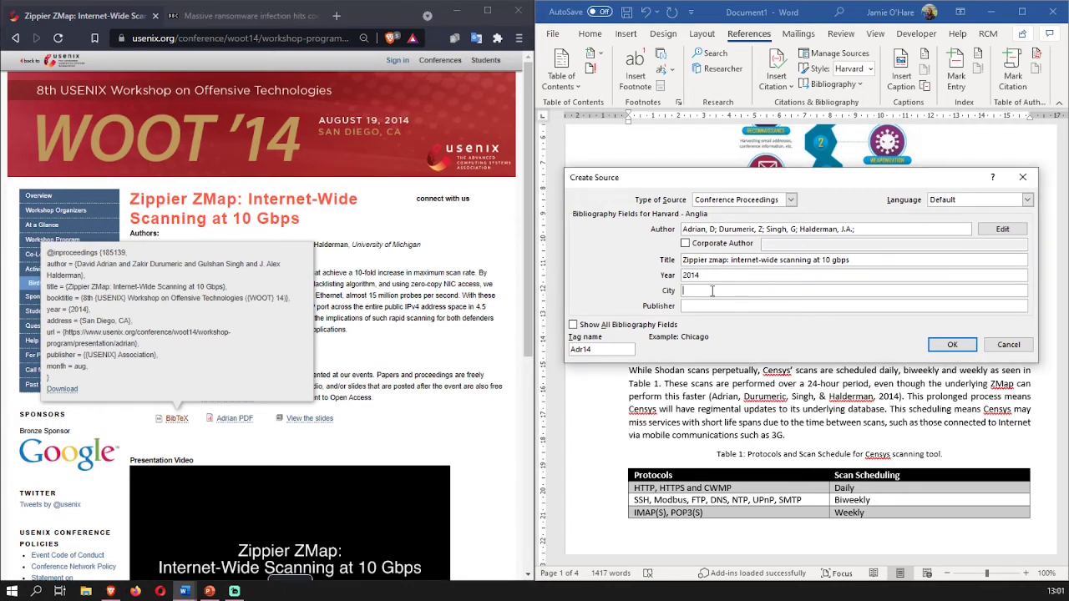
pyautogui.write('San DiE')
pyautogui.press('BackSpace')
pyautogui.write('ego')
pyautogui.press('Tab')
pyautogui.write('USEN')
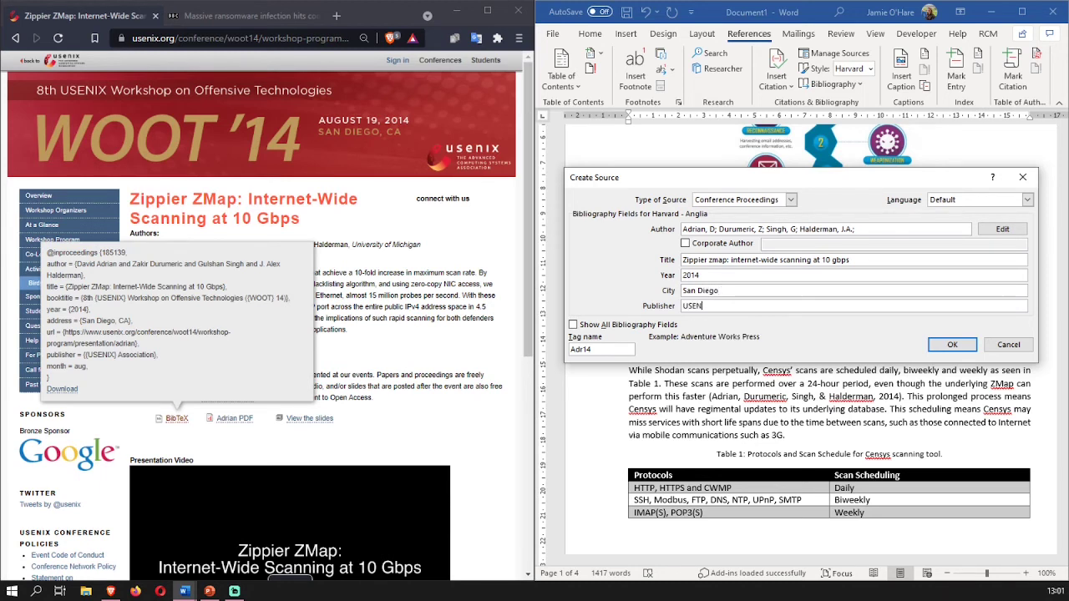
pyautogui.write('IX Association')
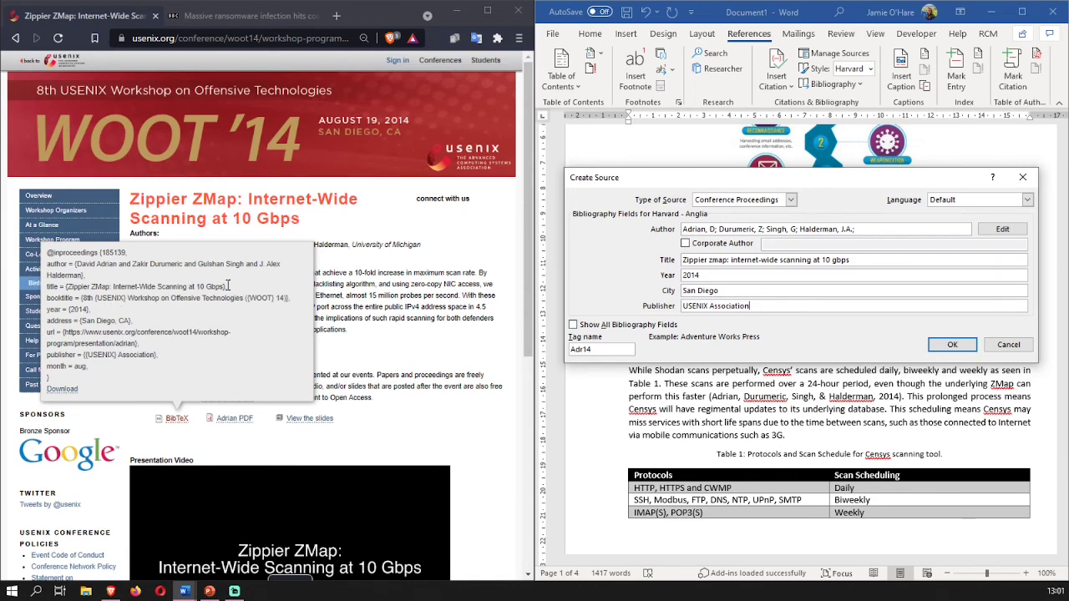
# Show all bibliography fields and copy the workshop's book title from the BibTeX entry into the conference publication name
pyautogui.click(587, 326)
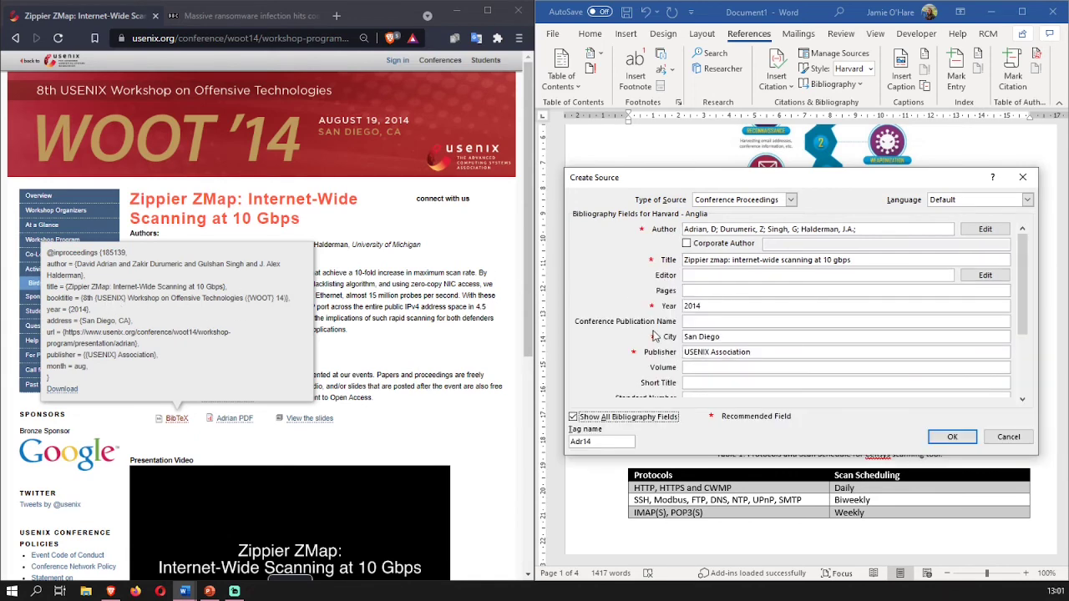
pyautogui.click(690, 322)
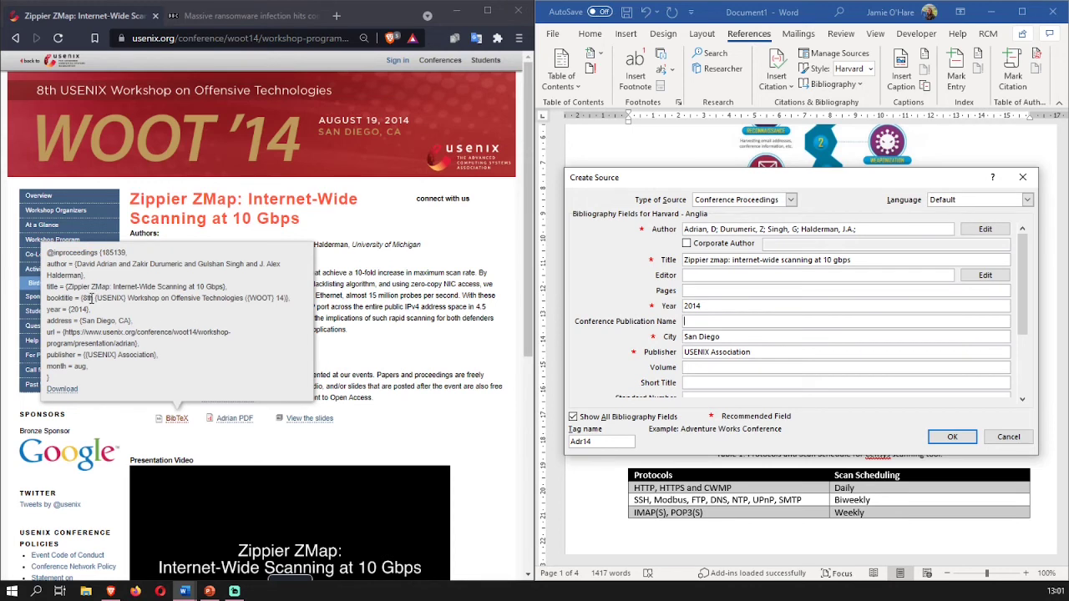
pyautogui.moveTo(82, 299); pyautogui.dragTo(277, 298)
pyautogui.rightClick(275, 298)
pyautogui.click(298, 317)
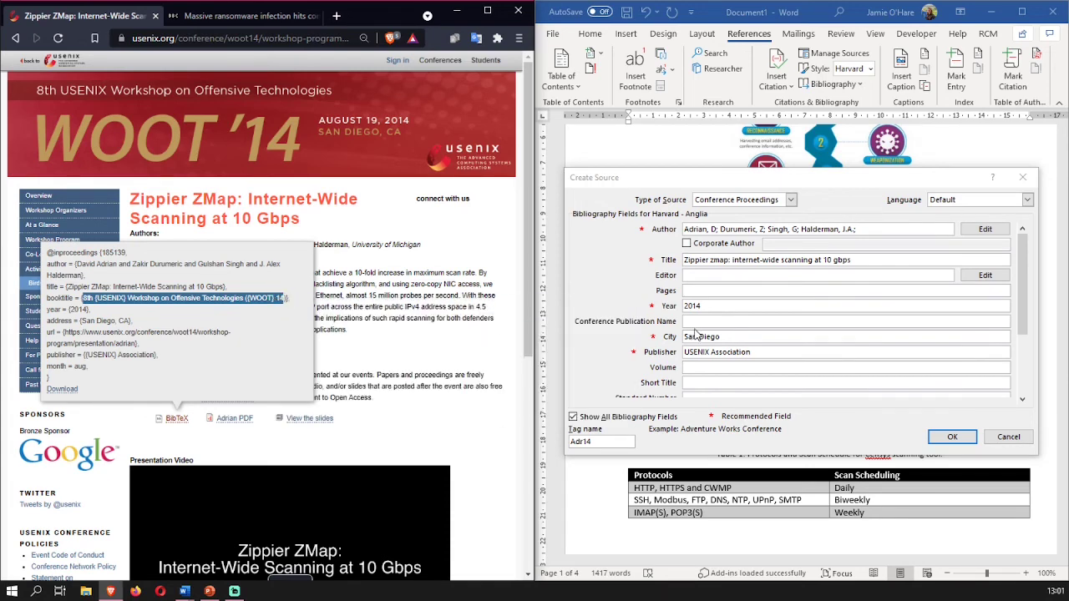
pyautogui.click(699, 320)
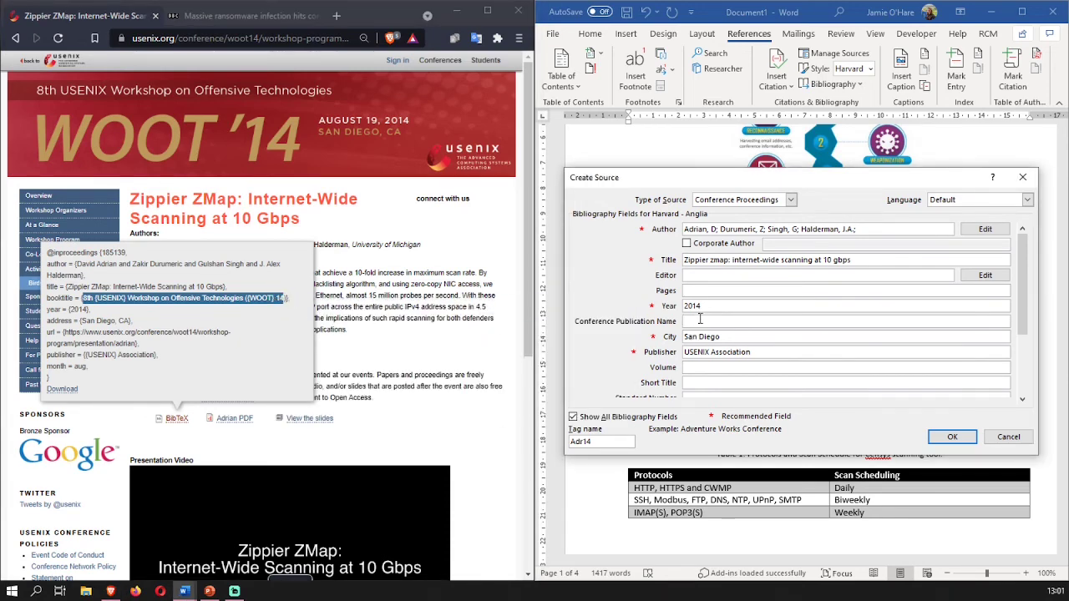
pyautogui.hotkey('ctrl', 'v')
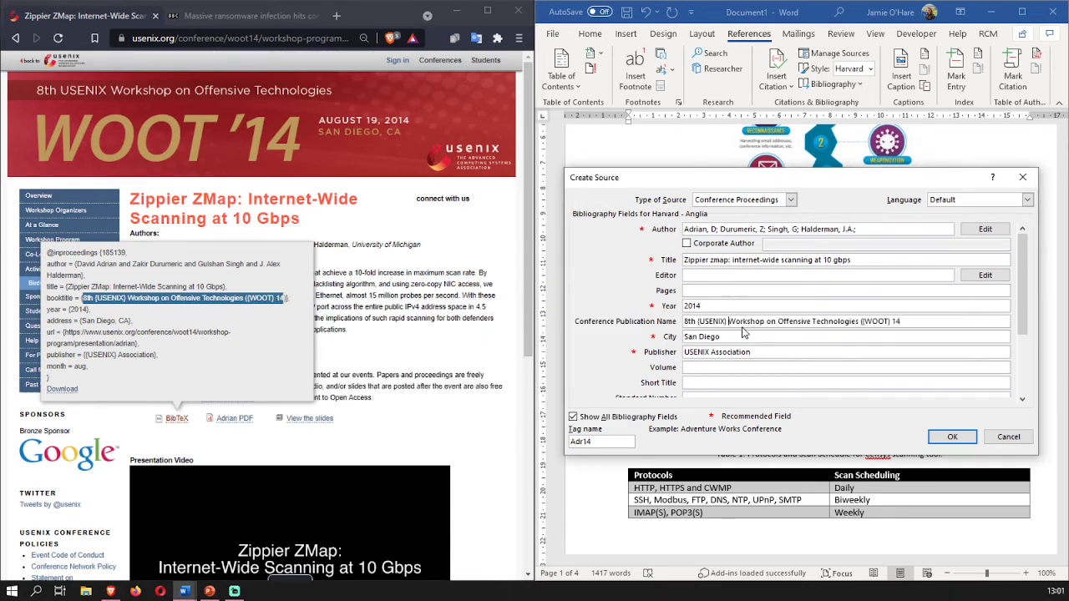
# Remove the stray brackets from the conference publication name, leaving "8th USENIX Workshop on Offensive Technologies WOOT 14"
pyautogui.press('BackSpace')
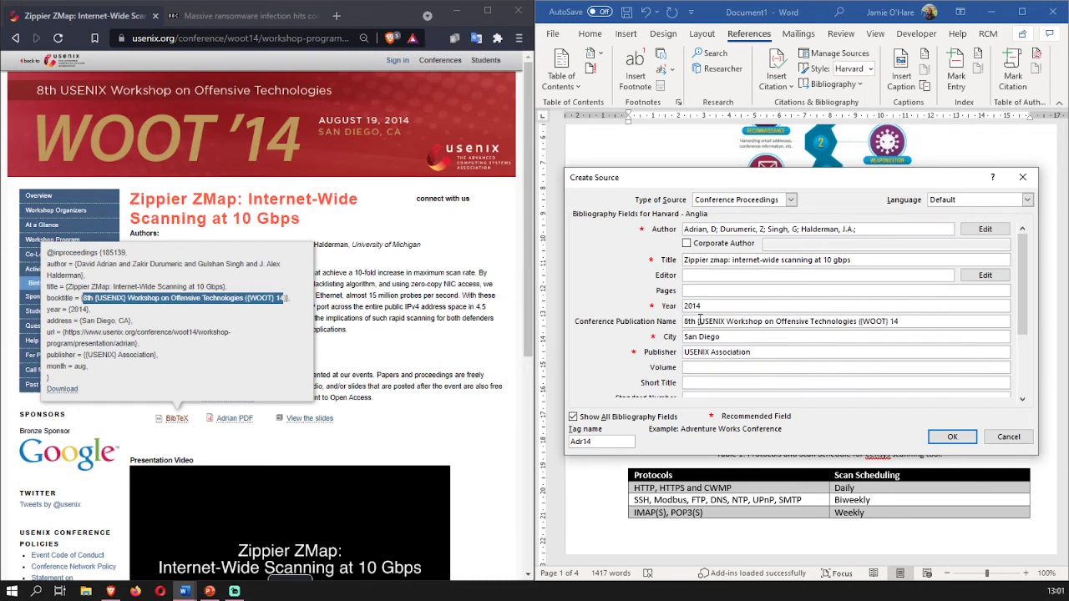
pyautogui.press('BackSpace')
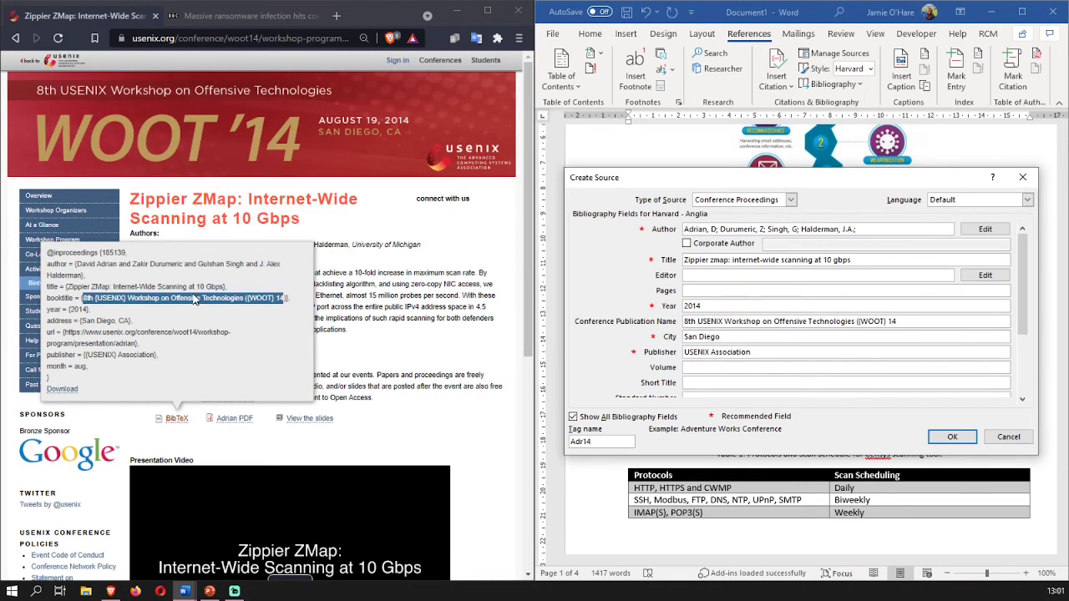
pyautogui.click(863, 321)
pyautogui.press('BackSpace')
pyautogui.press('Right')
pyautogui.press('Right')
pyautogui.press('Right')
pyautogui.press('Right')
pyautogui.press('Delete')
# Save the new source as a citation in the ZMap sentence and delete the plain-text citation that follows it
pyautogui.click(954, 438)
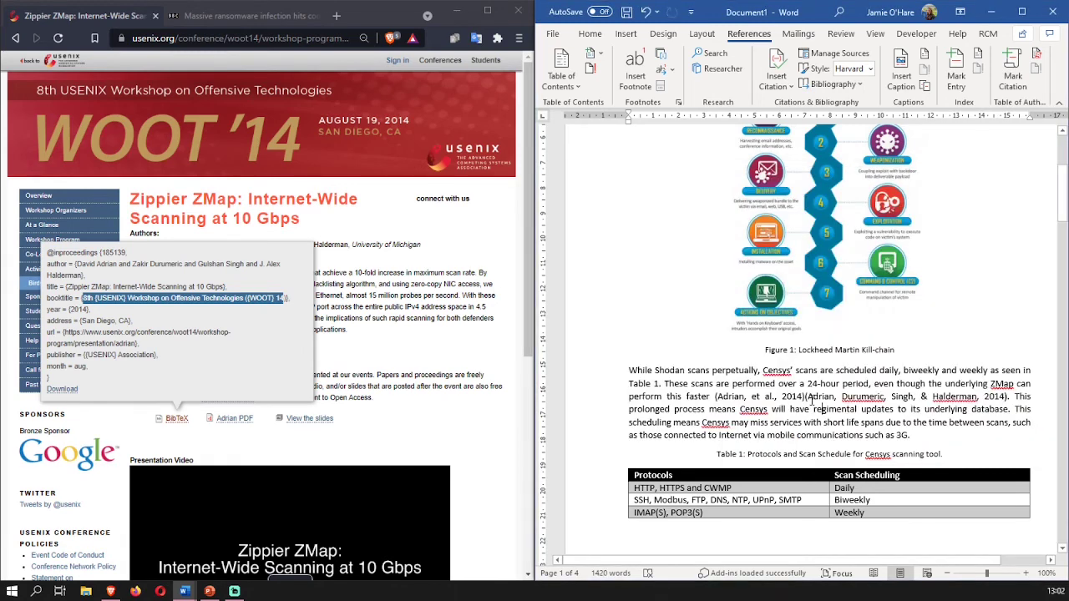
pyautogui.moveTo(807, 399); pyautogui.dragTo(1008, 399)
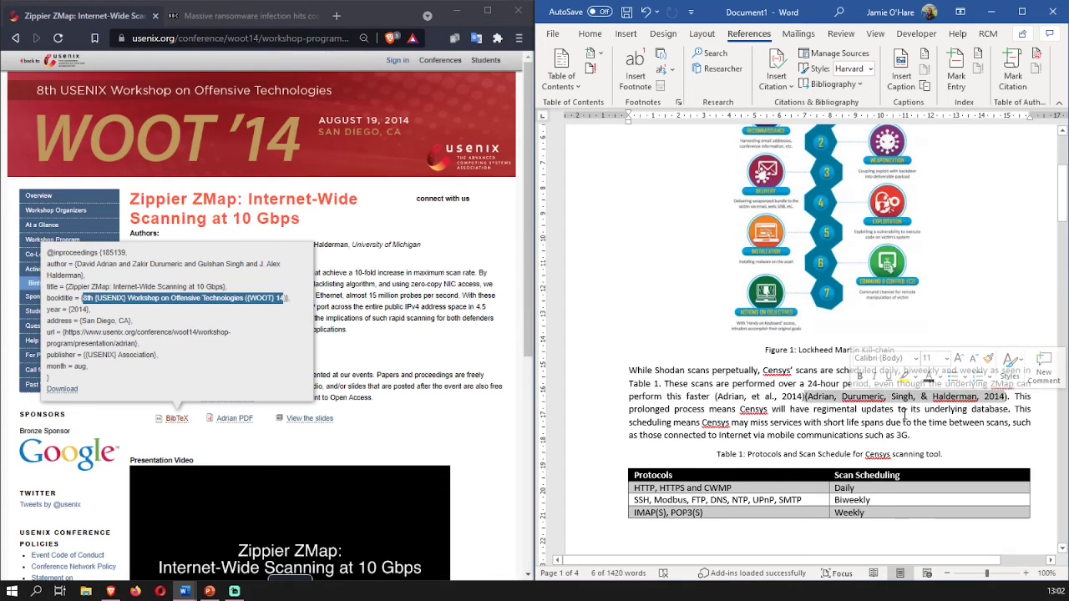
pyautogui.press('Delete')
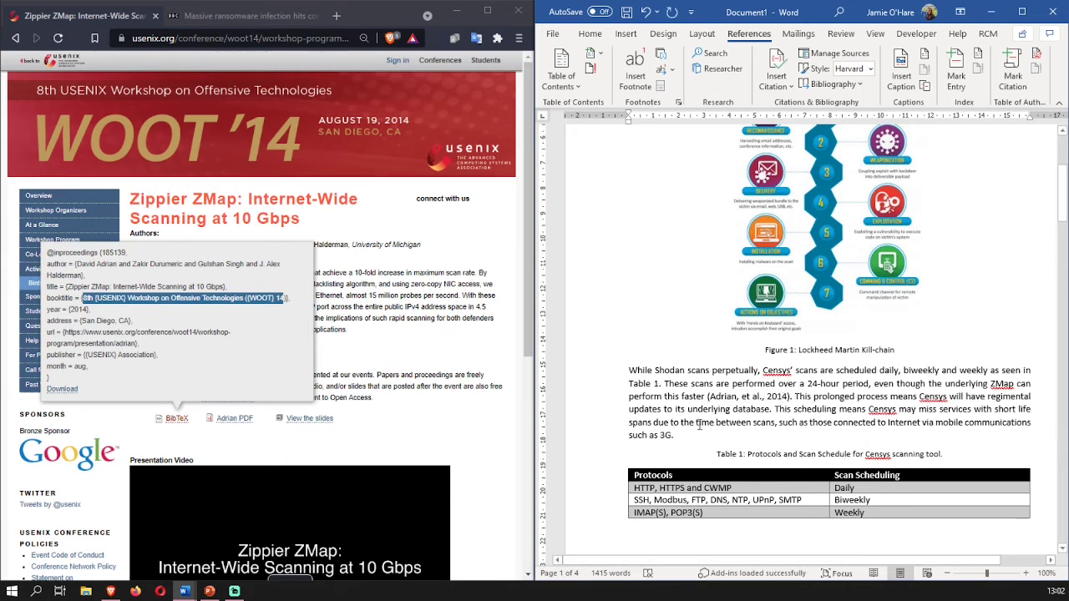
# Insert another citation of the Zippier ZMap source at the end of the paragraph, after "3G"
pyautogui.click(676, 435)
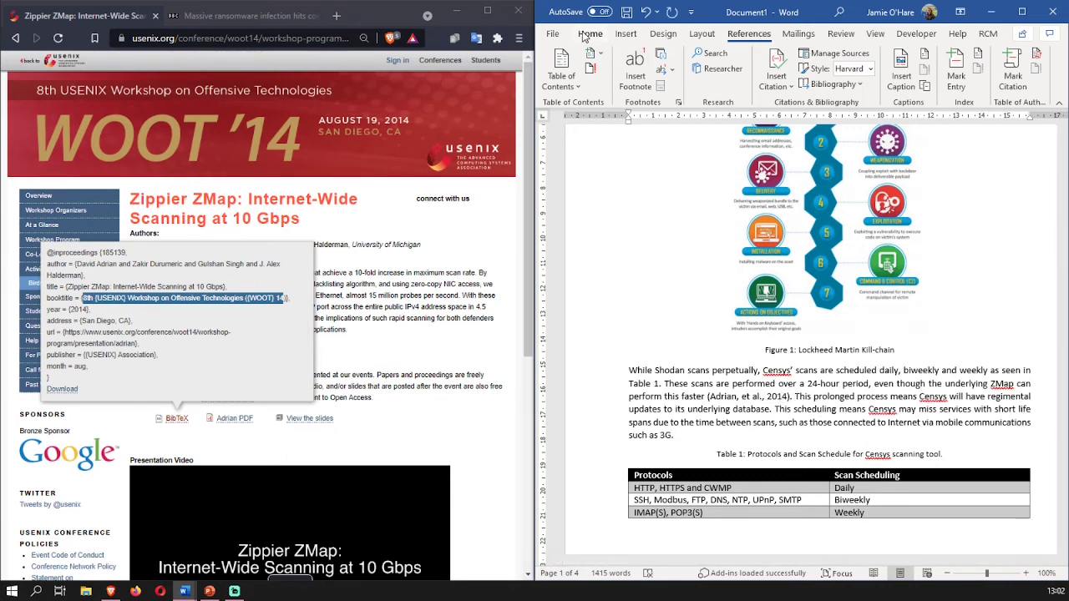
pyautogui.click(626, 34)
pyautogui.click(748, 34)
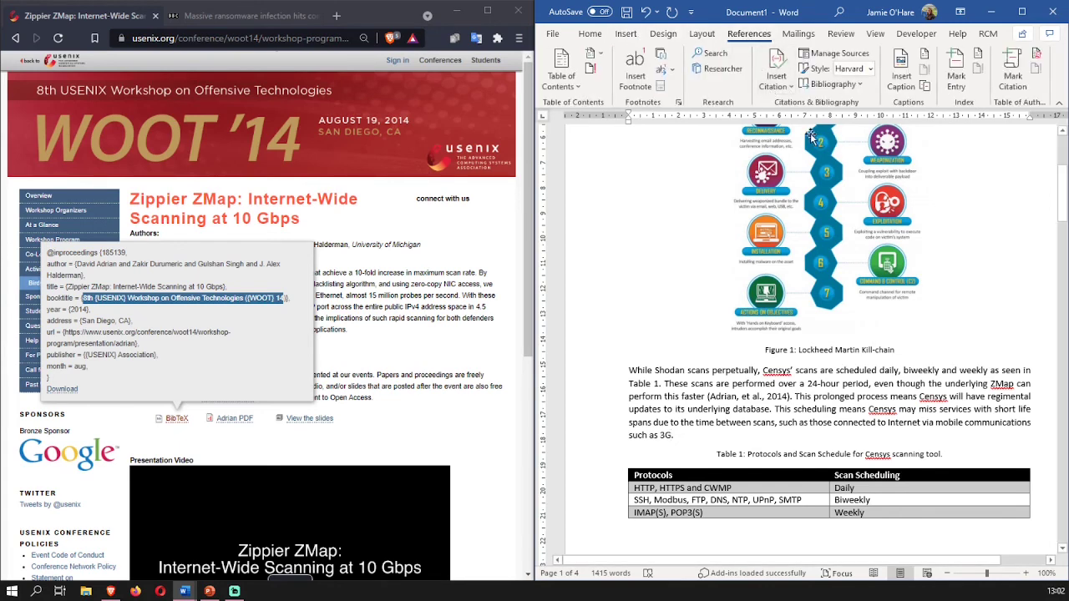
pyautogui.click(776, 71)
pyautogui.click(807, 126)
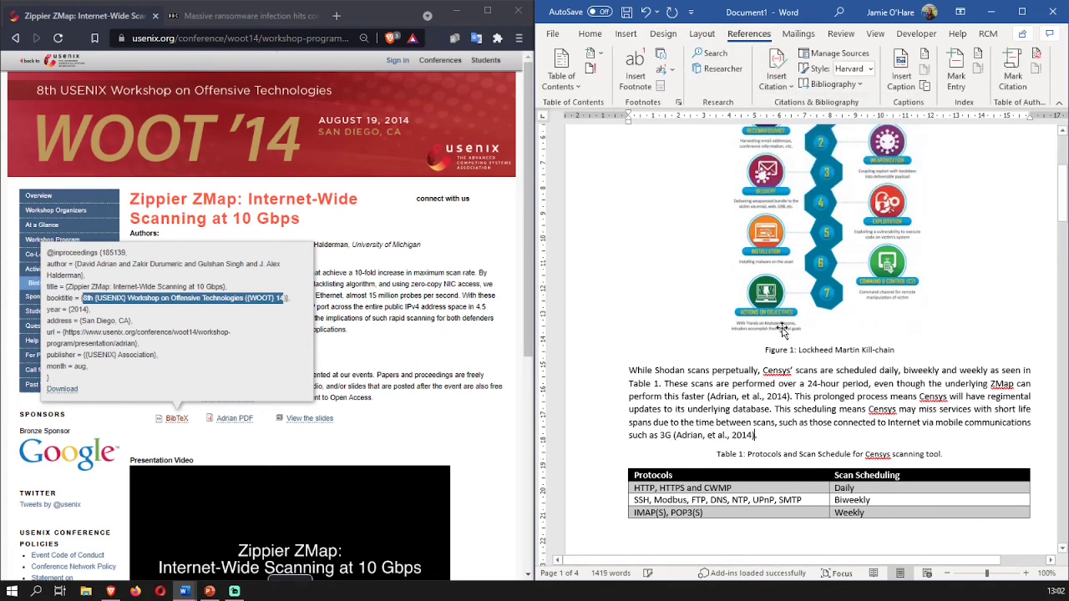
# Review all bibliography fields of the source behind the citation after "3G", down to URL and DOI, and close it
pyautogui.click(761, 436)
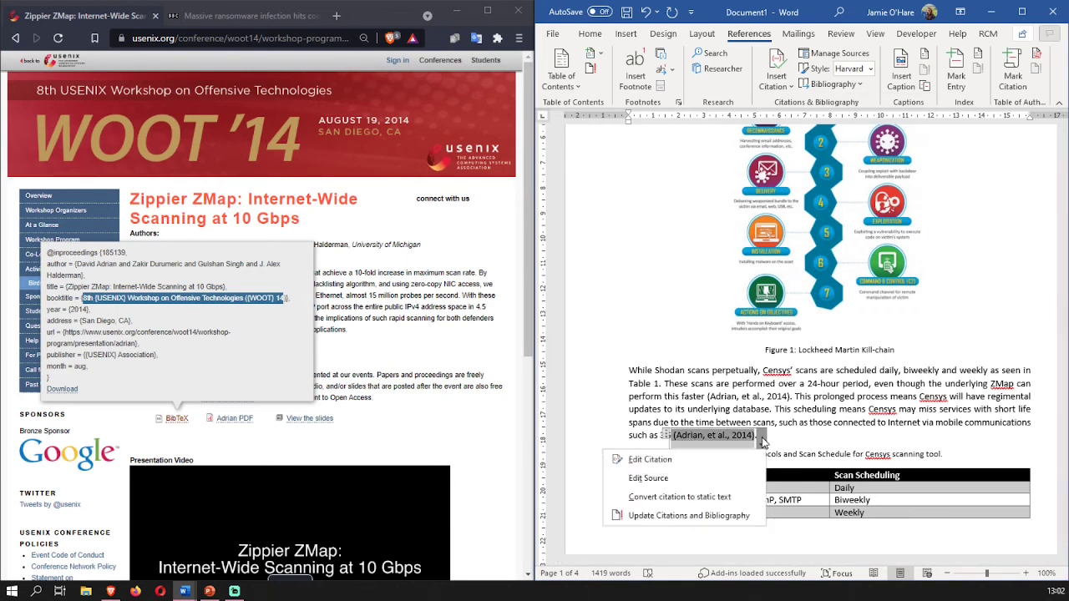
pyautogui.click(741, 477)
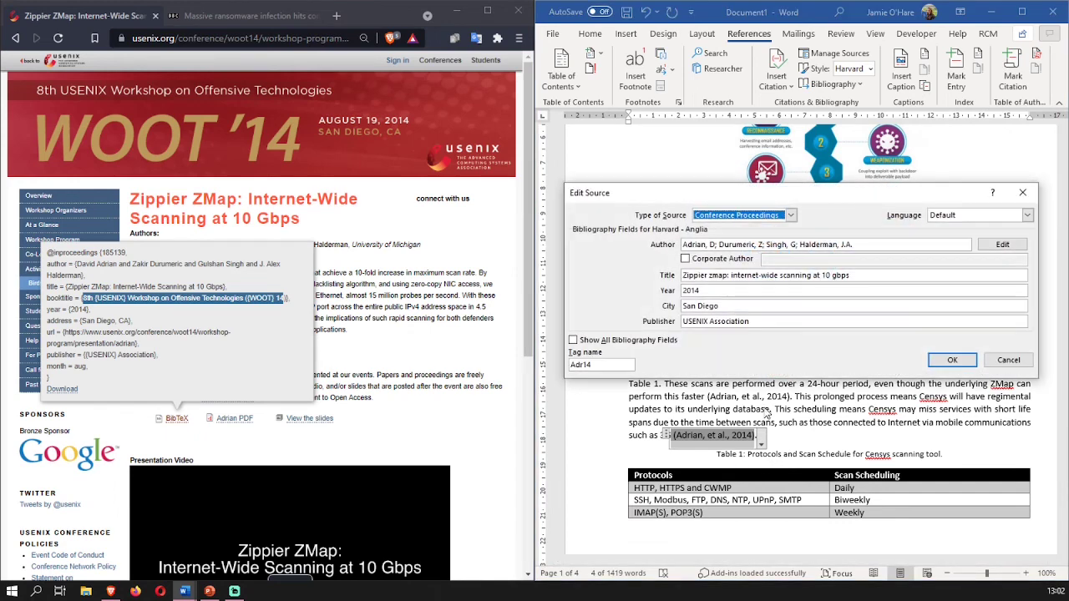
pyautogui.click(658, 345)
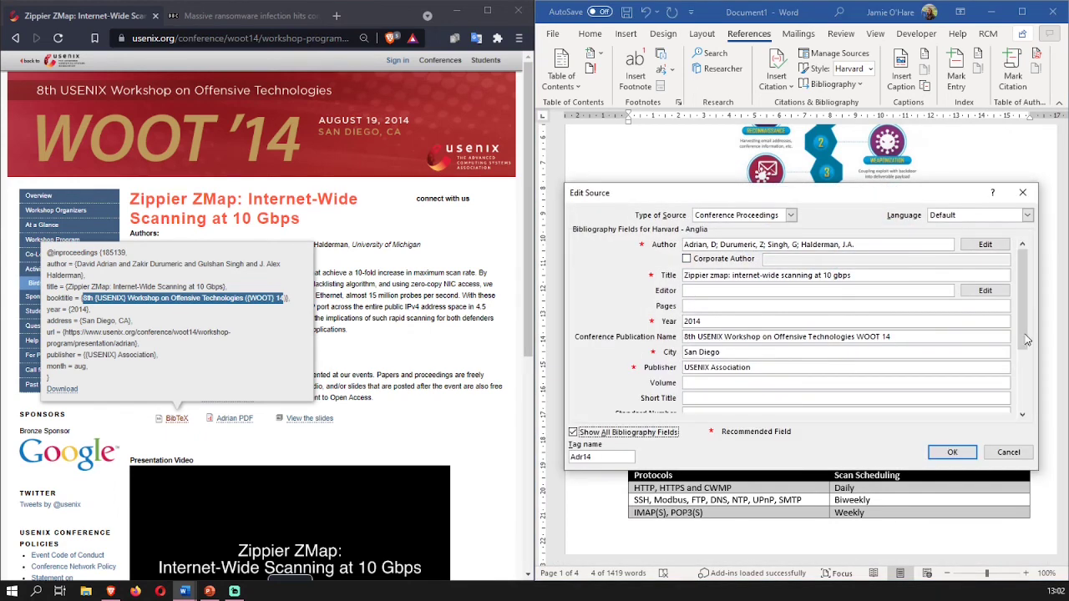
pyautogui.scroll(-3, 1036, 395)
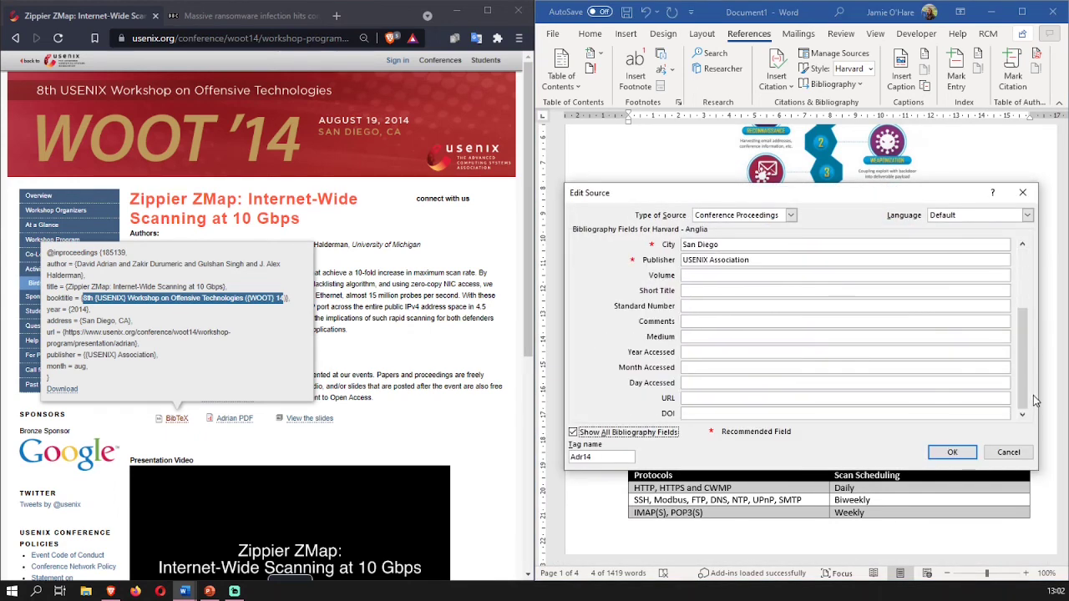
pyautogui.press('Return')
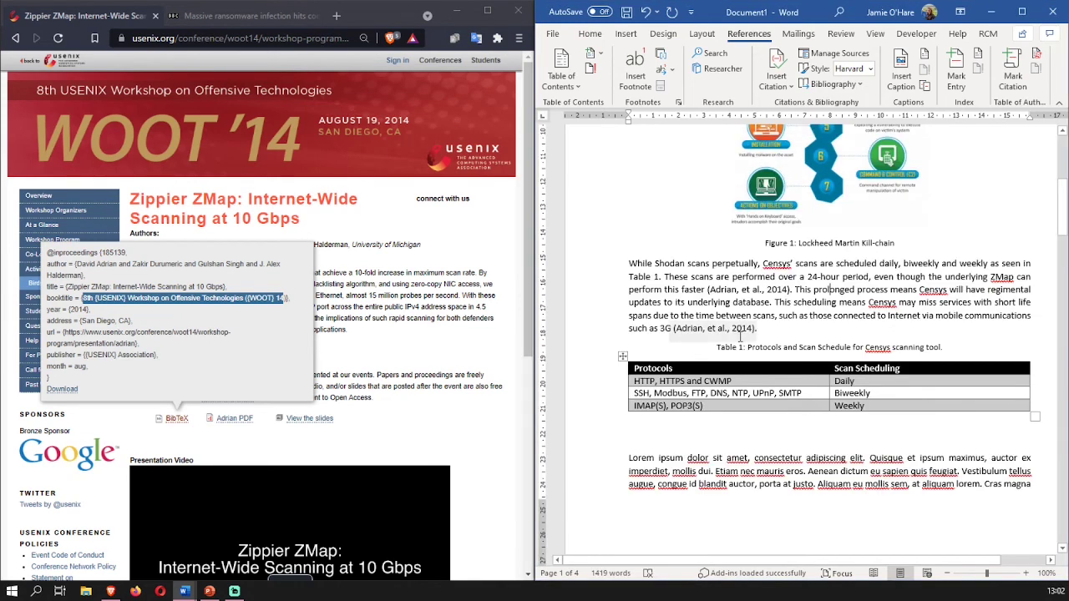
pyautogui.click(751, 328)
pyautogui.click(796, 328)
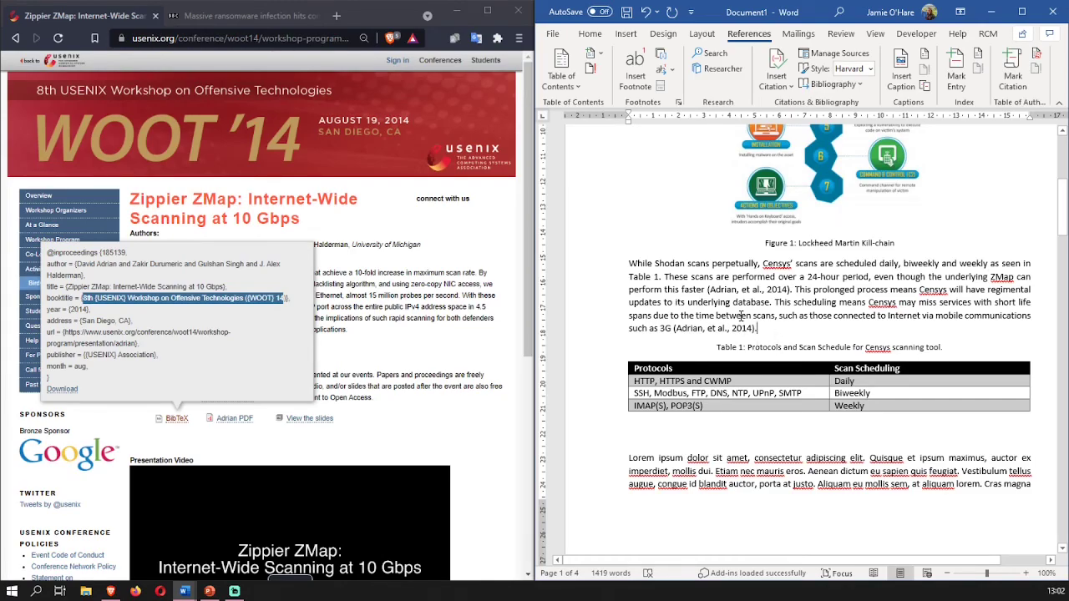
# Update the citations and bibliography in the References section at the end of the document, and select the listed entries
pyautogui.scroll(-10, 745, 297)
pyautogui.scroll(-10, 745, 298)
pyautogui.scroll(1, 736, 308)
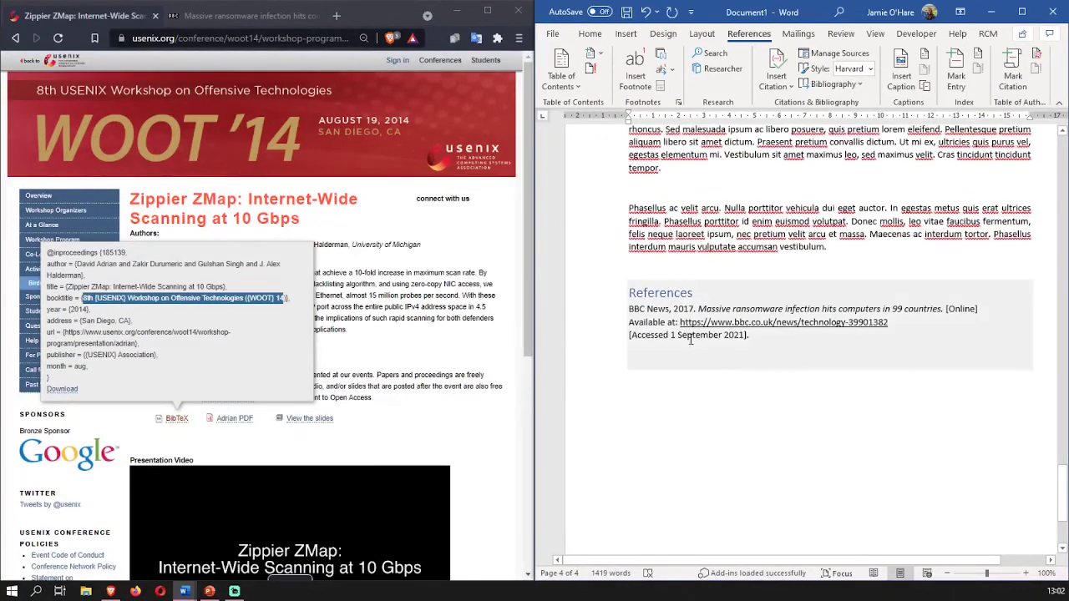
pyautogui.click(716, 300)
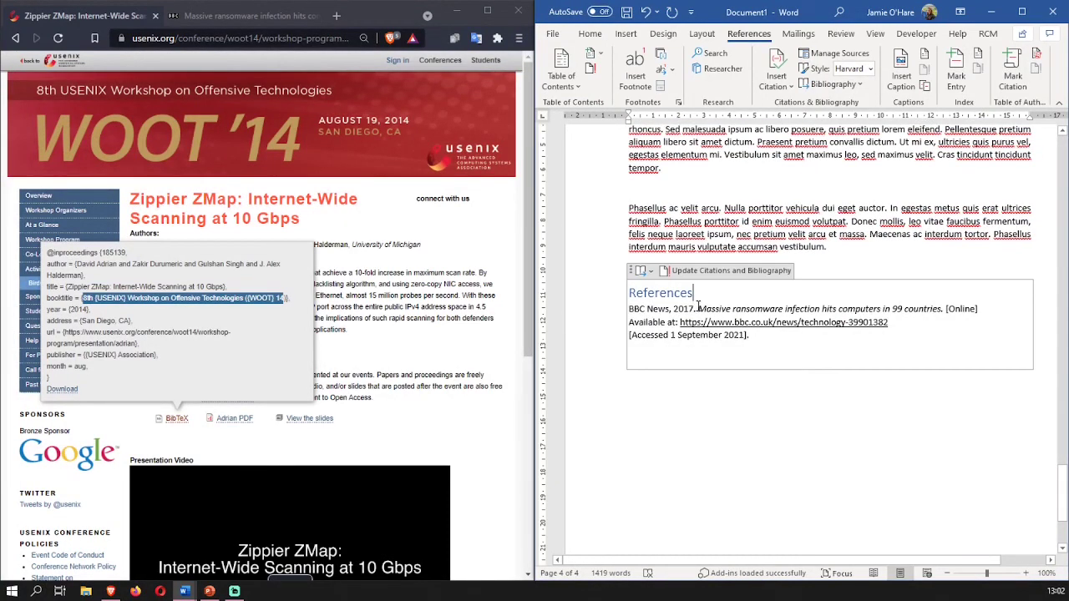
pyautogui.click(723, 270)
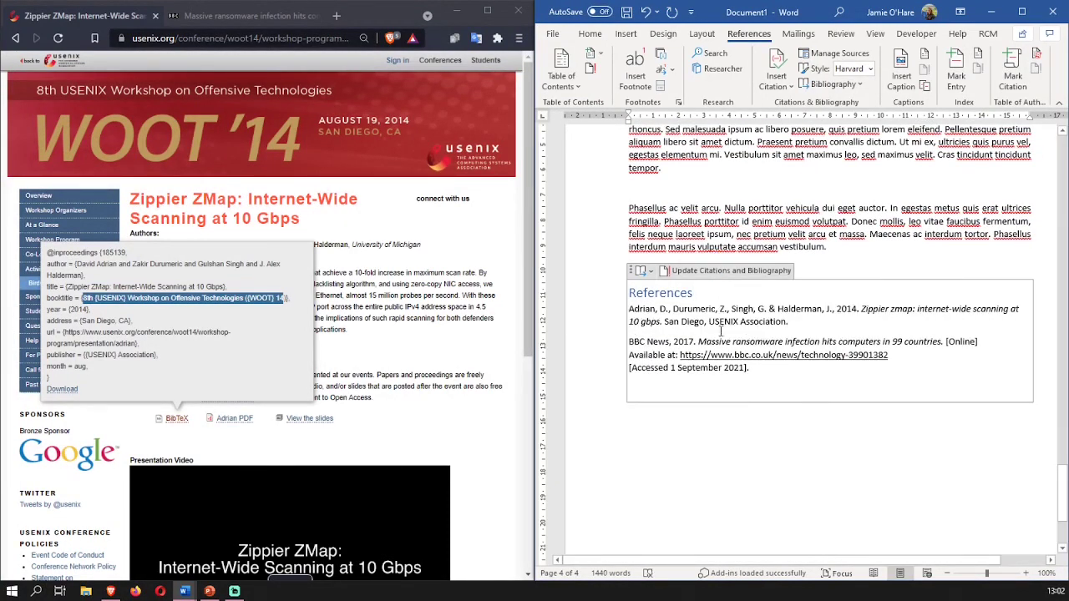
pyautogui.moveTo(630, 313); pyautogui.dragTo(637, 349)
pyautogui.click(778, 365)
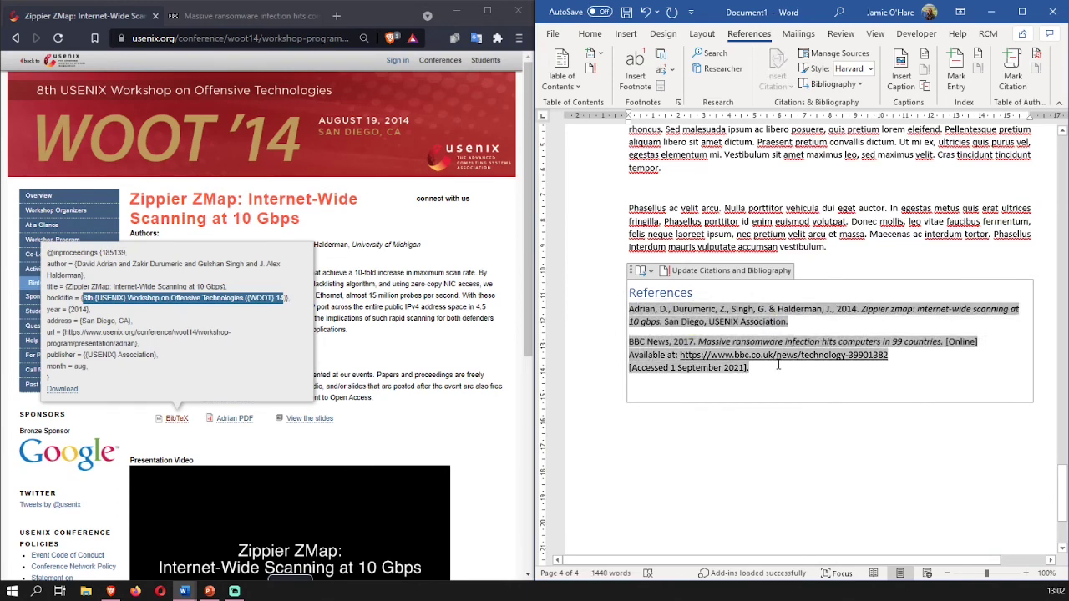